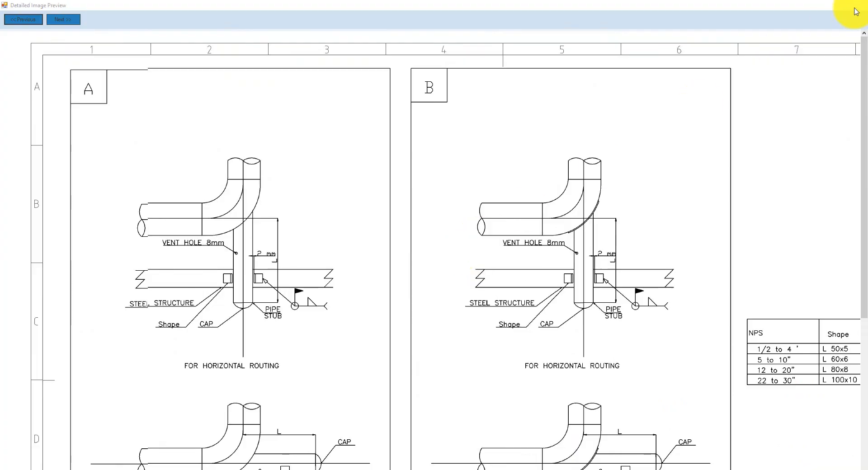
- Examine the detailed support image preview, then close it
{"action": "left_click", "coordinate": [856, 4]}
{"action": "left_click", "coordinate": [339, 217]}
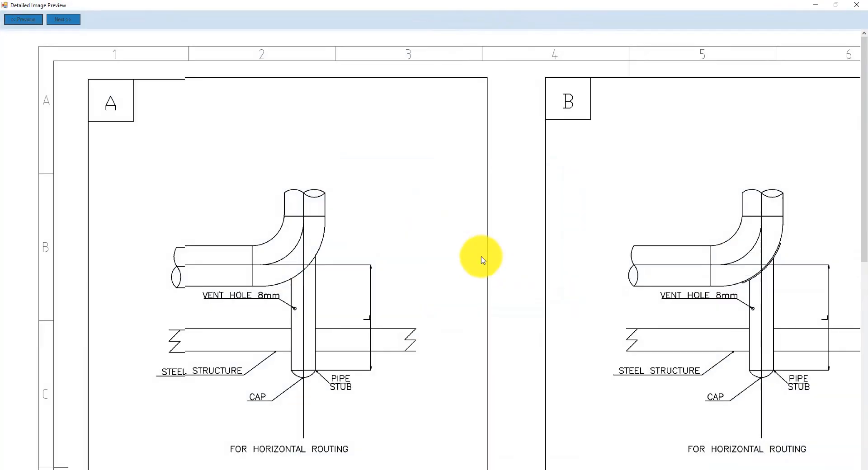
{"action": "scroll", "coordinate": [480, 258], "scroll_direction": "down", "scroll_amount": 5}
{"action": "scroll", "coordinate": [480, 258], "scroll_direction": "up", "scroll_amount": 4}
{"action": "left_click", "coordinate": [857, 4]}
{"action": "scroll", "coordinate": [341, 206], "scroll_direction": "up", "scroll_amount": 5}
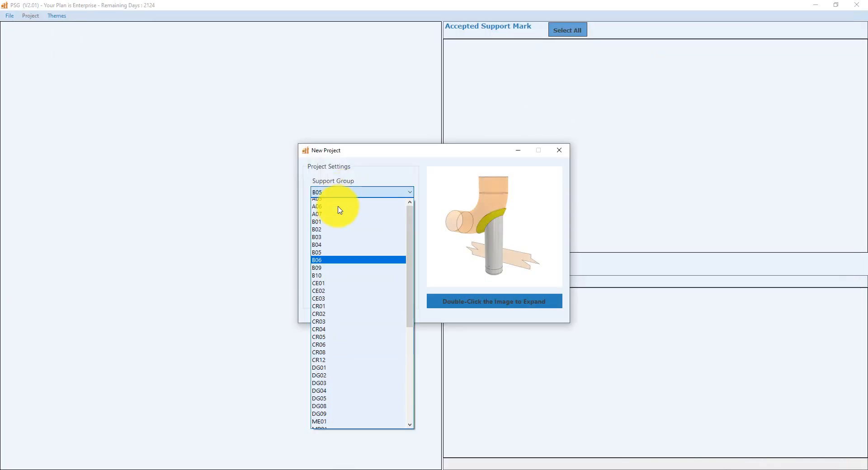
- Create a new project with support group Overall, choosing the Overall folder as project directory
{"action": "left_click", "coordinate": [318, 199]}
{"action": "left_click", "coordinate": [401, 222]}
{"action": "double_click", "coordinate": [397, 304]}
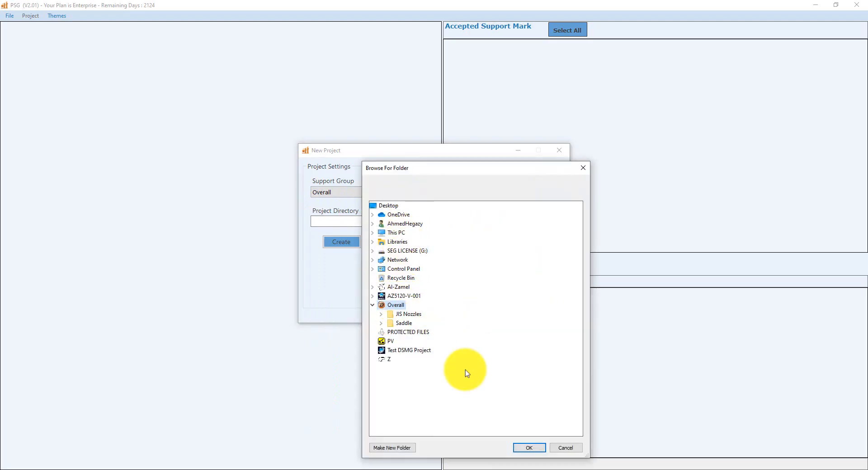
{"action": "left_click", "coordinate": [529, 447]}
{"action": "left_click", "coordinate": [344, 243]}
- Copy the B10 sheet's support marks, quantities and painting codes from Excel and paste them into the project table
{"action": "left_click", "coordinate": [659, 465]}
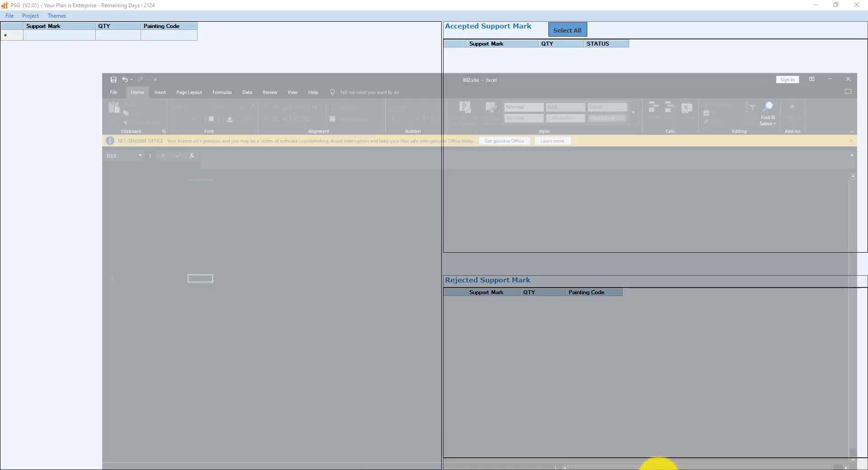
{"action": "left_click_drag", "start_coordinate": [84, 290], "coordinate": [22, 143]}
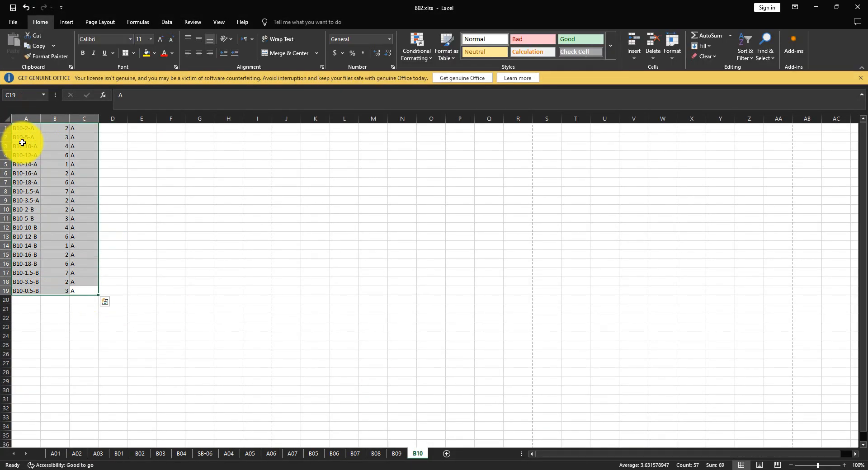
{"action": "scroll", "coordinate": [23, 142], "scroll_direction": "up", "scroll_amount": 7, "text": "ctrl"}
{"action": "right_click", "coordinate": [84, 142]}
{"action": "left_click", "coordinate": [104, 159]}
{"action": "scroll", "coordinate": [249, 253], "scroll_direction": "down", "scroll_amount": 3}
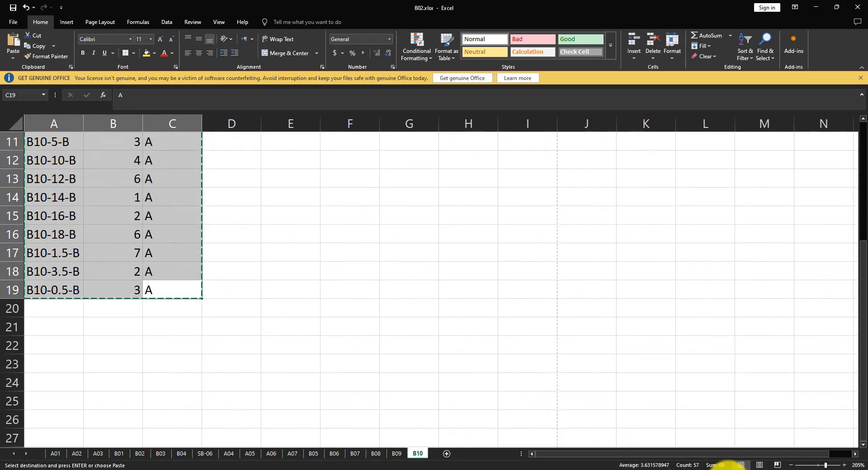
{"action": "left_click", "coordinate": [726, 468]}
{"action": "key", "text": "ctrl+v"}
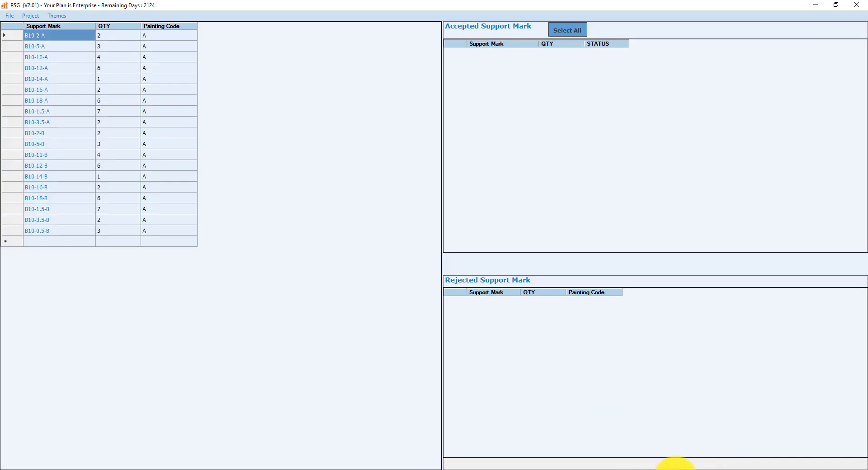
- Copy the B09 sheet's support mark rows from Excel and paste them below the existing project rows
{"action": "left_click", "coordinate": [669, 464]}
{"action": "left_click", "coordinate": [397, 453]}
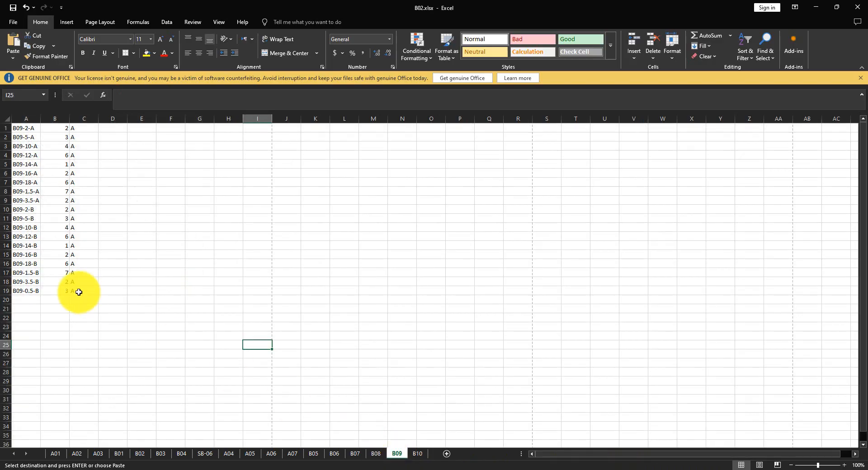
{"action": "left_click_drag", "start_coordinate": [79, 292], "coordinate": [32, 130]}
{"action": "right_click", "coordinate": [36, 132]}
{"action": "left_click", "coordinate": [64, 151]}
{"action": "scroll", "coordinate": [23, 150], "scroll_direction": "up", "scroll_amount": 5, "text": "ctrl"}
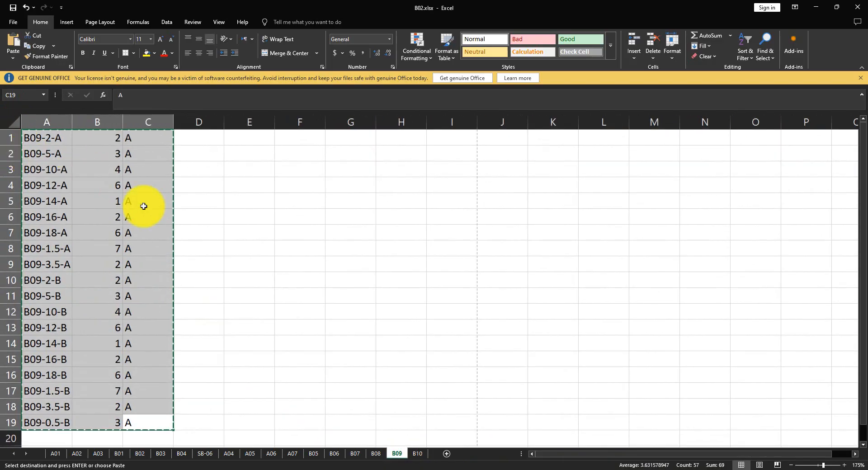
{"action": "left_click", "coordinate": [727, 467]}
{"action": "right_click", "coordinate": [72, 244]}
{"action": "left_click", "coordinate": [109, 276]}
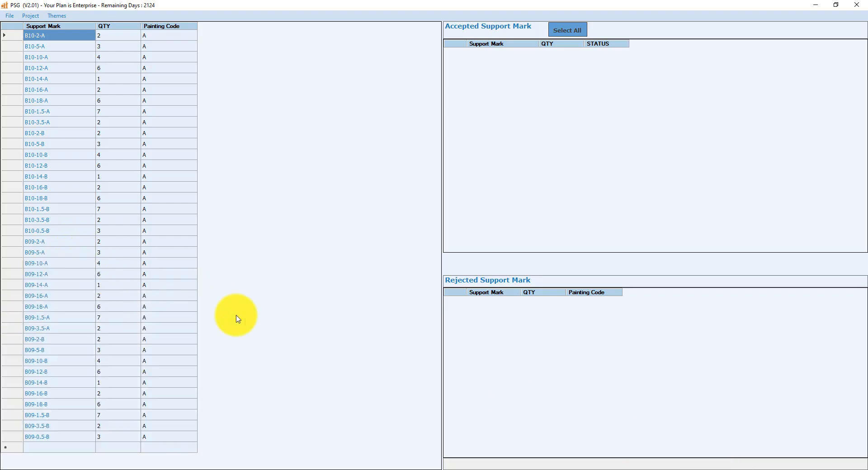
- Copy the B06 sheet's support mark rows from Excel and append them to the project table
{"action": "left_click", "coordinate": [668, 465]}
{"action": "left_click", "coordinate": [335, 453]}
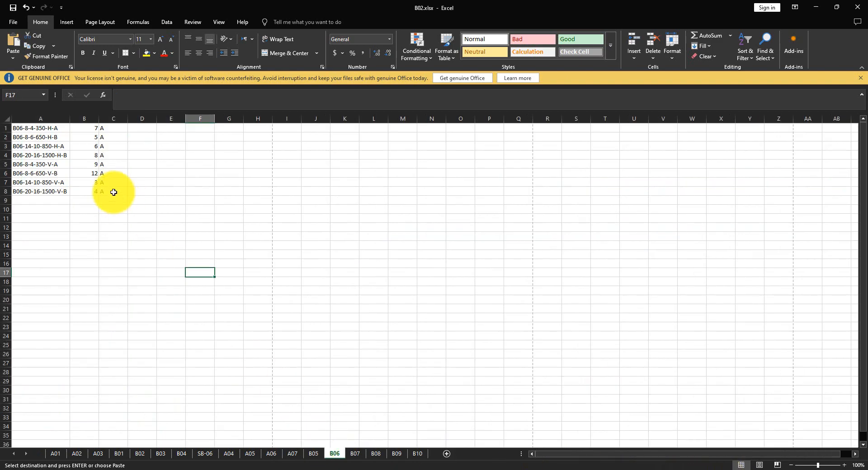
{"action": "left_click_drag", "start_coordinate": [114, 192], "coordinate": [23, 128]}
{"action": "scroll", "coordinate": [39, 140], "scroll_direction": "up", "scroll_amount": 8, "text": "ctrl"}
{"action": "right_click", "coordinate": [50, 144]}
{"action": "left_click", "coordinate": [76, 174]}
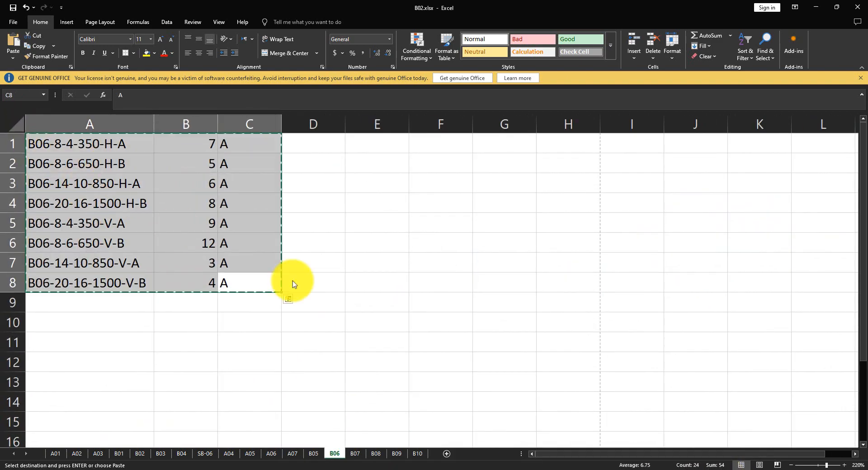
{"action": "left_click", "coordinate": [726, 467]}
{"action": "right_click", "coordinate": [79, 454]}
{"action": "left_click", "coordinate": [111, 427]}
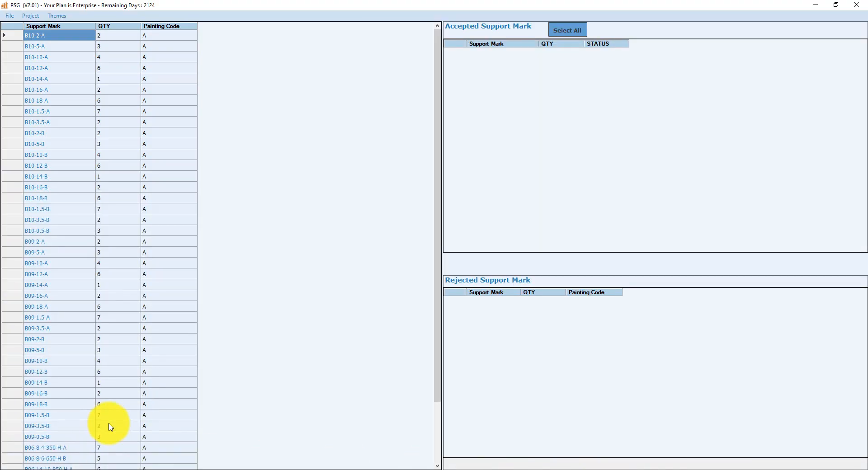
- Copy the B05 sheet's support mark rows from Excel and append them to the project table
{"action": "left_click", "coordinate": [696, 466]}
{"action": "left_click", "coordinate": [314, 454]}
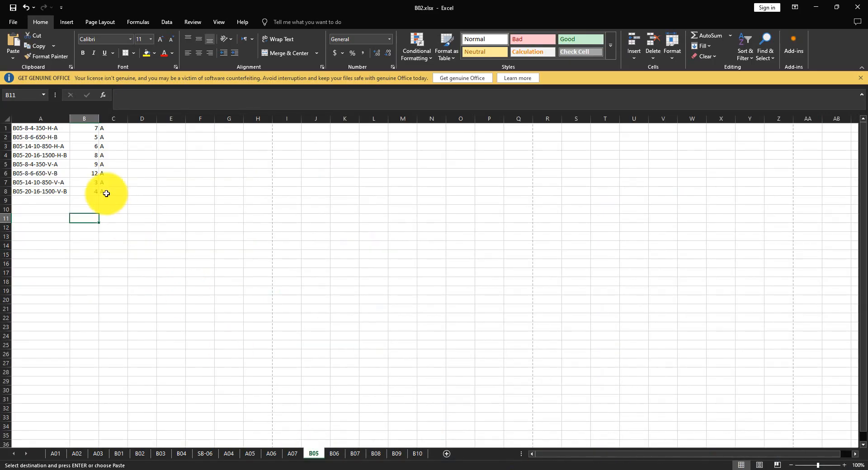
{"action": "left_click_drag", "start_coordinate": [106, 193], "coordinate": [20, 124]}
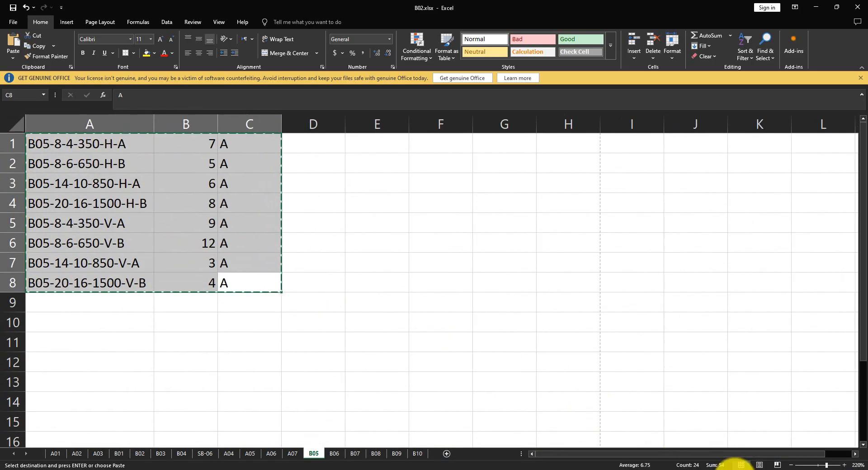
{"action": "left_click", "coordinate": [726, 466]}
{"action": "right_click", "coordinate": [73, 461]}
{"action": "left_click", "coordinate": [93, 426]}
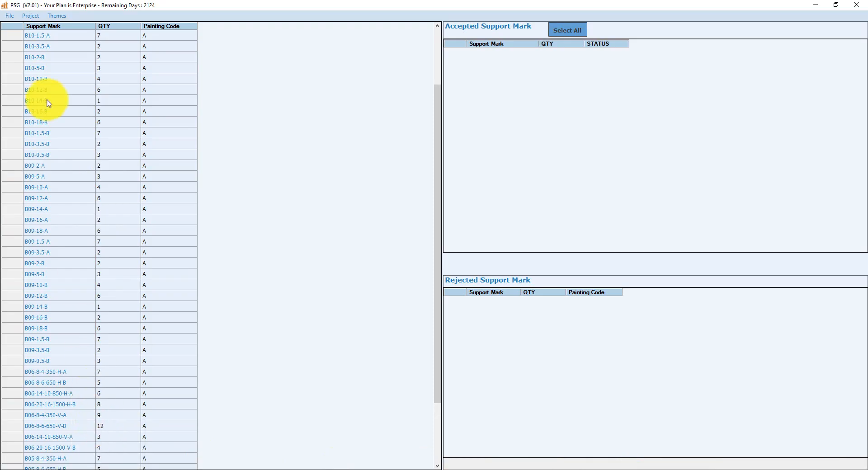
- Validate the project's support marks and save the project
{"action": "left_click", "coordinate": [30, 16]}
{"action": "left_click", "coordinate": [38, 25]}
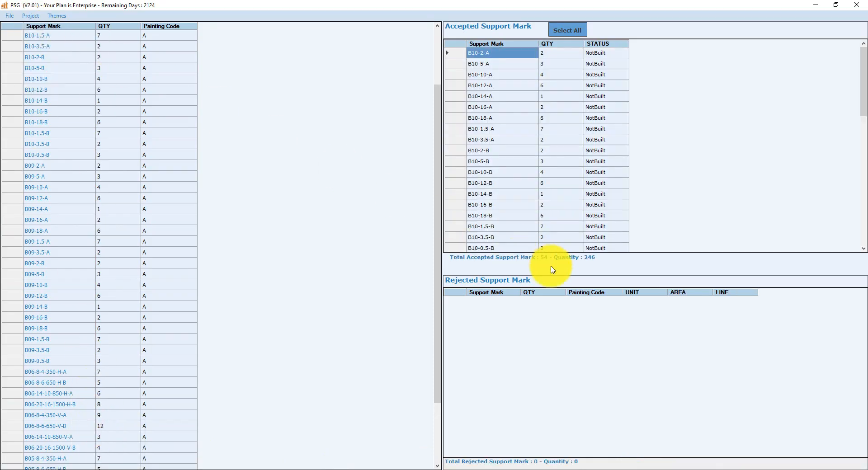
{"action": "left_click", "coordinate": [9, 16]}
{"action": "left_click", "coordinate": [25, 35]}
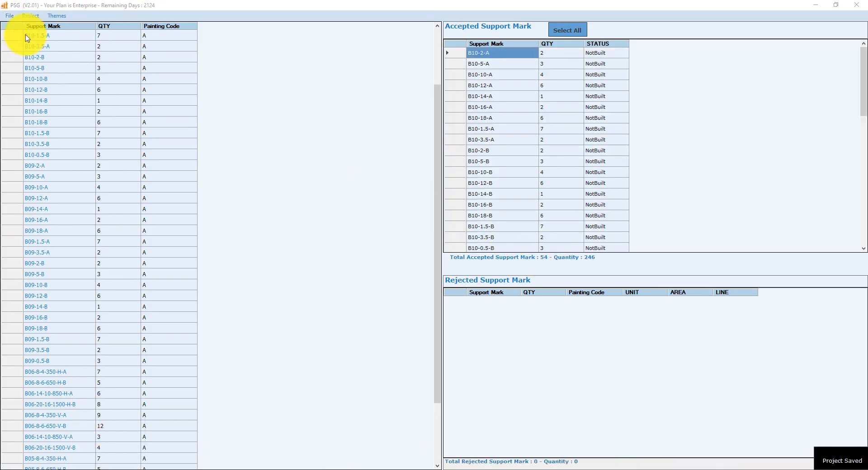
- Open the project settings and fill Approved, Checked and Prepared with the engineer's initials, Date 08/03/2025 and DRAWING NO. SUPPORTS-25
{"action": "left_click", "coordinate": [31, 16]}
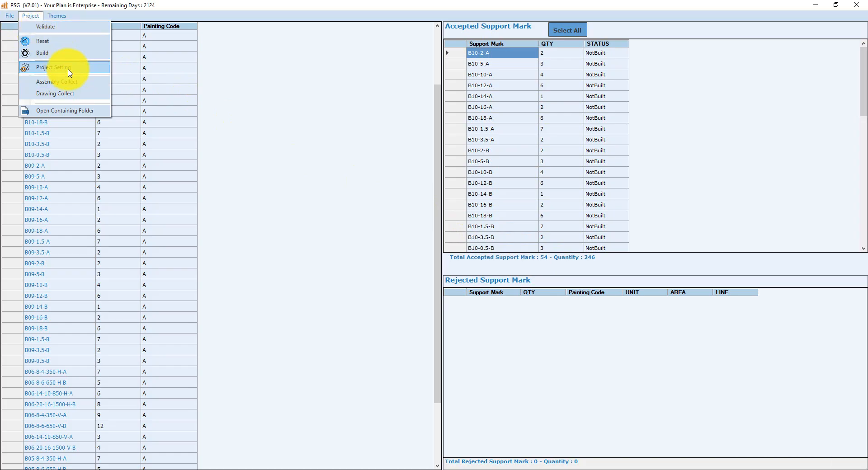
{"action": "left_click", "coordinate": [68, 67]}
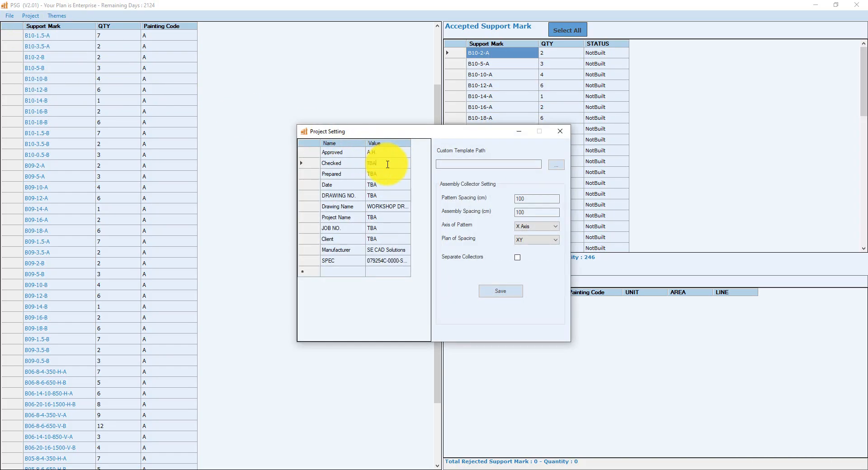
{"action": "left_click_drag", "start_coordinate": [387, 164], "coordinate": [353, 162]}
{"action": "type", "text": "A.H."}
{"action": "left_click", "coordinate": [382, 175]}
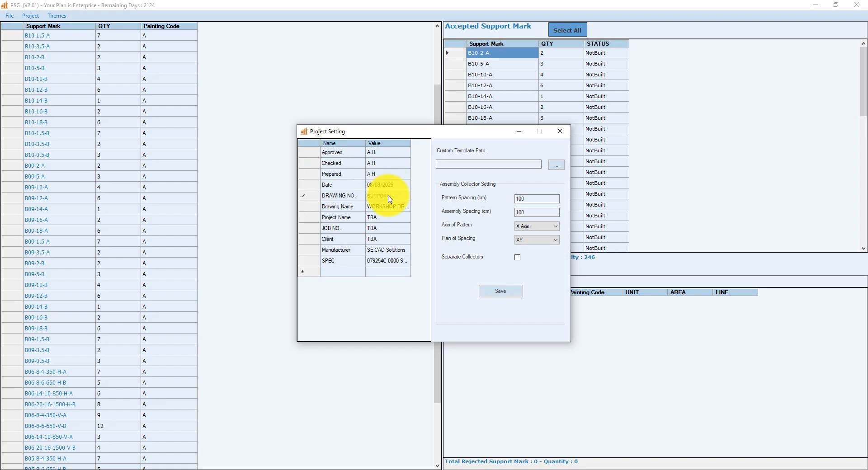
- Set the project's JOB NO. to 2025 and SPEC to ERGOPRAXIS
{"action": "left_click", "coordinate": [387, 218]}
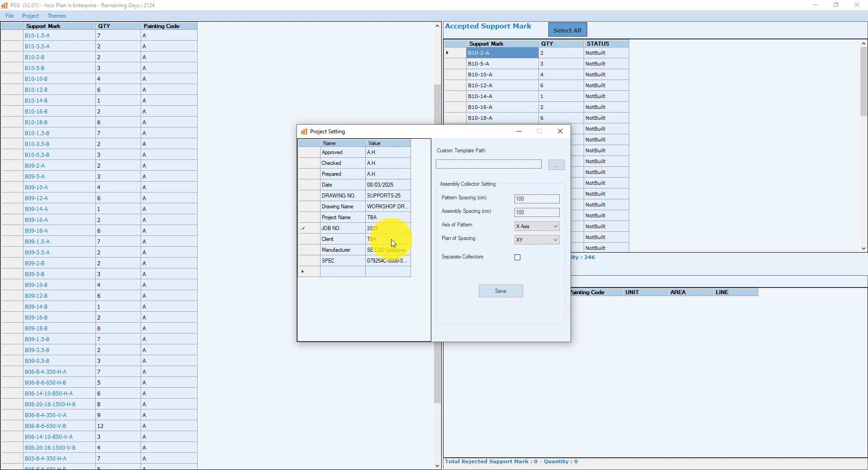
{"action": "left_click", "coordinate": [394, 261]}
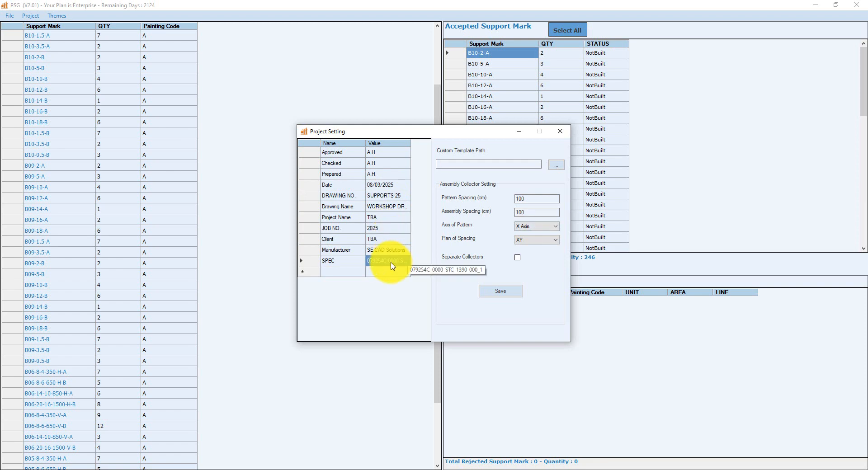
{"action": "type", "text": "ERGC"}
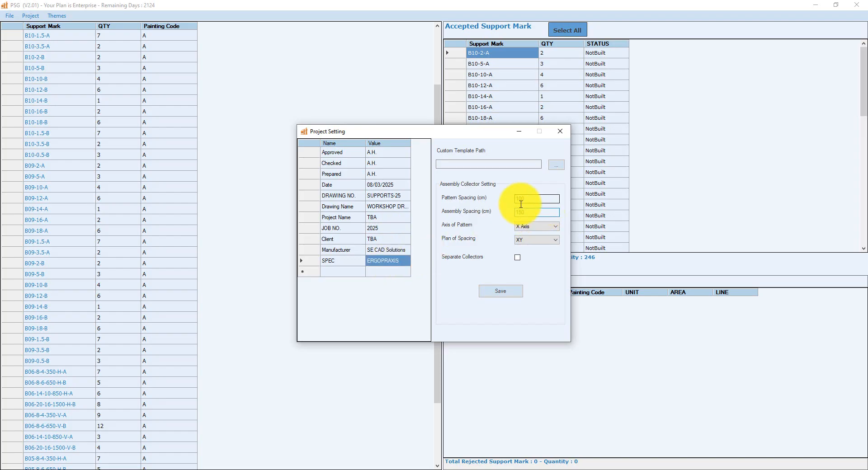
- Choose a custom template path, set pattern and assembly spacing to 150 cm, and save the settings
{"action": "left_click", "coordinate": [556, 165]}
{"action": "double_click", "coordinate": [398, 220]}
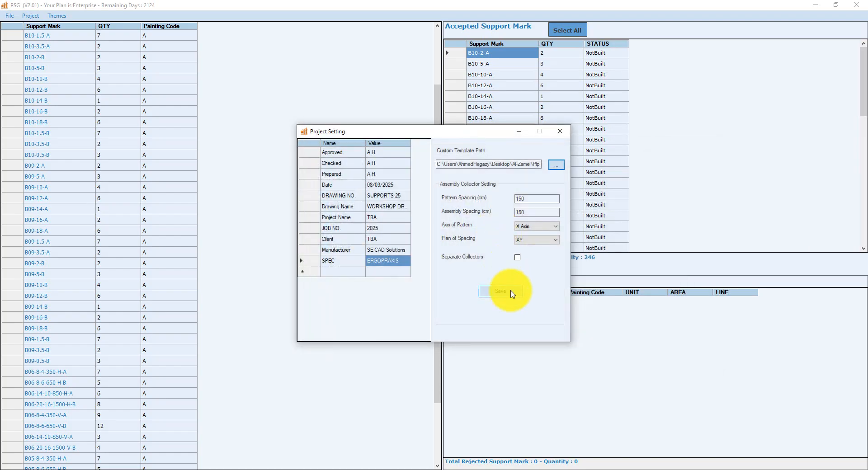
{"action": "left_click", "coordinate": [512, 293]}
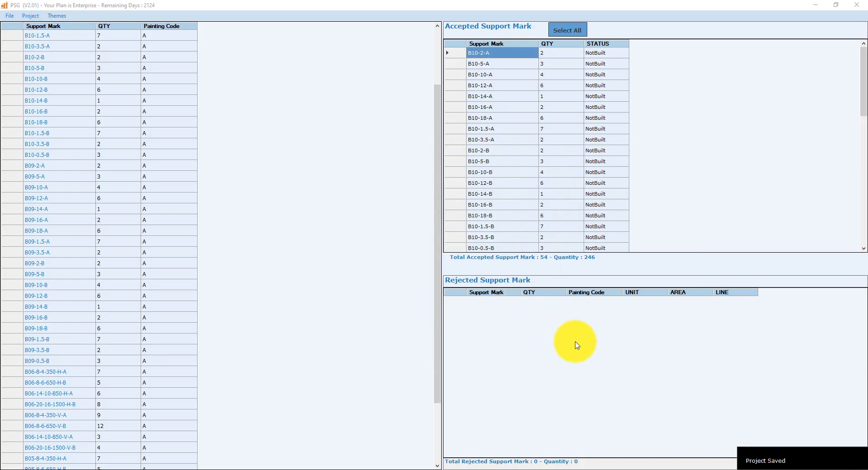
- Build the project and start the Assembly Collector
{"action": "left_click", "coordinate": [11, 17]}
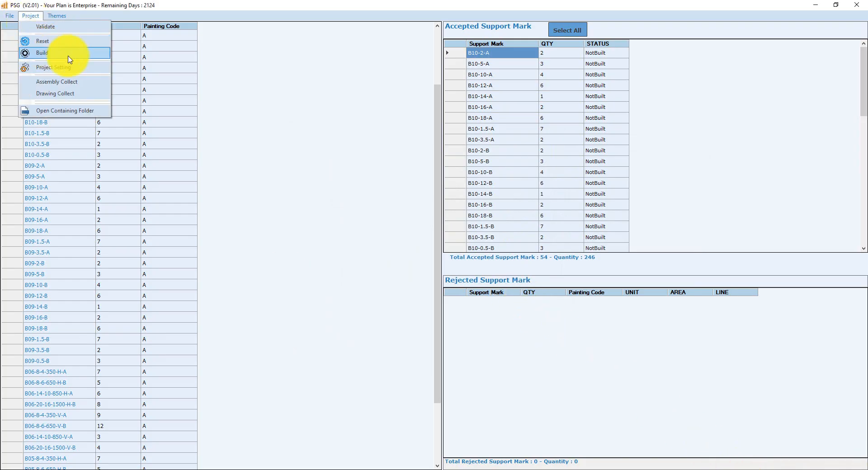
{"action": "left_click", "coordinate": [63, 56]}
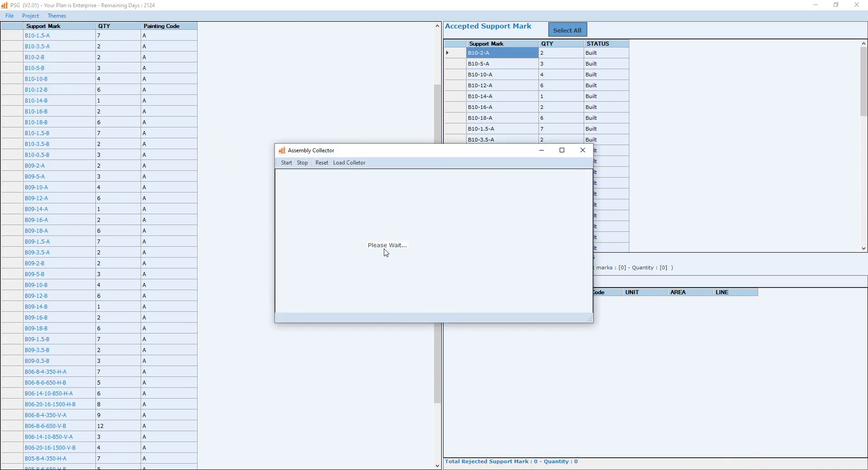
{"action": "left_click", "coordinate": [287, 163]}
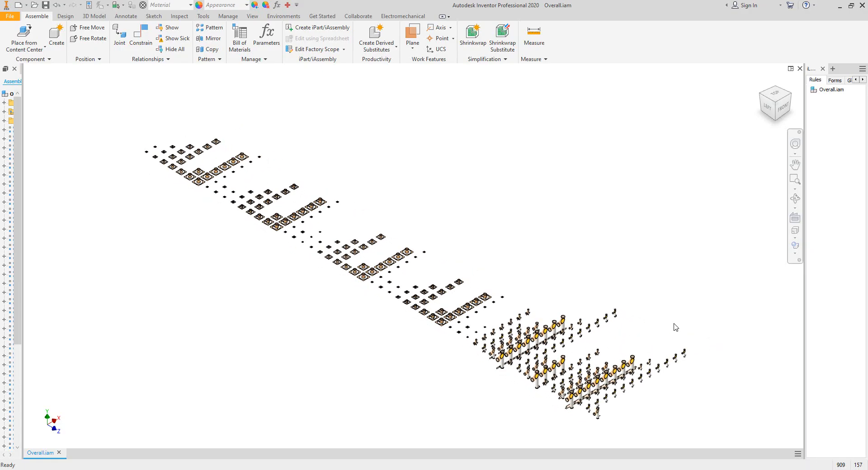
- Inspect the collected support assembly models up close in the 3D view
{"action": "scroll", "coordinate": [580, 346], "scroll_direction": "down", "scroll_amount": 5}
{"action": "middle_click_drag", "start_coordinate": [581, 346], "coordinate": [581, 392]}
{"action": "scroll", "coordinate": [384, 305], "scroll_direction": "down", "scroll_amount": 3}
{"action": "middle_click_drag", "start_coordinate": [384, 305], "coordinate": [706, 362]}
{"action": "scroll", "coordinate": [360, 326], "scroll_direction": "down", "scroll_amount": 5}
{"action": "scroll", "coordinate": [361, 325], "scroll_direction": "up", "scroll_amount": 3}
{"action": "middle_click_drag", "start_coordinate": [360, 325], "coordinate": [787, 412]}
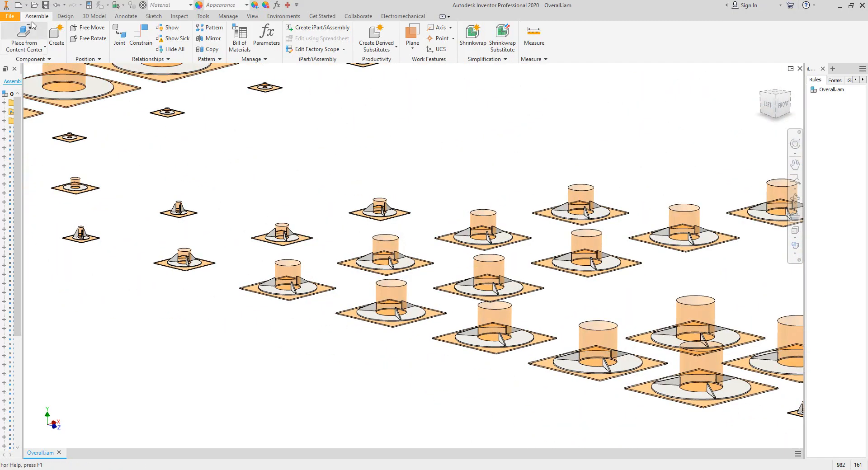
- Create a new drawing from the Standard.idw template
{"action": "left_click", "coordinate": [27, 5]}
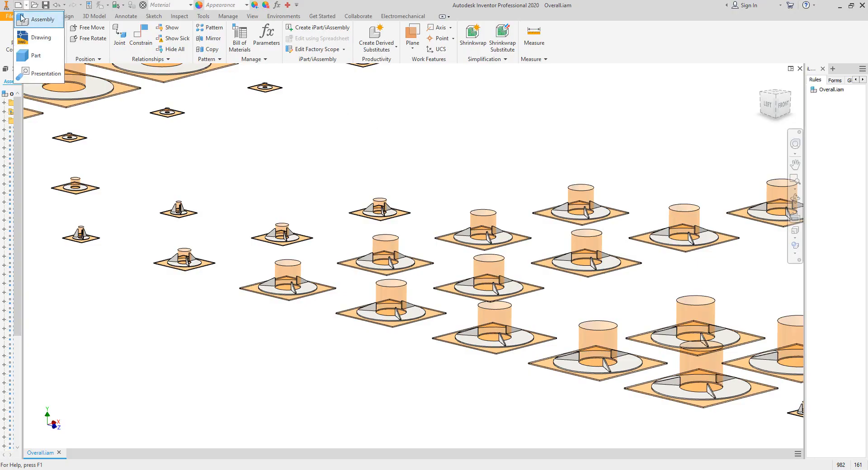
{"action": "left_click", "coordinate": [18, 5]}
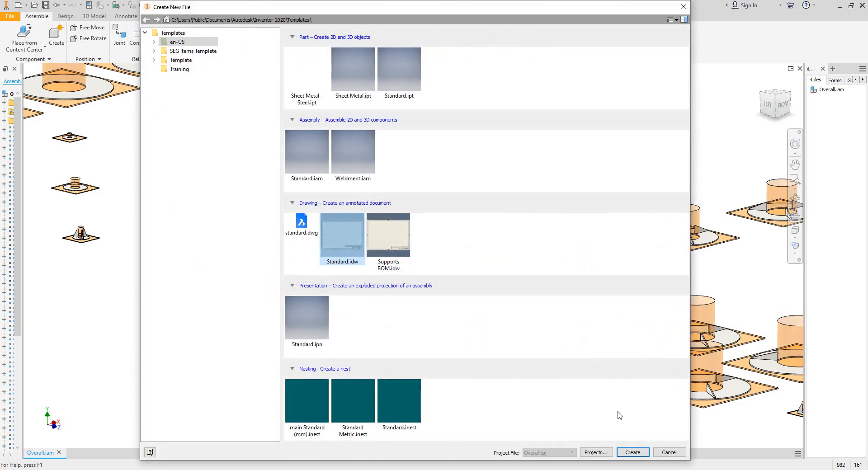
{"action": "left_click", "coordinate": [640, 454]}
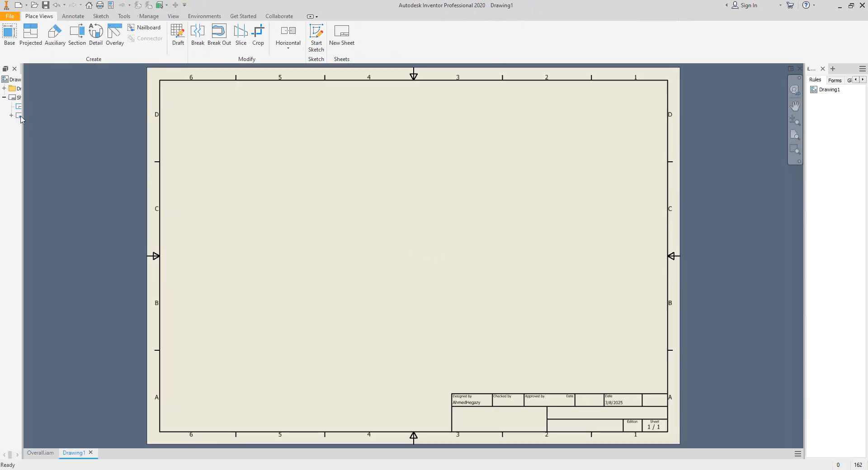
- Change the drawing sheet size to A1
{"action": "left_click_drag", "start_coordinate": [21, 115], "coordinate": [65, 115]}
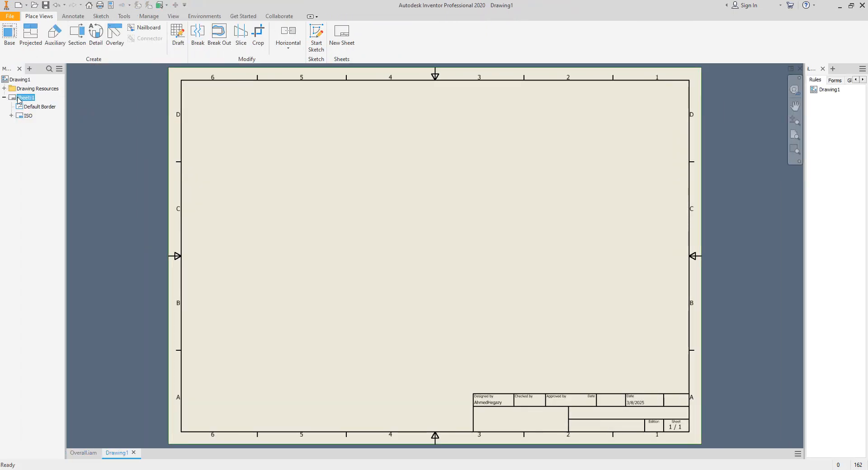
{"action": "right_click", "coordinate": [18, 100]}
{"action": "left_click", "coordinate": [49, 178]}
{"action": "left_click", "coordinate": [404, 182]}
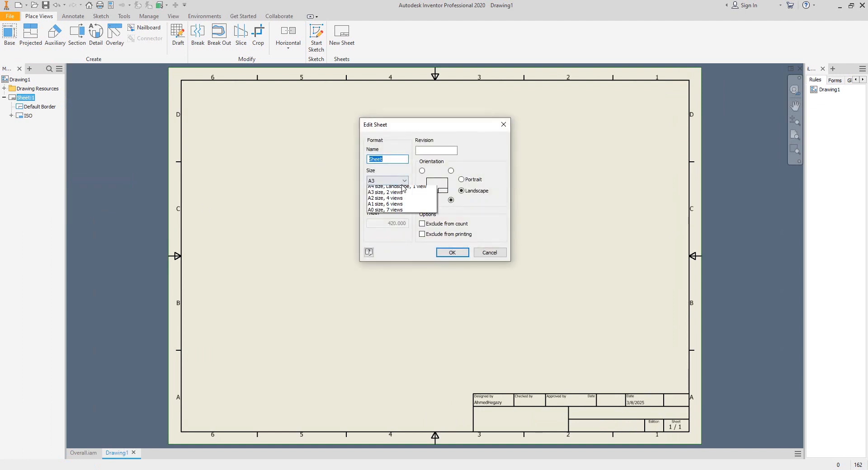
{"action": "left_click", "coordinate": [387, 252]}
{"action": "left_click", "coordinate": [451, 252]}
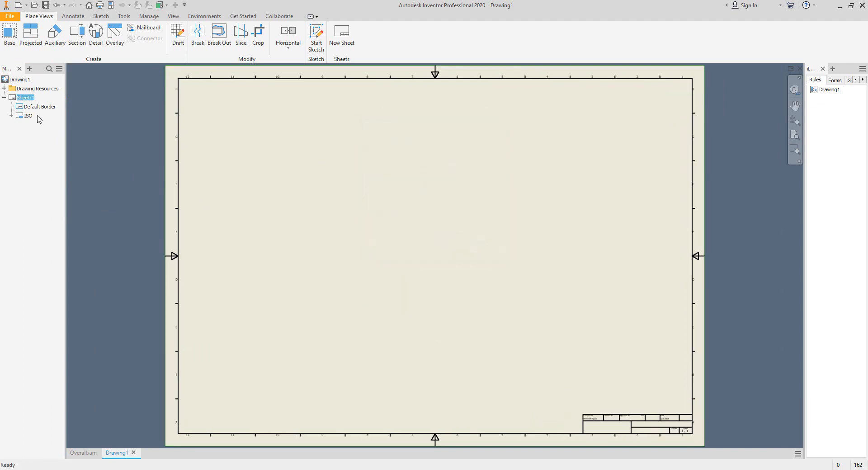
- Delete the default border and the ISO title block from the sheet
{"action": "left_click", "coordinate": [39, 106]}
{"action": "right_click", "coordinate": [32, 107]}
{"action": "left_click", "coordinate": [43, 126]}
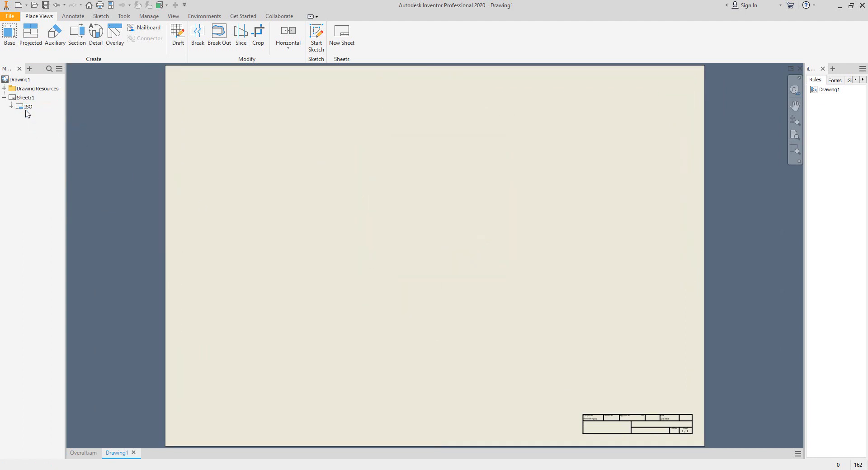
{"action": "right_click", "coordinate": [26, 107]}
{"action": "left_click", "coordinate": [41, 111]}
- Change the sheet orientation to portrait
{"action": "right_click", "coordinate": [19, 98]}
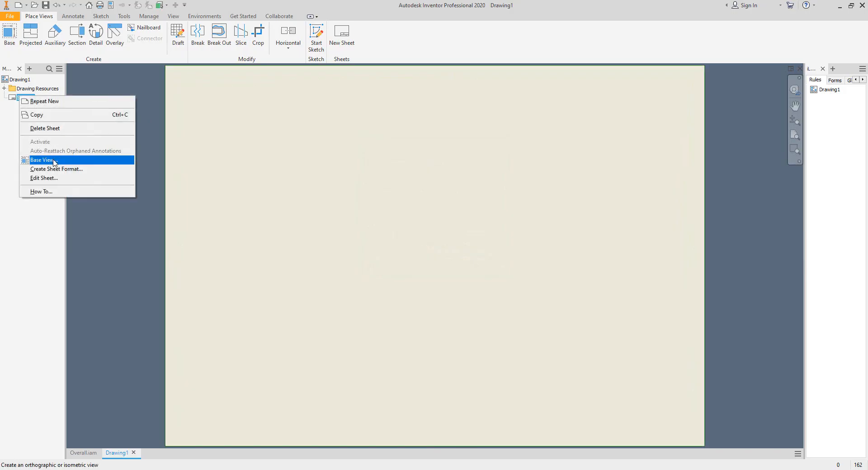
{"action": "left_click", "coordinate": [44, 178]}
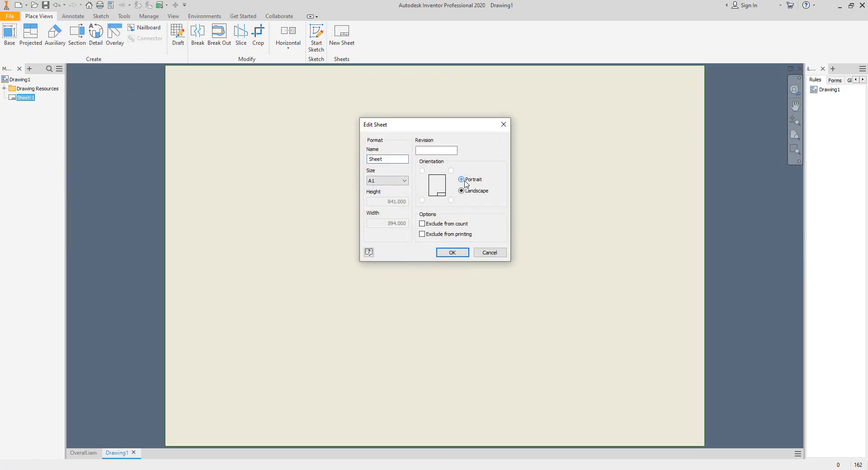
{"action": "left_click", "coordinate": [462, 254]}
- Start a parts list and choose Overall.iam from the Overall folder as its source assembly
{"action": "scroll", "coordinate": [452, 165], "scroll_direction": "down", "scroll_amount": 2}
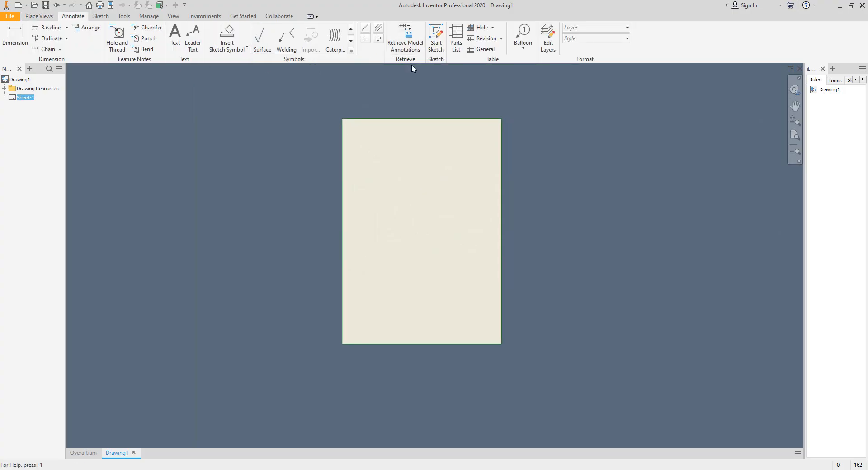
{"action": "left_click", "coordinate": [456, 37]}
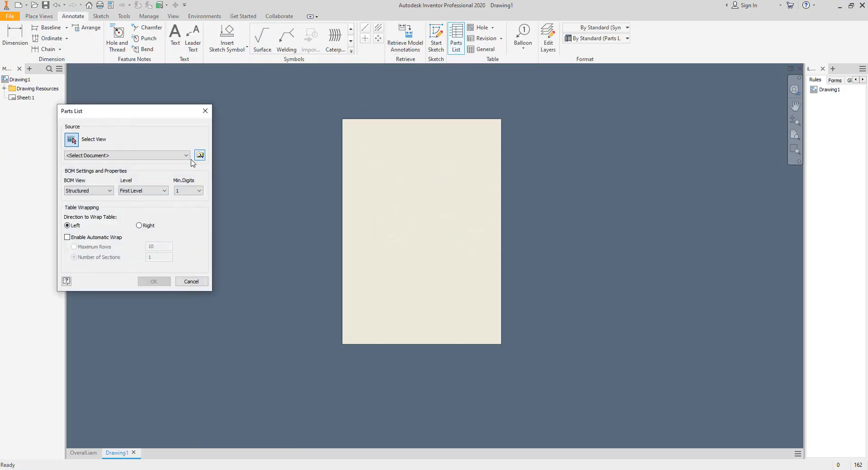
{"action": "left_click", "coordinate": [204, 112]}
{"action": "left_click", "coordinate": [456, 39]}
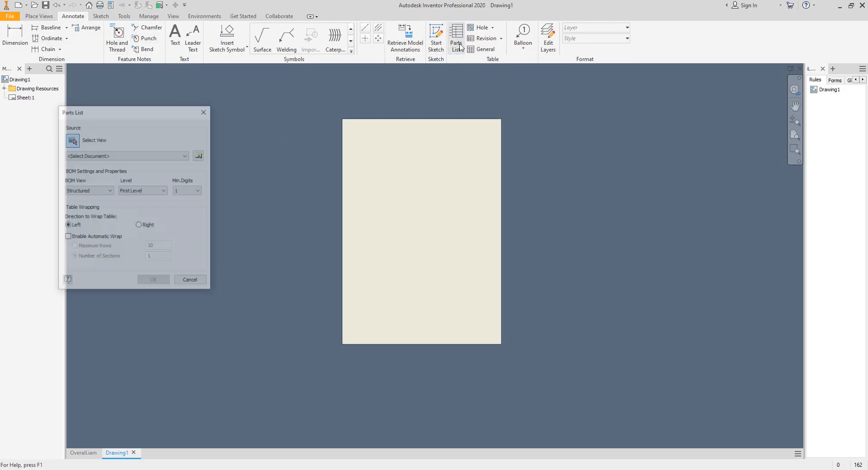
{"action": "left_click", "coordinate": [200, 155]}
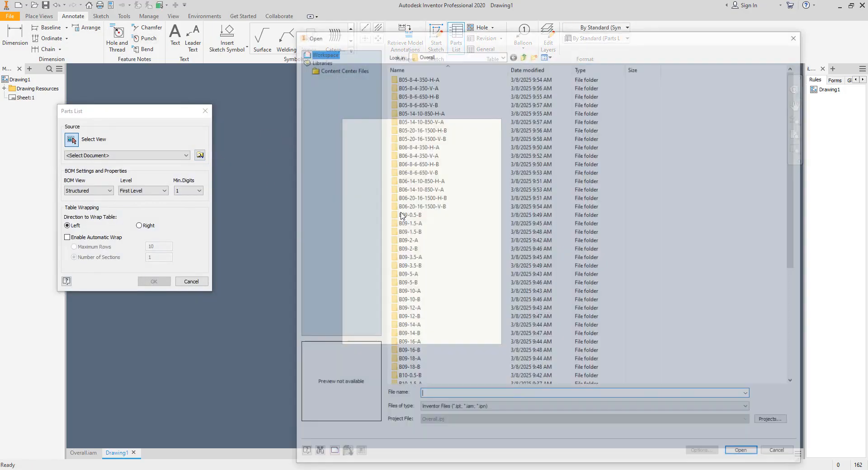
{"action": "left_click_drag", "start_coordinate": [794, 189], "coordinate": [795, 283]}
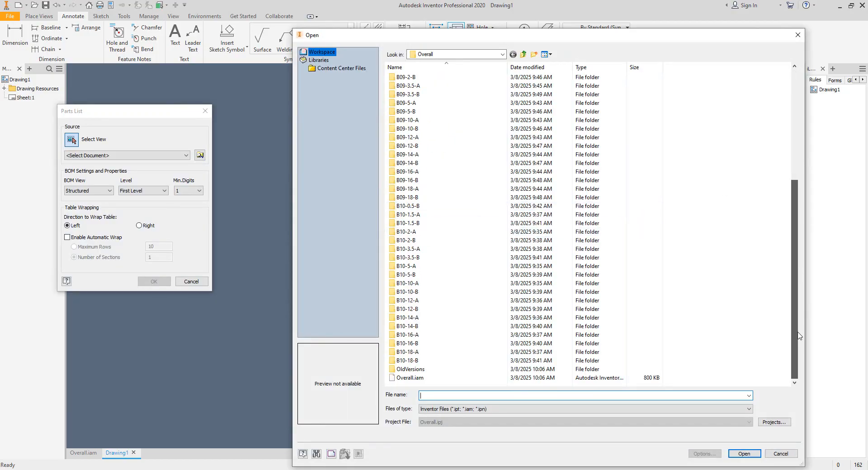
{"action": "left_click", "coordinate": [410, 377]}
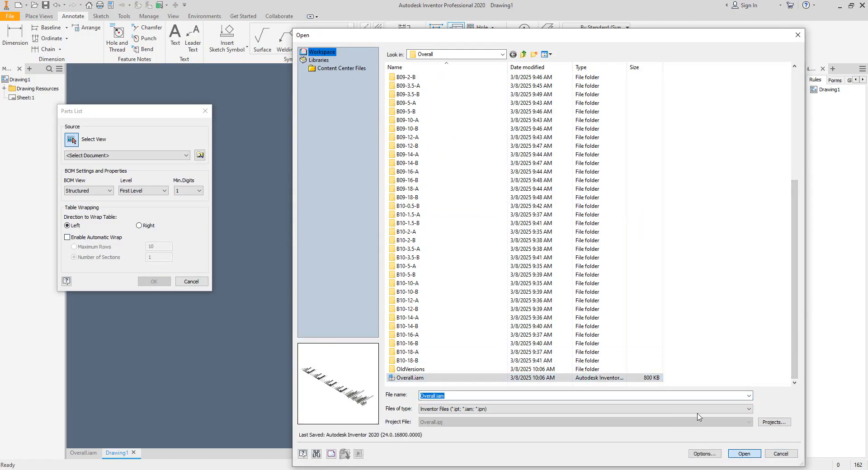
{"action": "left_click", "coordinate": [744, 454]}
- Set the BOM view to Parts Only (legacy) and place the parts list near the sheet's top
{"action": "left_click", "coordinate": [89, 190]}
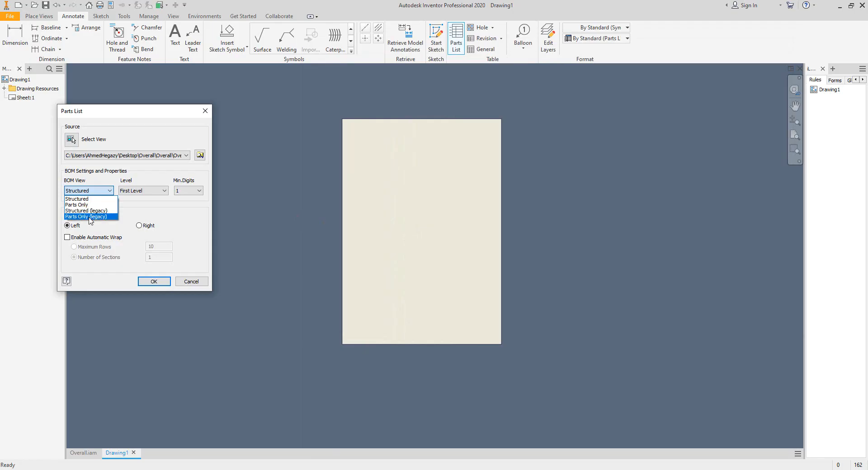
{"action": "left_click", "coordinate": [90, 216]}
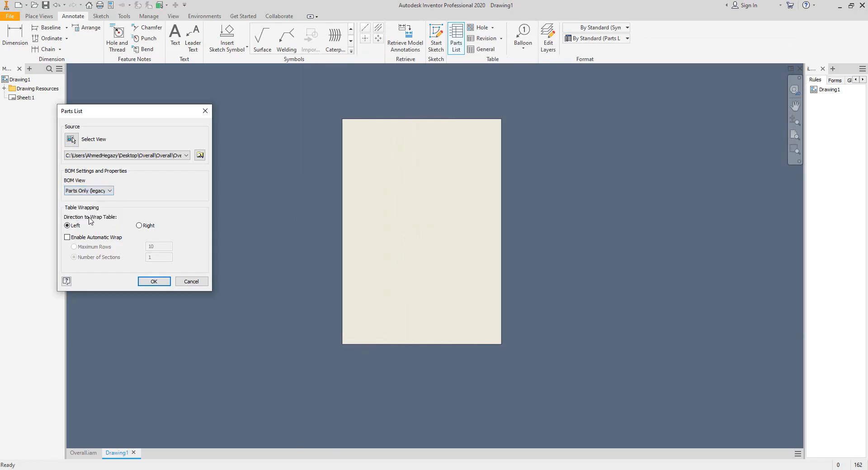
{"action": "left_click", "coordinate": [158, 282]}
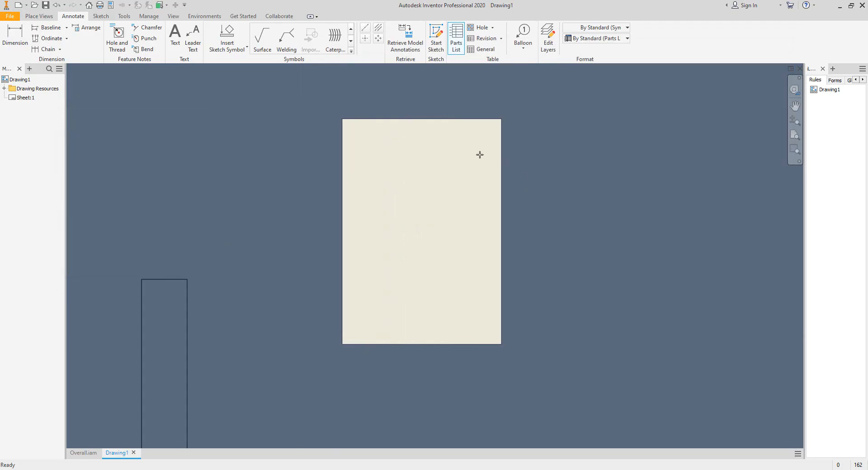
{"action": "left_click", "coordinate": [449, 147]}
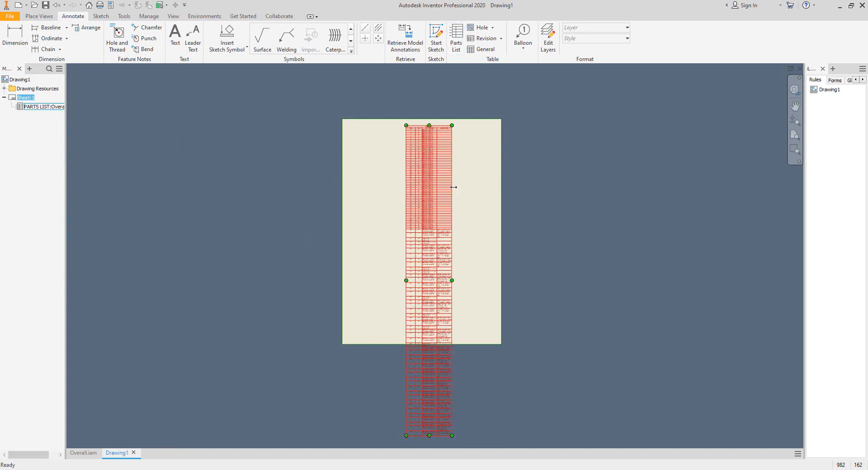
- Zoom in to examine the rows of the placed parts list
{"action": "scroll", "coordinate": [425, 133], "scroll_direction": "up", "scroll_amount": 10}
{"action": "middle_click_drag", "start_coordinate": [425, 131], "coordinate": [436, 219]}
{"action": "scroll", "coordinate": [438, 212], "scroll_direction": "down", "scroll_amount": 3}
{"action": "middle_click_drag", "start_coordinate": [460, 192], "coordinate": [318, 175]}
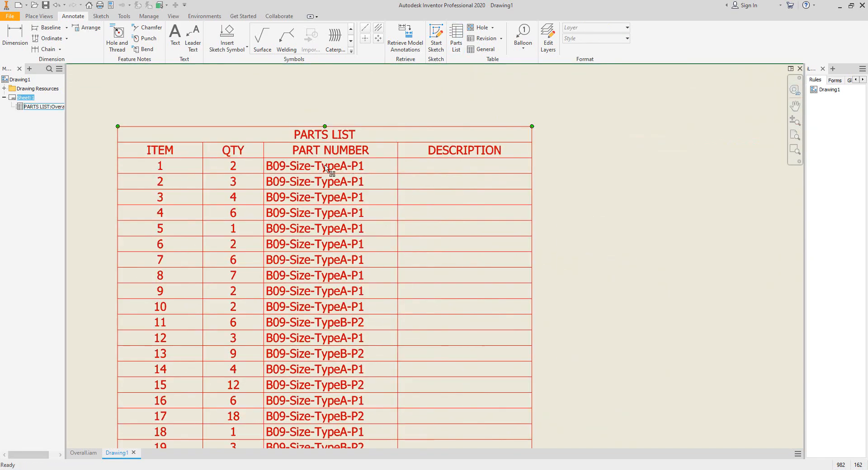
{"action": "middle_click_drag", "start_coordinate": [193, 163], "coordinate": [226, 173]}
{"action": "scroll", "coordinate": [313, 148], "scroll_direction": "down", "scroll_amount": 3}
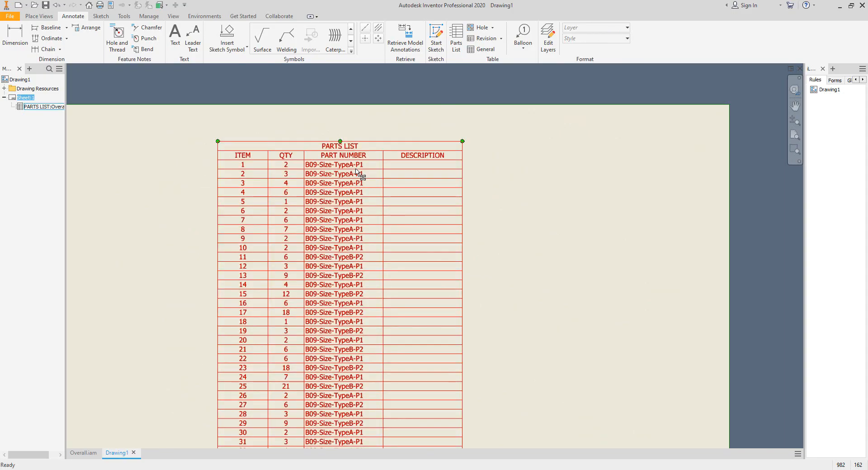
{"action": "middle_click_drag", "start_coordinate": [340, 161], "coordinate": [364, 179]}
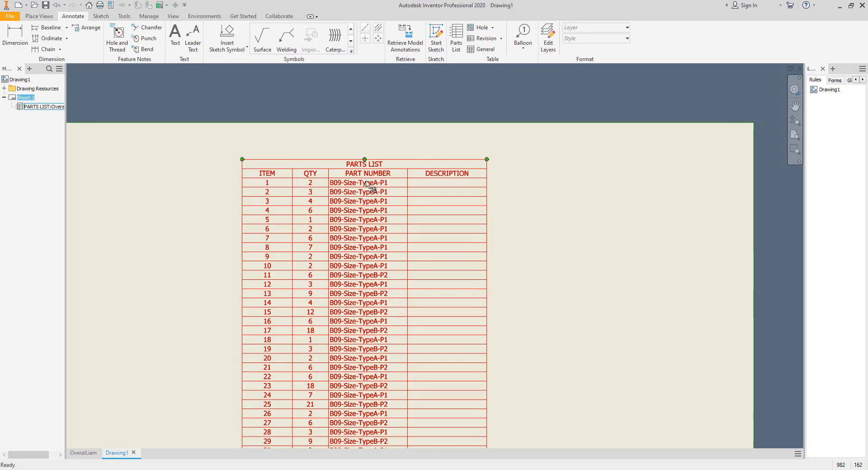
- Open the parts list's column chooser and add the STATUS property
{"action": "double_click", "coordinate": [367, 184]}
{"action": "left_click", "coordinate": [149, 44]}
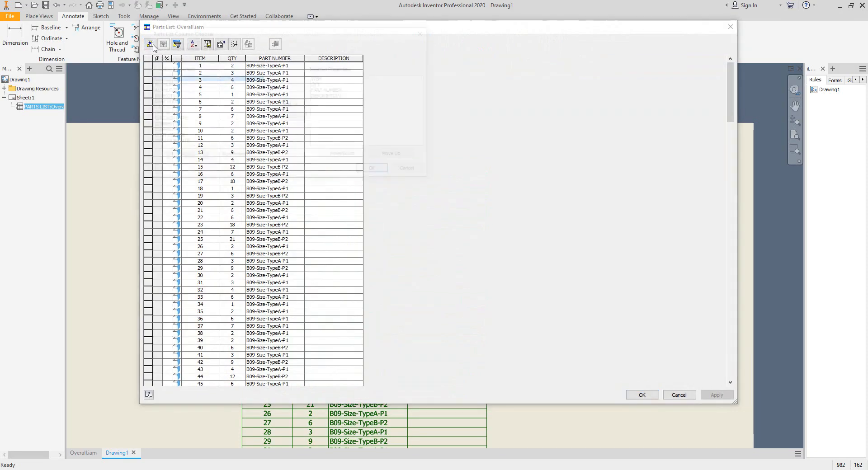
{"action": "left_click", "coordinate": [168, 102]}
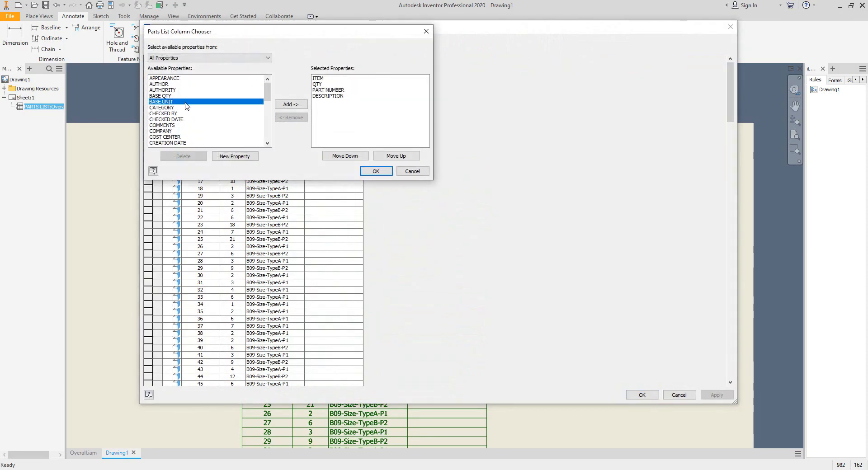
{"action": "key", "text": "s"}
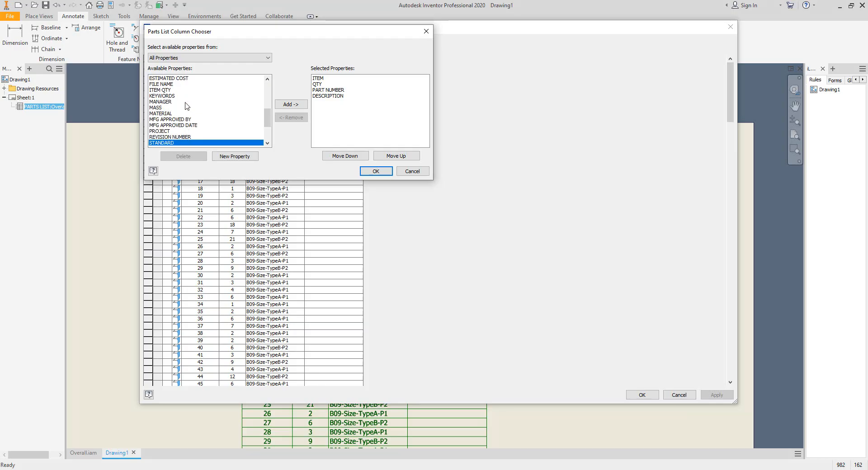
{"action": "scroll", "coordinate": [201, 115], "scroll_direction": "down", "scroll_amount": 1}
{"action": "left_click", "coordinate": [164, 131]}
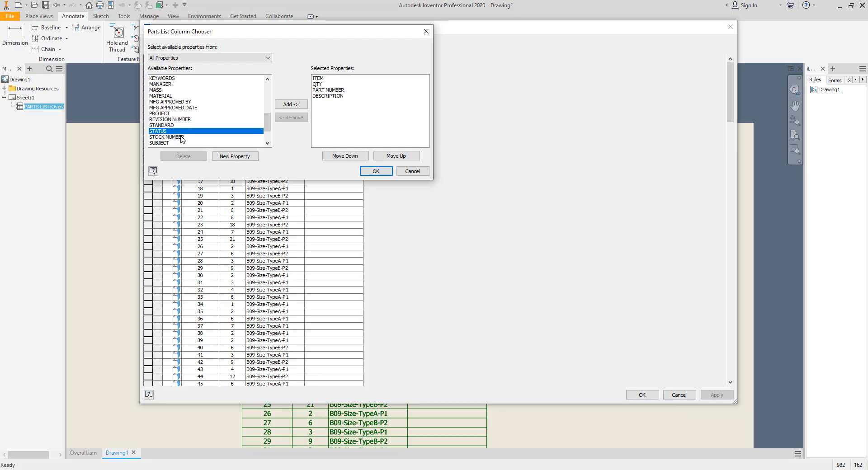
{"action": "left_click", "coordinate": [291, 105]}
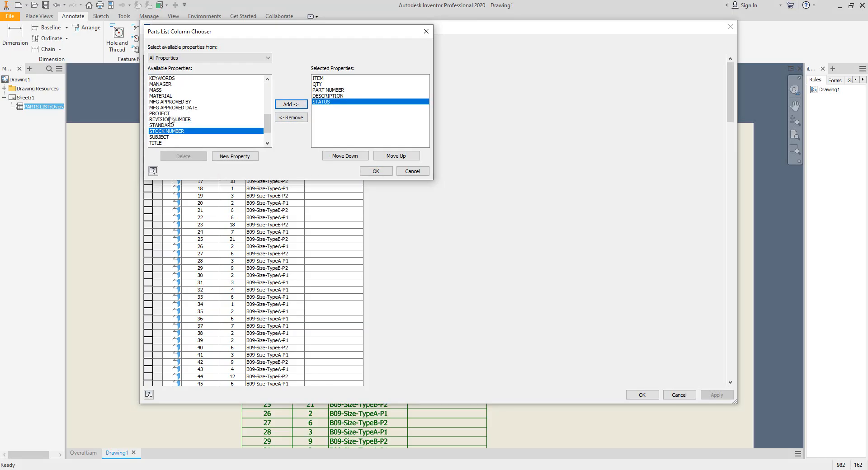
- Add the MASS and MATERIAL properties as parts list columns
{"action": "left_click", "coordinate": [165, 102]}
{"action": "left_click", "coordinate": [162, 90]}
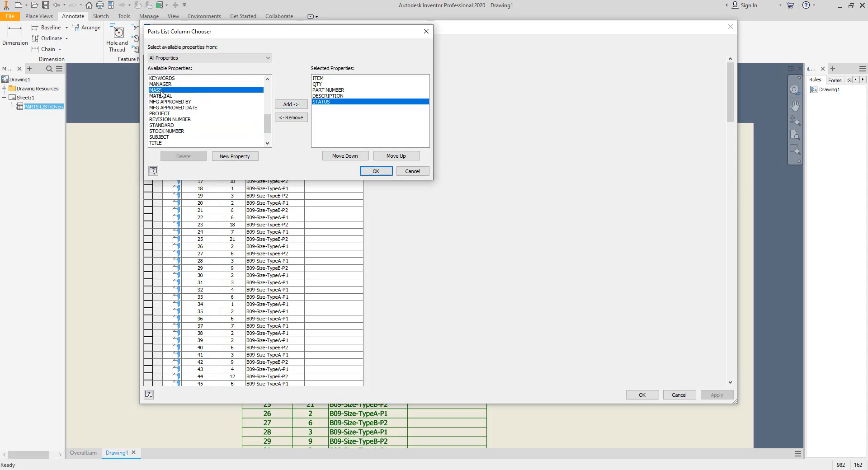
{"action": "left_click", "coordinate": [298, 105]}
{"action": "left_click", "coordinate": [291, 104]}
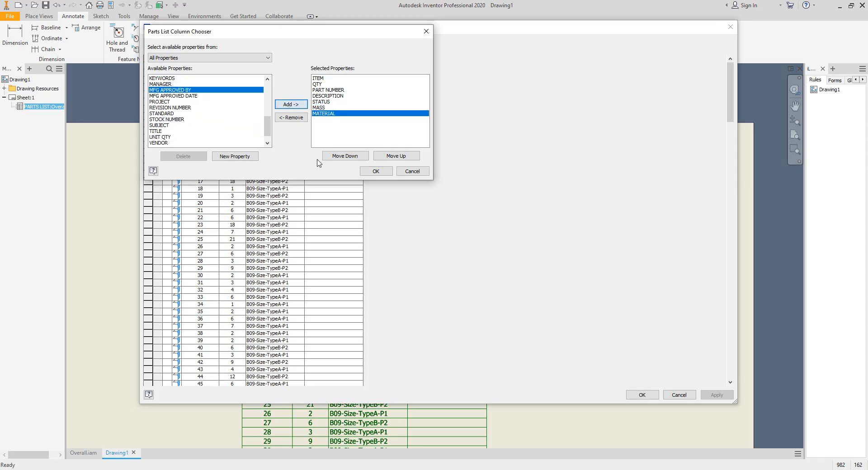
- Remove the DESCRIPTION and PART NUMBER columns from the selected properties
{"action": "scroll", "coordinate": [194, 104], "scroll_direction": "up", "scroll_amount": 5}
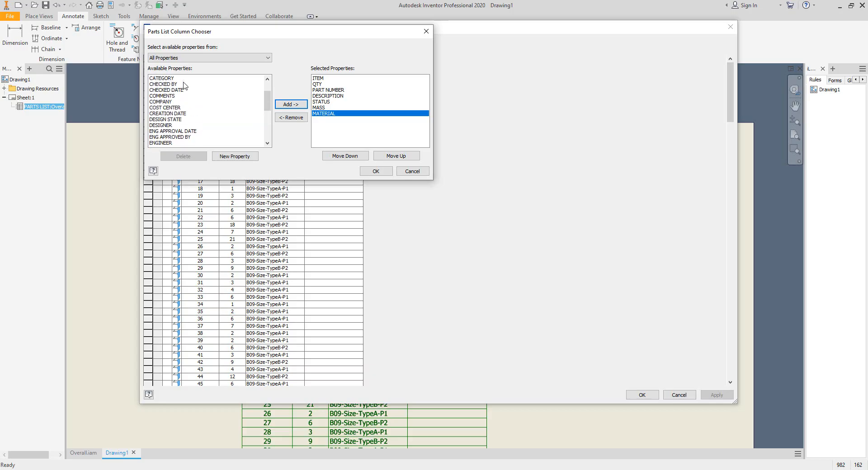
{"action": "left_click", "coordinate": [329, 96]}
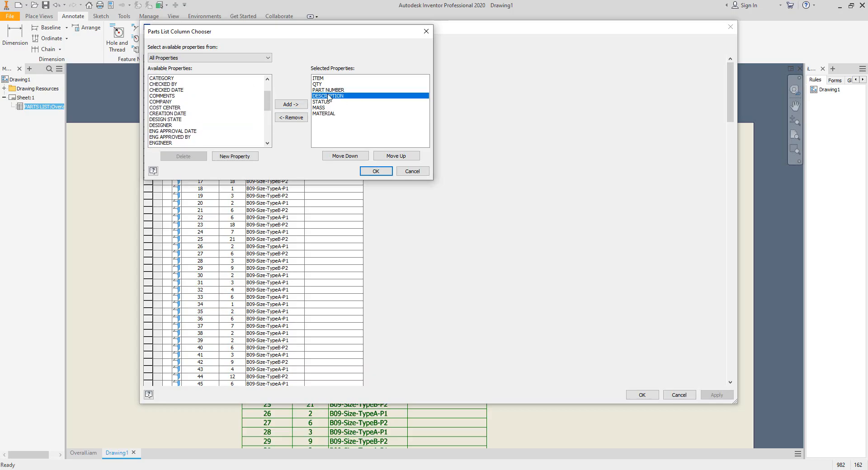
{"action": "left_click", "coordinate": [292, 117]}
{"action": "left_click", "coordinate": [369, 92]}
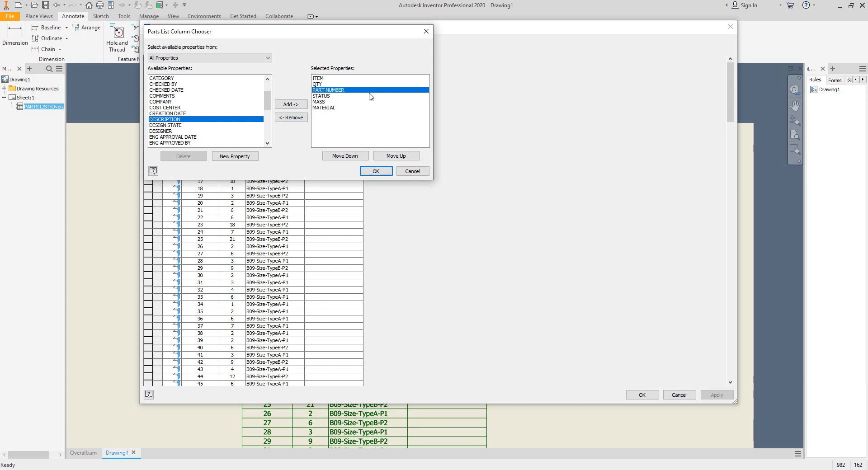
{"action": "left_click", "coordinate": [302, 120]}
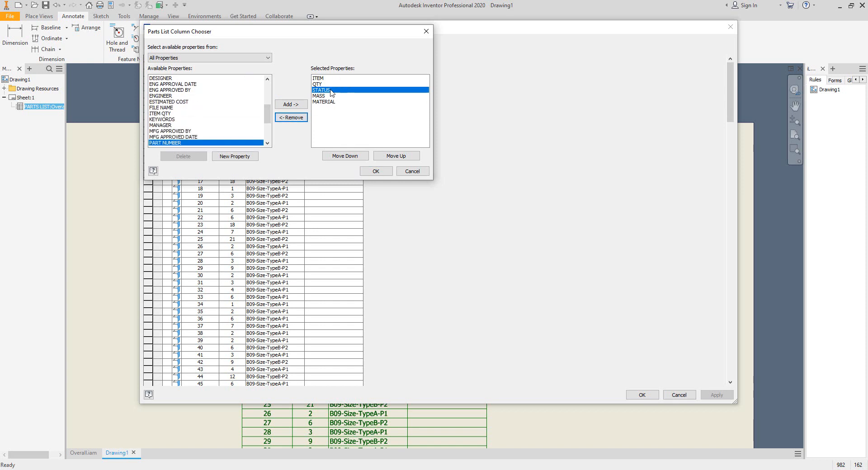
- Move the MATERIAL column up above MASS
{"action": "left_click", "coordinate": [319, 79]}
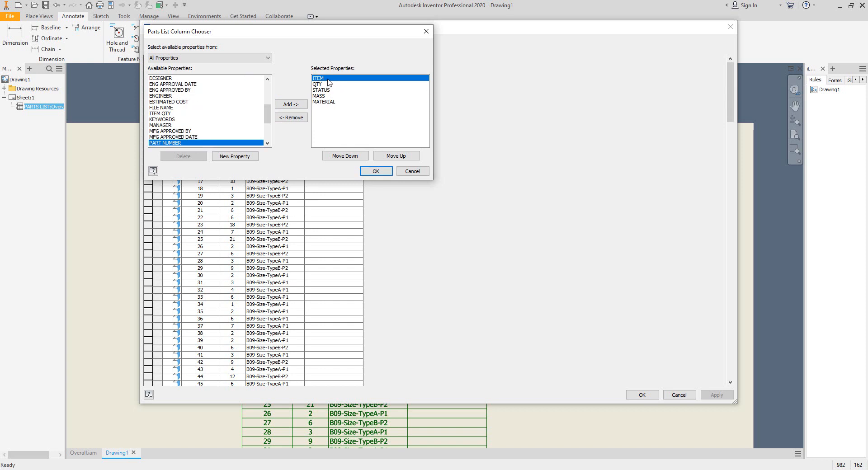
{"action": "left_click", "coordinate": [322, 85]}
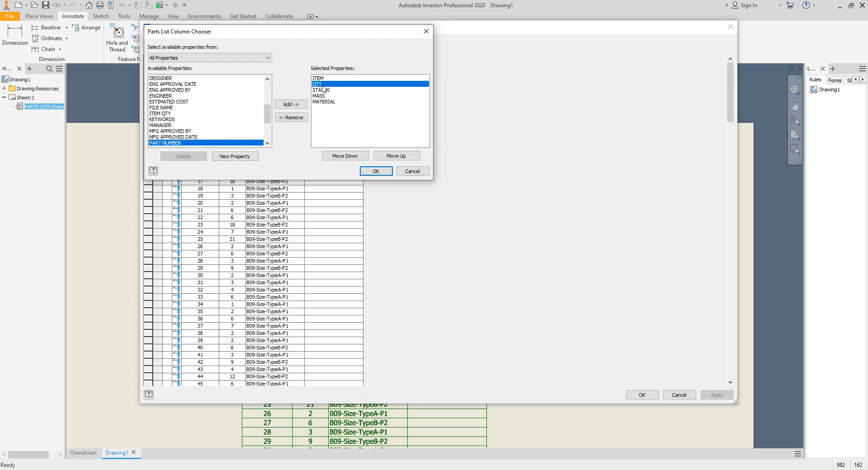
{"action": "left_click", "coordinate": [332, 90]}
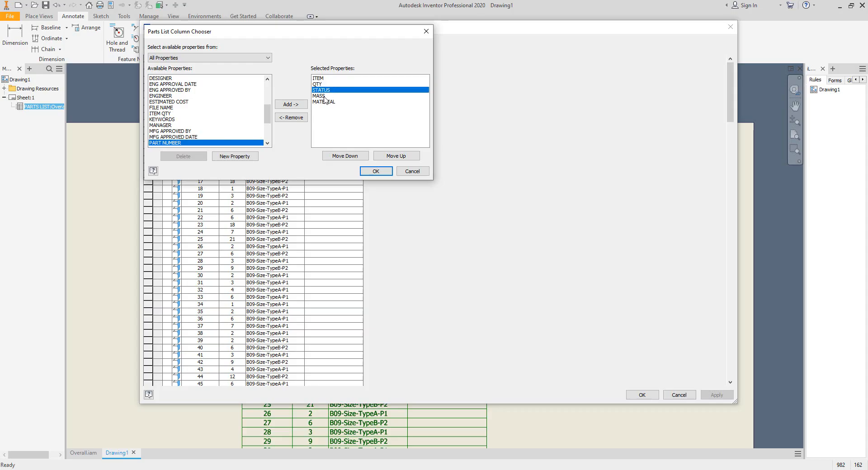
{"action": "left_click", "coordinate": [324, 96]}
{"action": "left_click", "coordinate": [330, 102]}
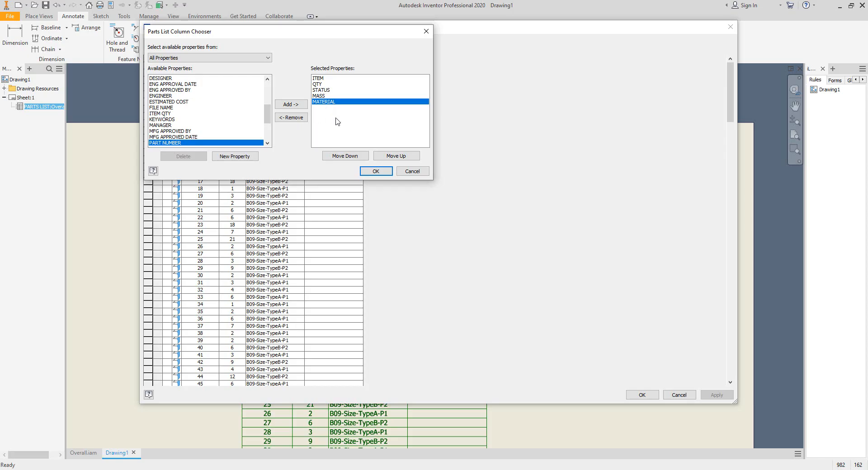
{"action": "left_click", "coordinate": [403, 159]}
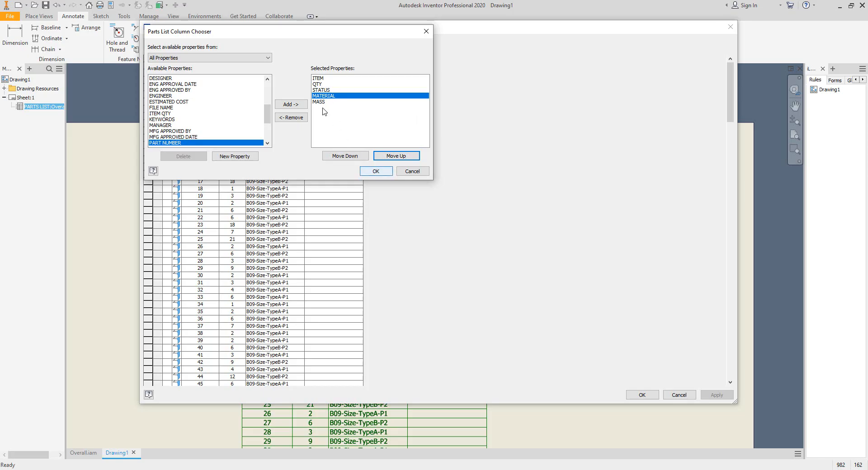
- Confirm the chosen columns and set the ITEM column width to 10
{"action": "left_click", "coordinate": [382, 172]}
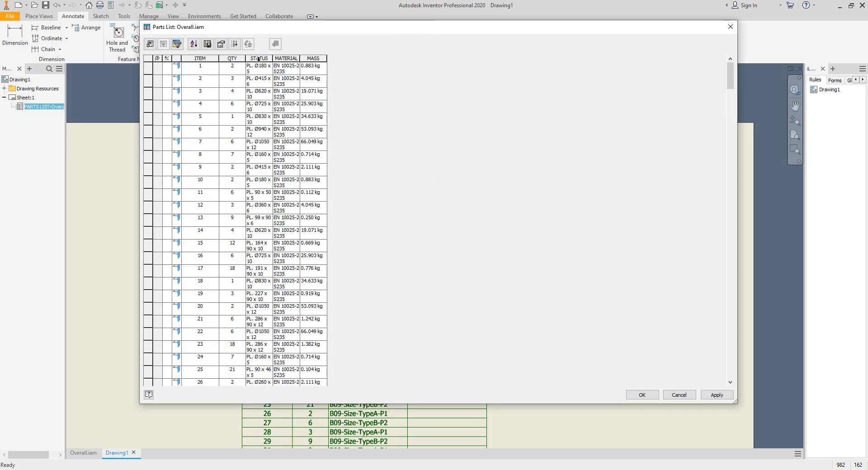
{"action": "left_click_drag", "start_coordinate": [232, 58], "coordinate": [209, 61]}
{"action": "right_click", "coordinate": [210, 61]}
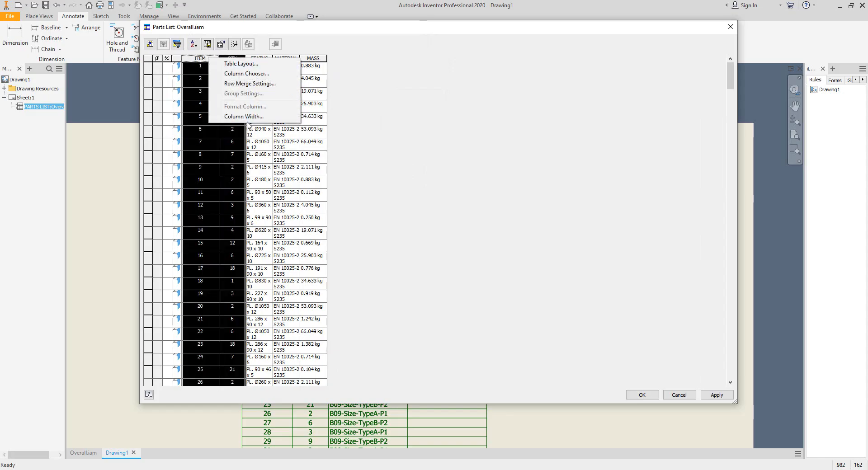
{"action": "left_click", "coordinate": [253, 117]}
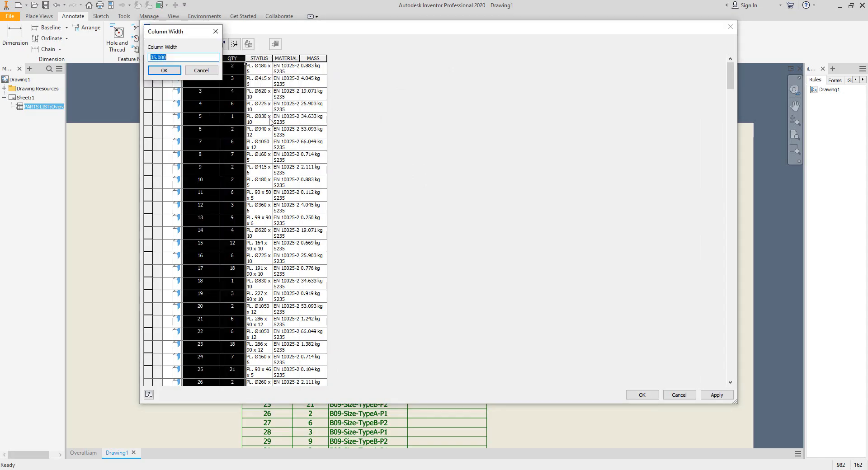
{"action": "type", "text": "10"}
{"action": "key", "text": "Return"}
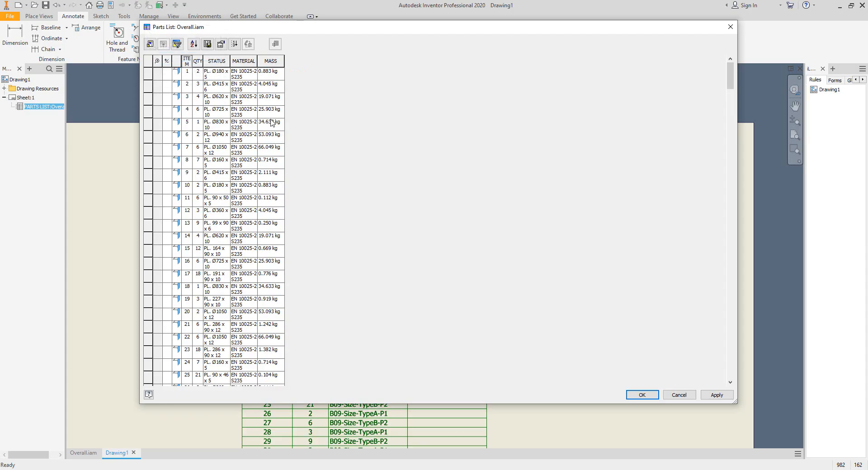
- Set the QTY column width to 15
{"action": "left_click_drag", "start_coordinate": [197, 61], "coordinate": [187, 61]}
{"action": "right_click", "coordinate": [189, 62]}
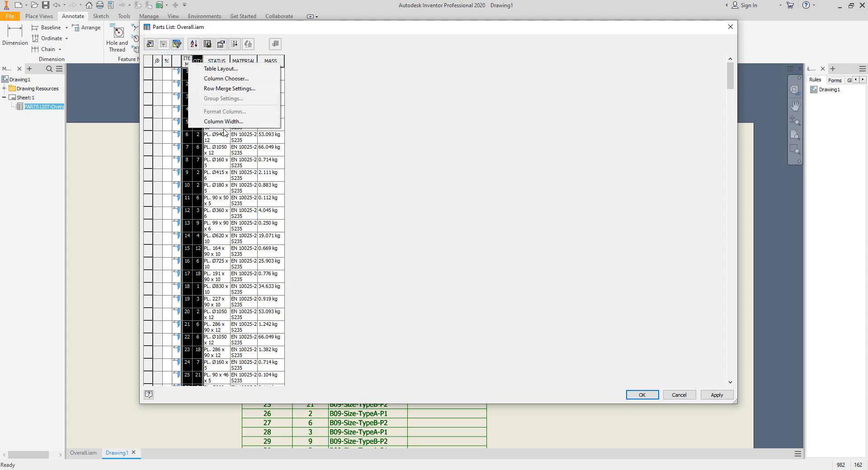
{"action": "left_click", "coordinate": [223, 122]}
{"action": "type", "text": "15"}
{"action": "key", "text": "Return"}
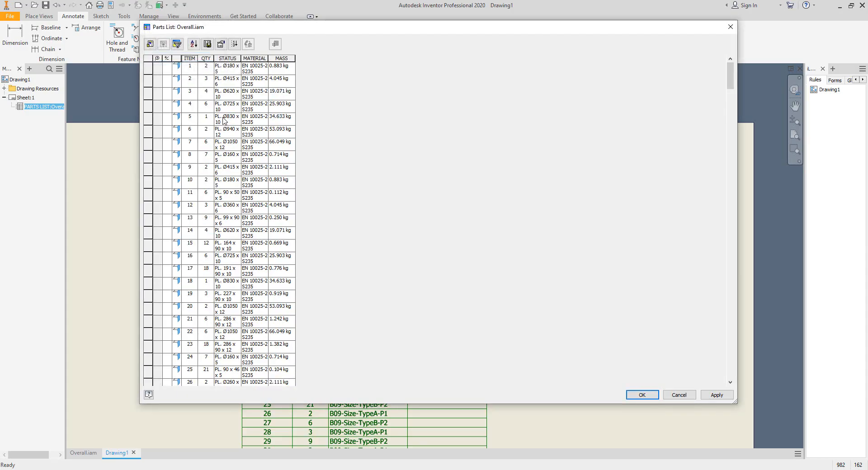
- Set the STATUS column width to 65
{"action": "left_click", "coordinate": [232, 59]}
{"action": "right_click", "coordinate": [232, 60]}
{"action": "left_click", "coordinate": [265, 121]}
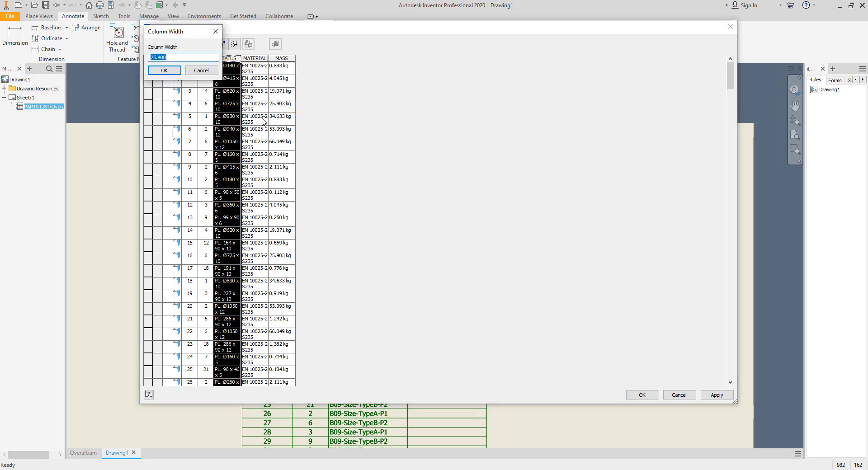
{"action": "type", "text": "65"}
{"action": "key", "text": "Return"}
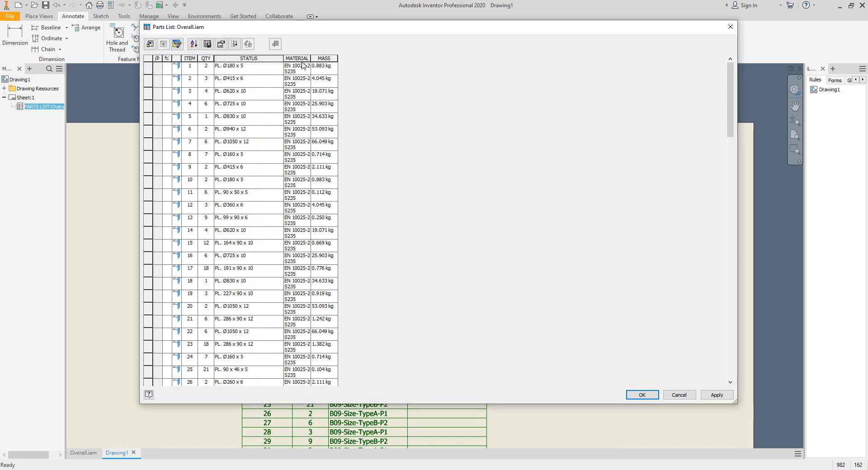
- Set the MATERIAL column width to 40
{"action": "left_click", "coordinate": [309, 58]}
{"action": "right_click", "coordinate": [309, 58]}
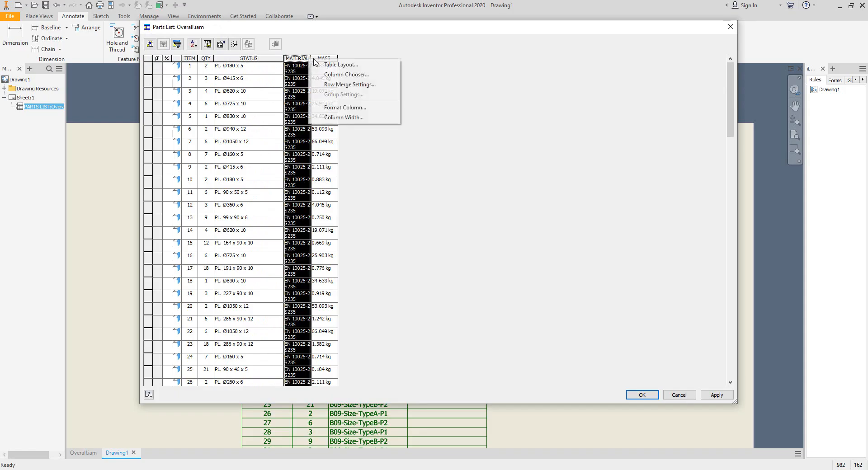
{"action": "left_click", "coordinate": [365, 115]}
{"action": "type", "text": "40"}
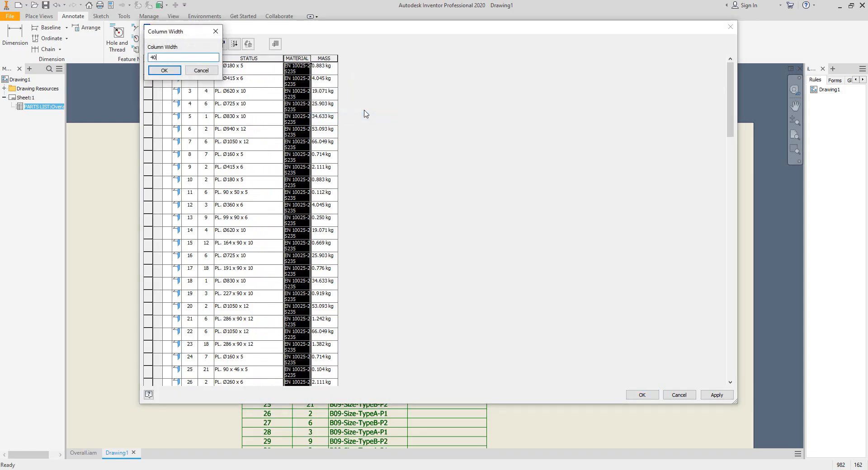
{"action": "key", "text": "Return"}
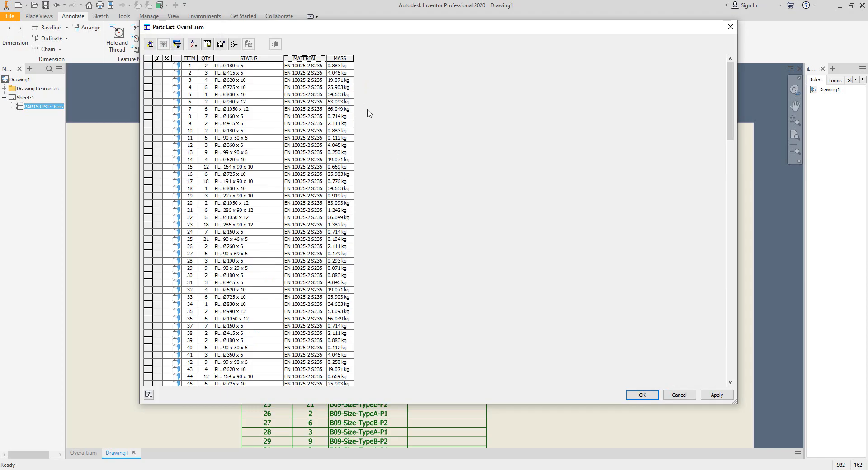
{"action": "right_click", "coordinate": [347, 60]}
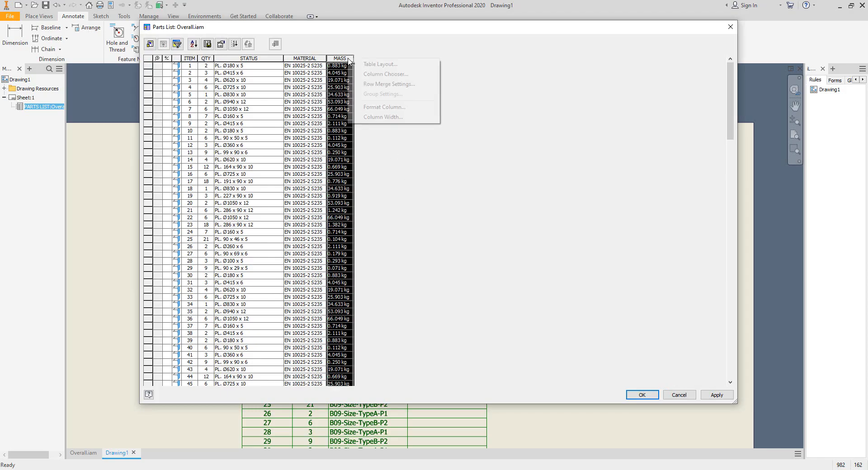
{"action": "left_click", "coordinate": [391, 117]}
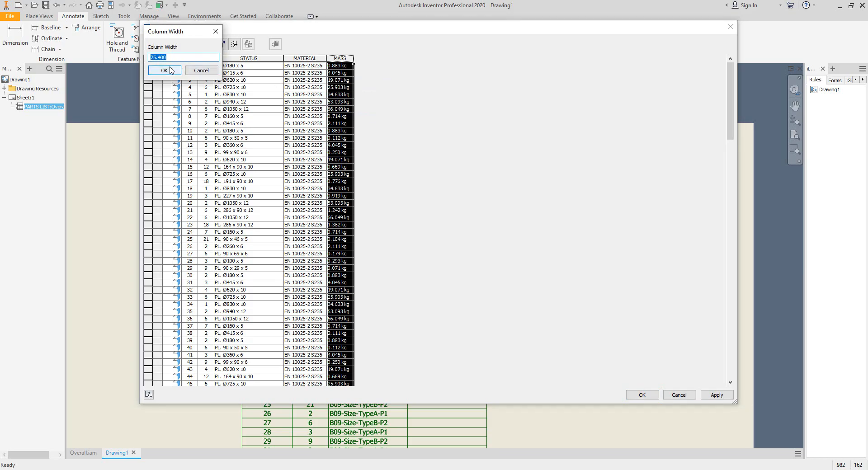
{"action": "left_click", "coordinate": [164, 70]}
- Format the MASS column with units formatting, a period decimal marker, no unit string and centred values, then apply and close
{"action": "right_click", "coordinate": [338, 60]}
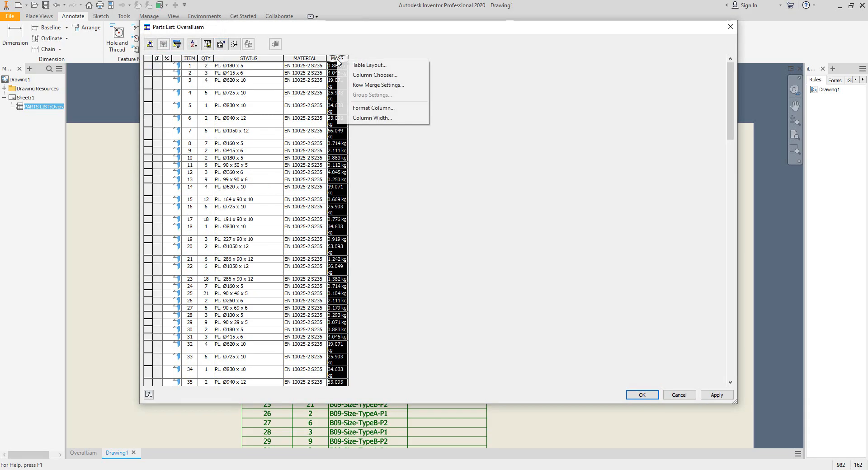
{"action": "left_click", "coordinate": [399, 112]}
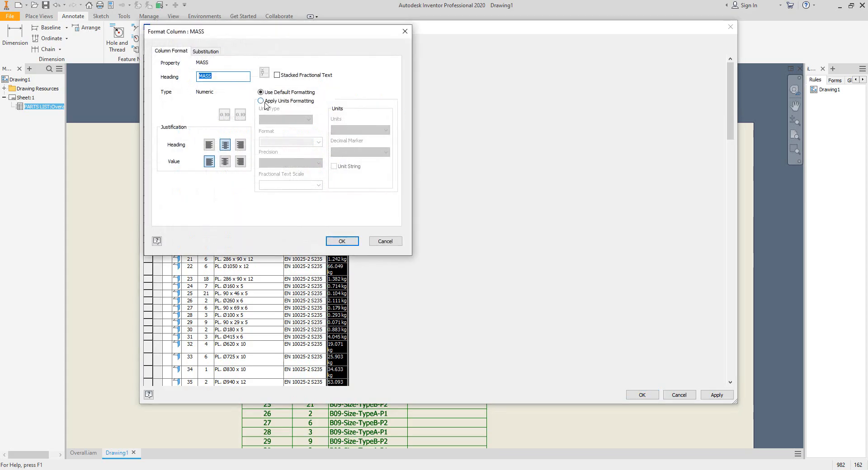
{"action": "left_click", "coordinate": [266, 103]}
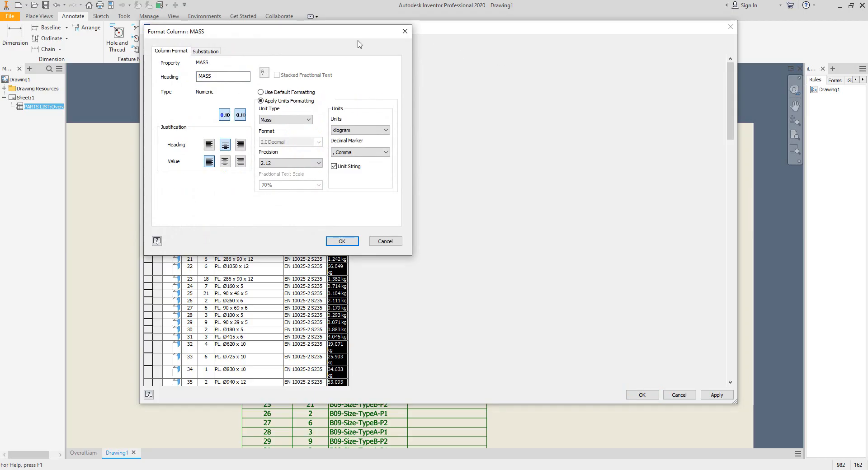
{"action": "left_click_drag", "start_coordinate": [360, 36], "coordinate": [639, 70]}
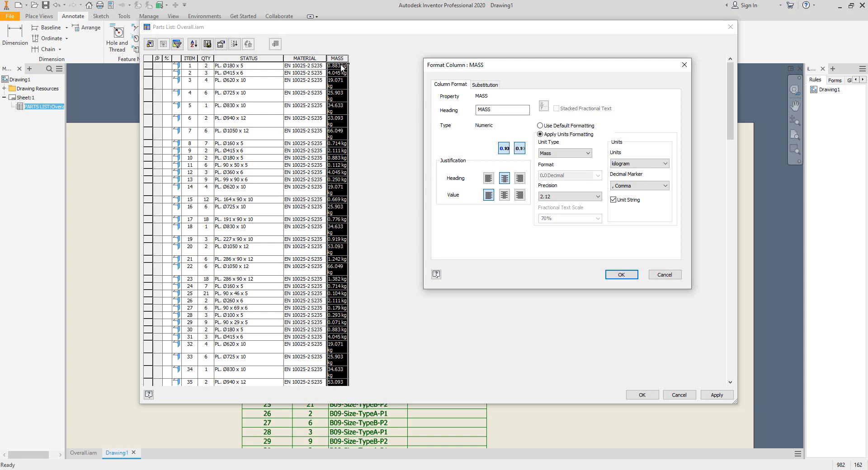
{"action": "left_click", "coordinate": [638, 186]}
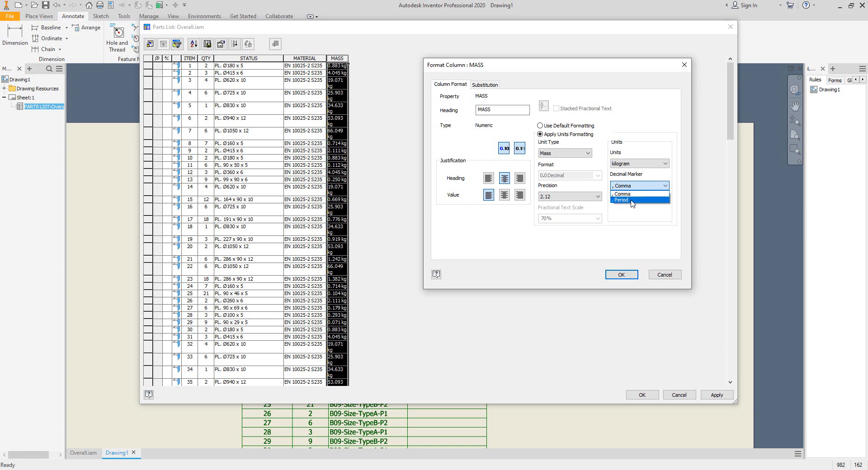
{"action": "left_click", "coordinate": [632, 200]}
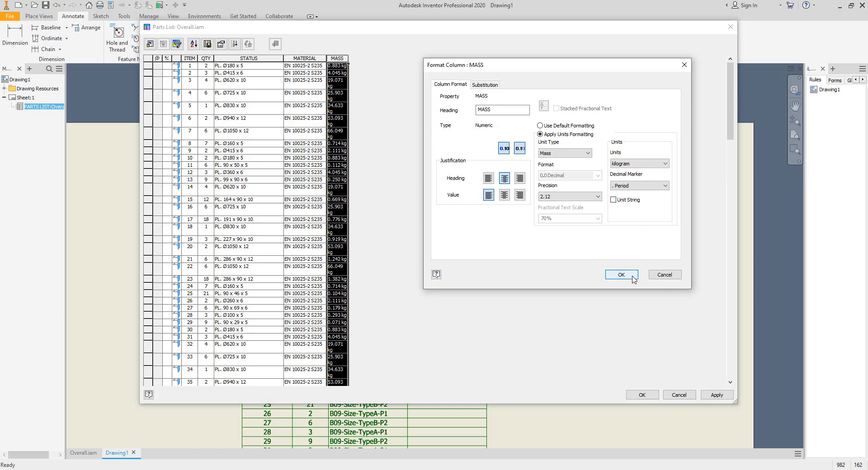
{"action": "left_click", "coordinate": [505, 196]}
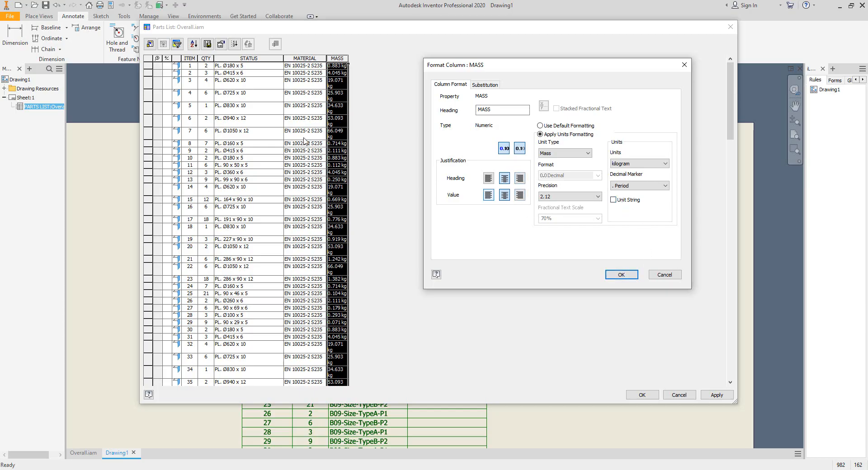
{"action": "left_click", "coordinate": [622, 275]}
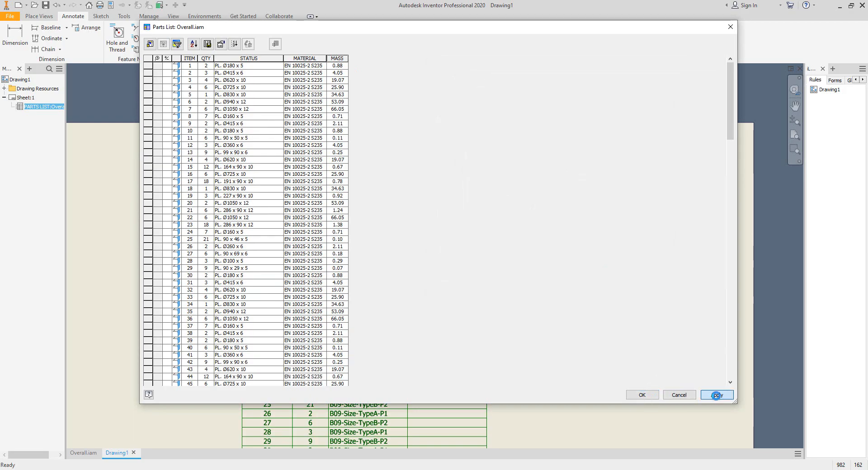
{"action": "left_click", "coordinate": [709, 396]}
{"action": "left_click", "coordinate": [652, 396]}
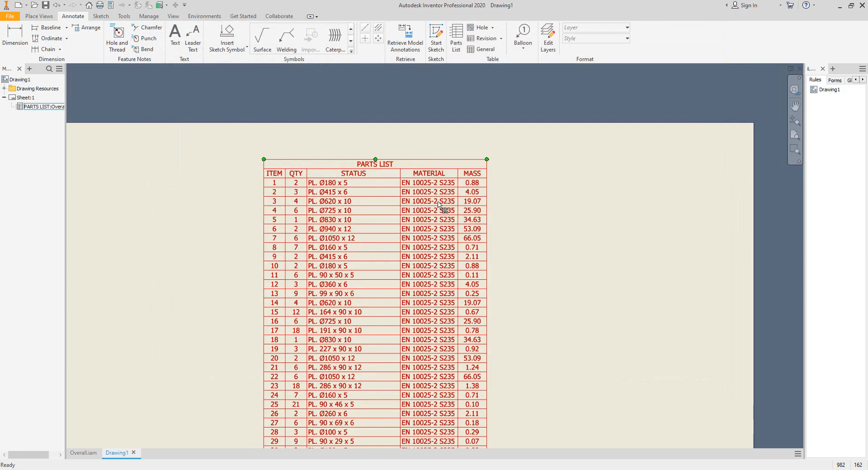
- Inspect the updated parts list on the sheet, including the lower pipe component rows
{"action": "scroll", "coordinate": [333, 179], "scroll_direction": "up", "scroll_amount": 3}
{"action": "scroll", "coordinate": [334, 178], "scroll_direction": "down", "scroll_amount": 5}
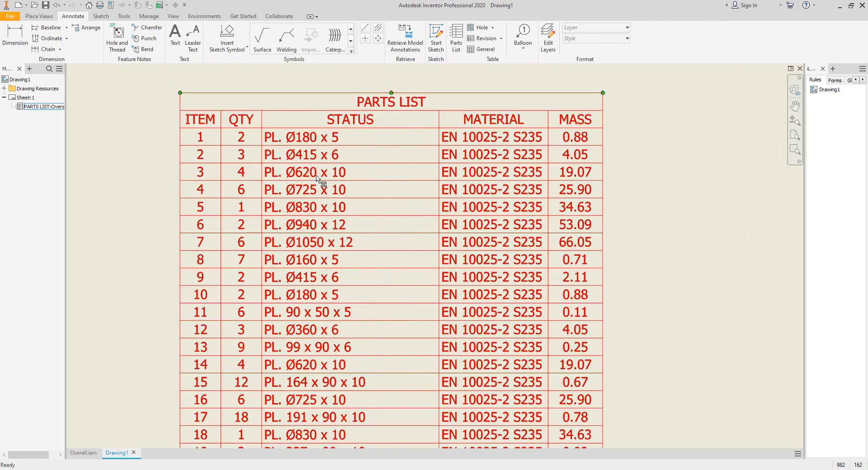
{"action": "scroll", "coordinate": [408, 267], "scroll_direction": "up", "scroll_amount": 6}
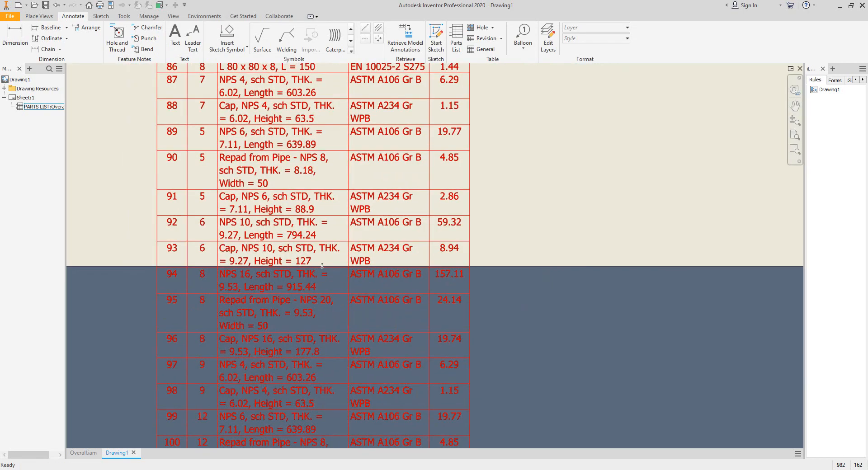
{"action": "scroll", "coordinate": [289, 278], "scroll_direction": "up", "scroll_amount": 1}
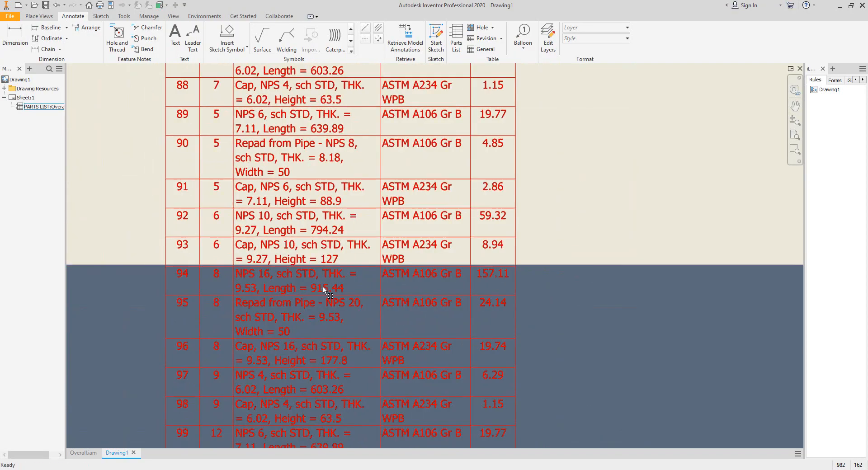
{"action": "scroll", "coordinate": [295, 283], "scroll_direction": "down", "scroll_amount": 4}
{"action": "middle_click_drag", "start_coordinate": [360, 296], "coordinate": [389, 349]}
{"action": "scroll", "coordinate": [388, 339], "scroll_direction": "up", "scroll_amount": 4}
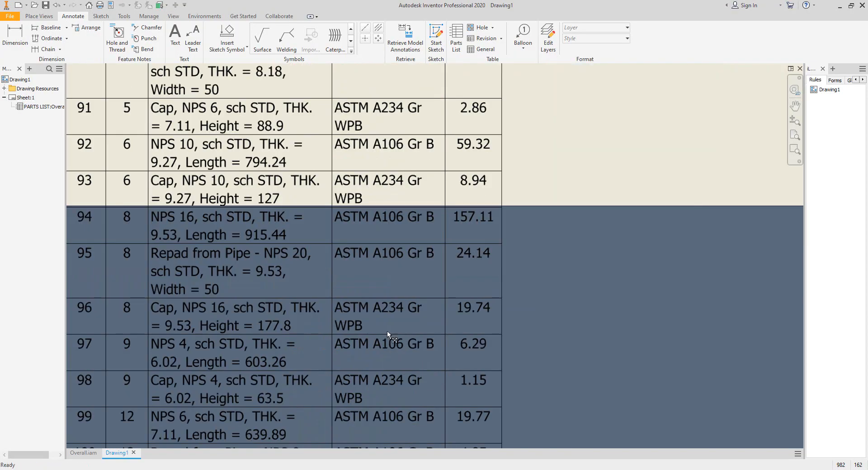
{"action": "scroll", "coordinate": [392, 312], "scroll_direction": "down", "scroll_amount": 3}
- Reopen the parts list editor and set the STATUS column width to 100
{"action": "double_click", "coordinate": [391, 220]}
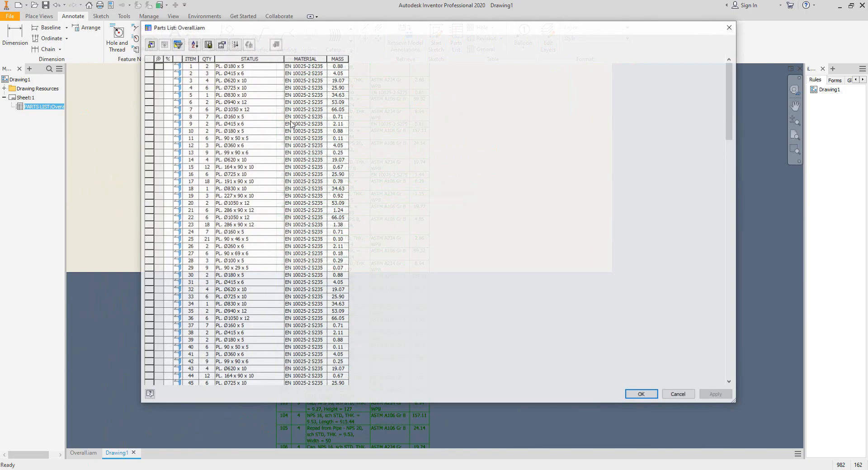
{"action": "right_click", "coordinate": [261, 59]}
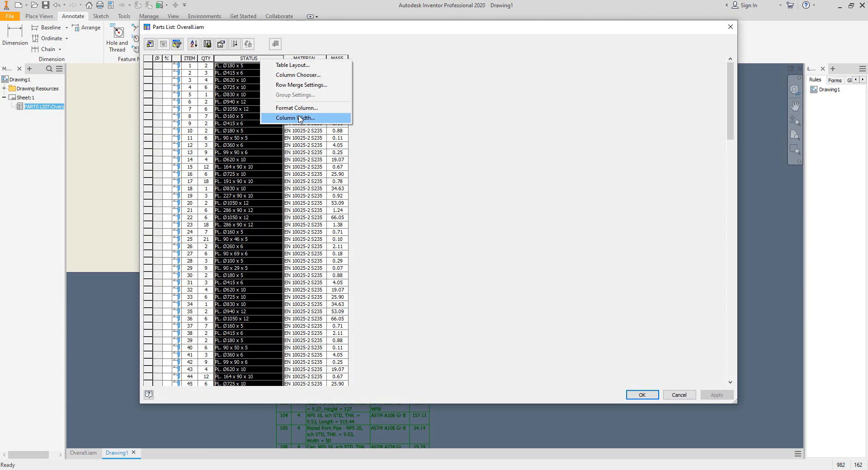
{"action": "left_click", "coordinate": [298, 119]}
{"action": "type", "text": "100"}
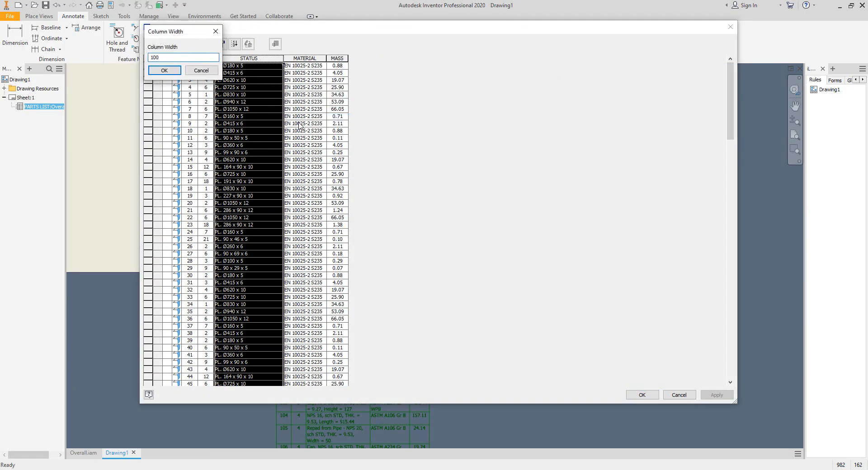
{"action": "left_click", "coordinate": [164, 70]}
- Set the MATERIAL column width to 55
{"action": "right_click", "coordinate": [339, 59]}
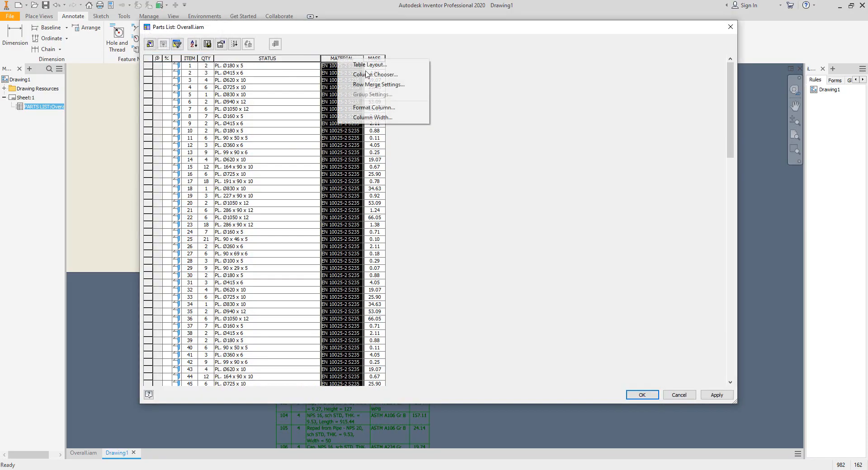
{"action": "left_click", "coordinate": [384, 119]}
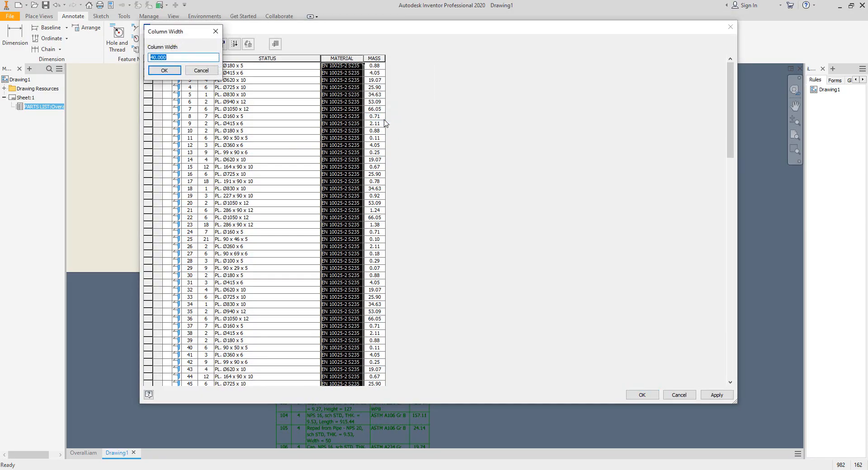
{"action": "type", "text": "55"}
{"action": "key", "text": "Return"}
- Set the STATUS column width to 120 so the long pipe descriptions fit
{"action": "scroll", "coordinate": [374, 207], "scroll_direction": "down", "scroll_amount": 7}
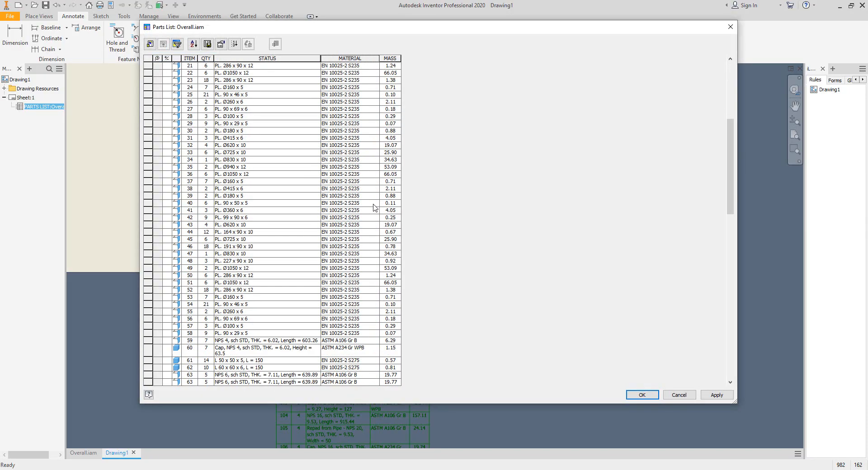
{"action": "scroll", "coordinate": [375, 208], "scroll_direction": "down", "scroll_amount": 7}
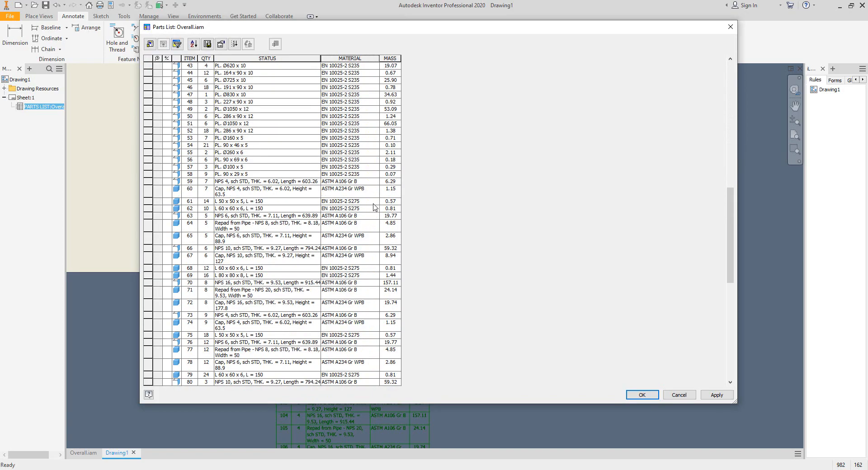
{"action": "left_click", "coordinate": [285, 58]}
{"action": "right_click", "coordinate": [284, 59]}
{"action": "left_click", "coordinate": [314, 118]}
{"action": "type", "text": "1"}
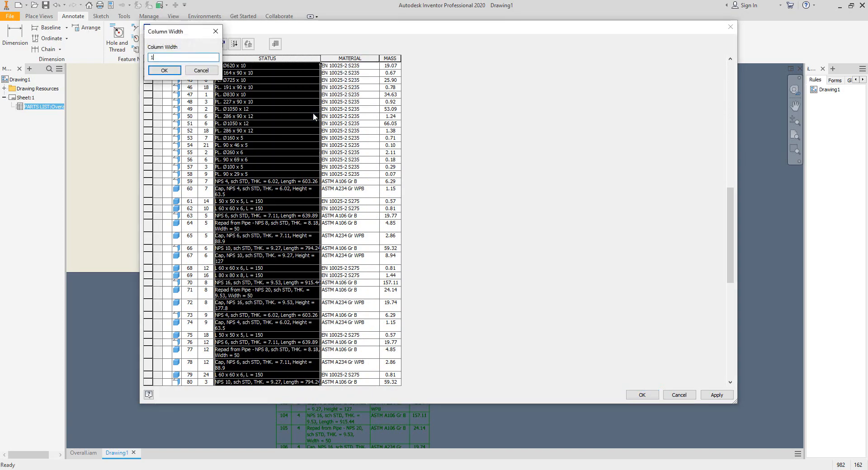
{"action": "type", "text": "20"}
{"action": "key", "text": "Return"}
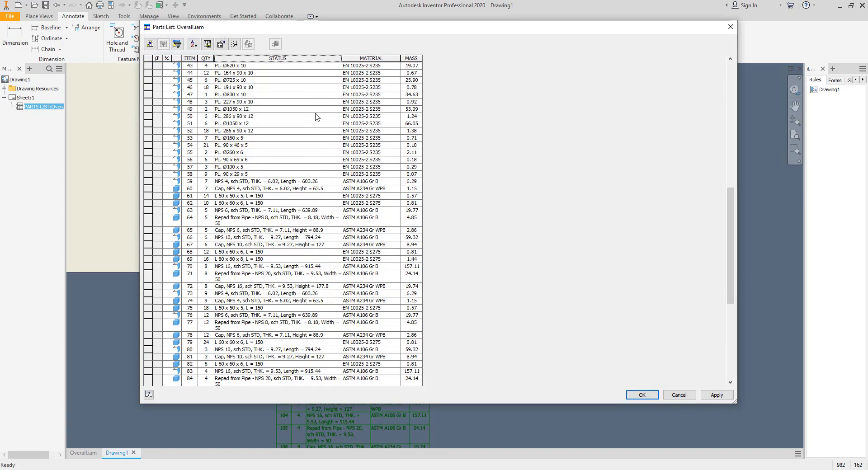
- Apply and close the parts list editor, then review the resized parts list on the sheet
{"action": "left_click", "coordinate": [715, 395]}
{"action": "left_click", "coordinate": [642, 394]}
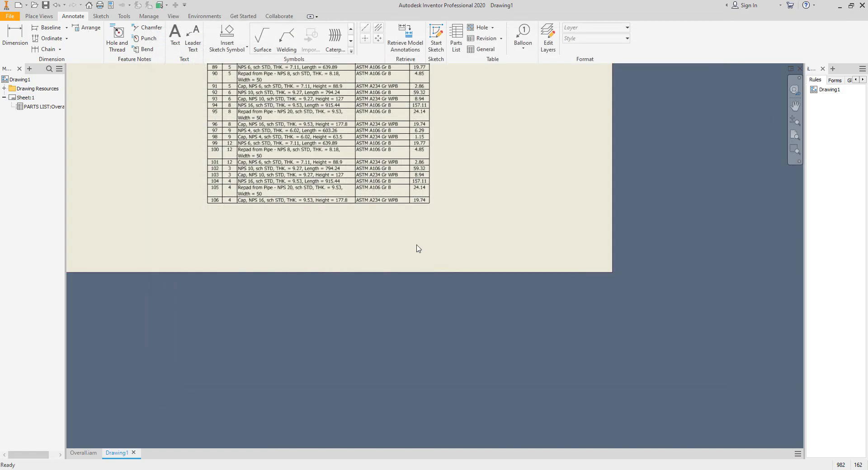
{"action": "scroll", "coordinate": [418, 248], "scroll_direction": "down", "scroll_amount": 4}
{"action": "scroll", "coordinate": [365, 130], "scroll_direction": "up", "scroll_amount": 10}
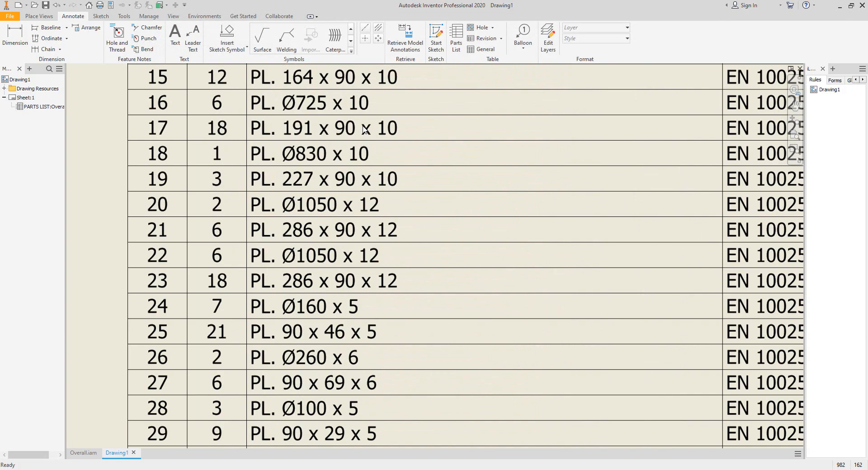
{"action": "scroll", "coordinate": [365, 130], "scroll_direction": "down", "scroll_amount": 6}
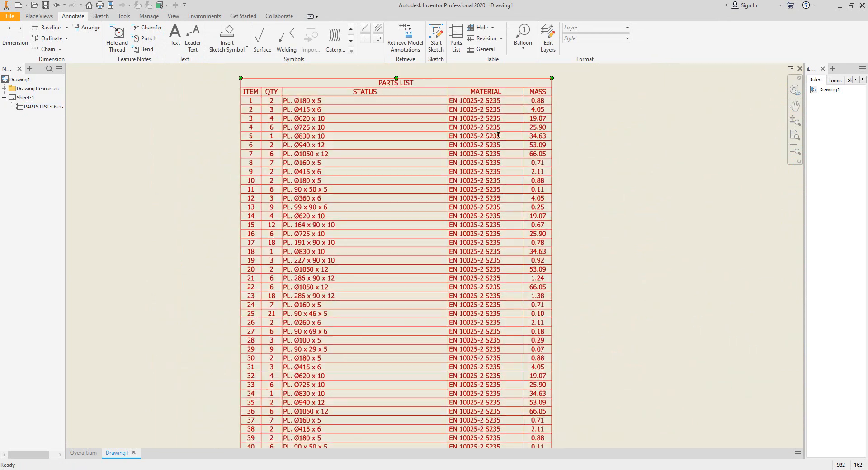
{"action": "scroll", "coordinate": [320, 210], "scroll_direction": "up", "scroll_amount": 4}
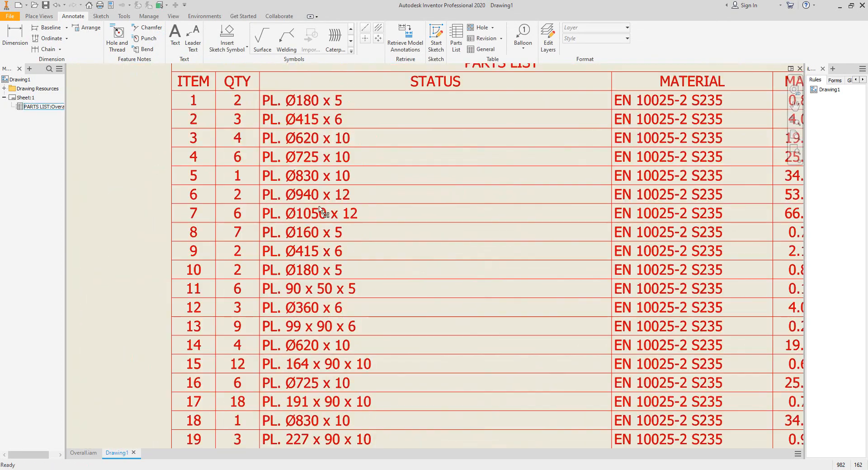
{"action": "middle_click_drag", "start_coordinate": [319, 207], "coordinate": [311, 249]}
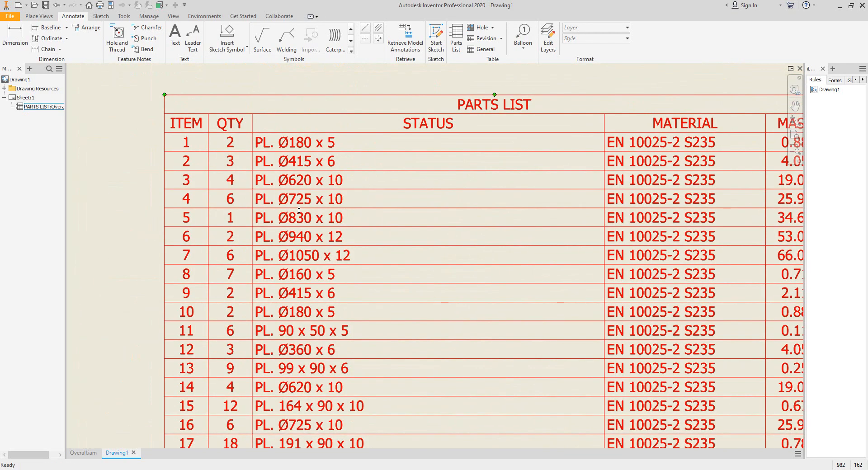
{"action": "middle_click_drag", "start_coordinate": [299, 210], "coordinate": [310, 197]}
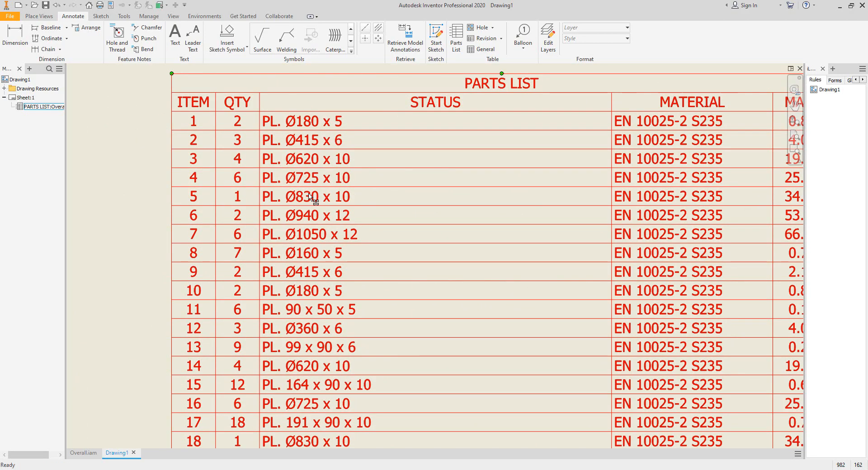
{"action": "scroll", "coordinate": [310, 198], "scroll_direction": "down", "scroll_amount": 3}
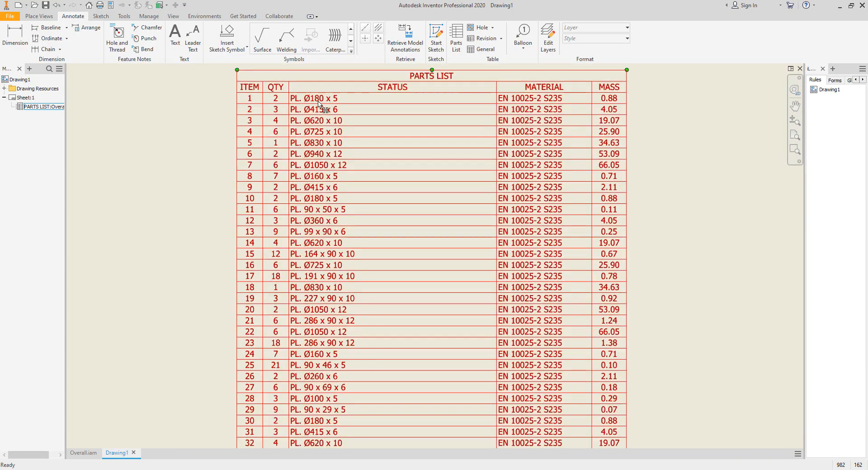
{"action": "scroll", "coordinate": [278, 159], "scroll_direction": "up", "scroll_amount": 3}
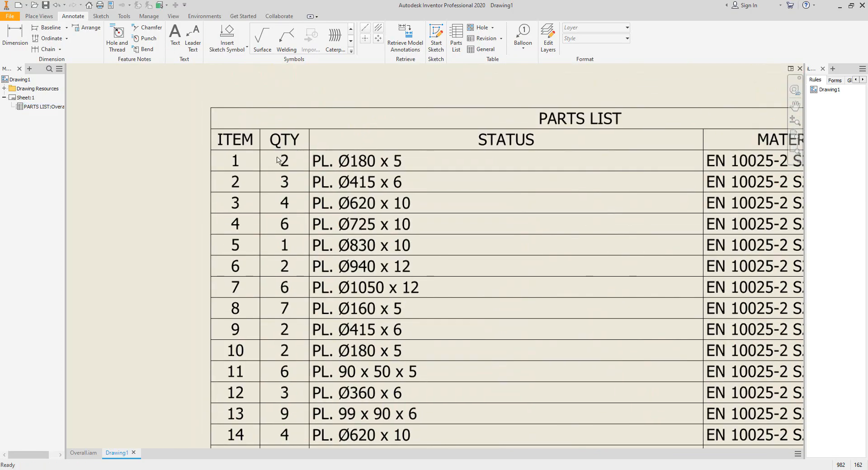
- Try to merge similar parts list rows using STATUS, MATERIAL and MASS as the merge keys
{"action": "left_click", "coordinate": [349, 173]}
{"action": "double_click", "coordinate": [349, 173]}
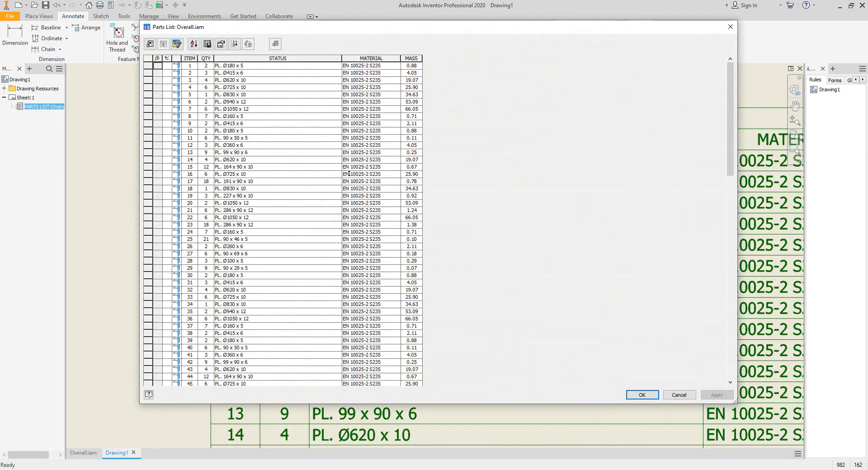
{"action": "left_click", "coordinate": [268, 58]}
{"action": "right_click", "coordinate": [270, 59]}
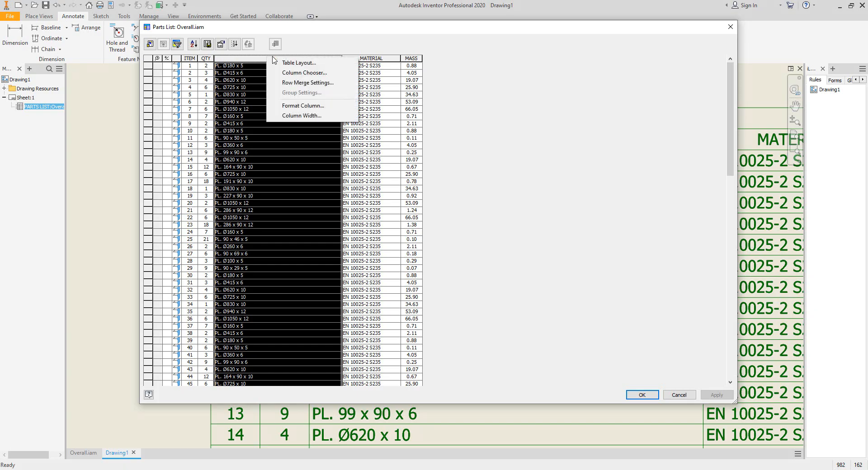
{"action": "left_click", "coordinate": [310, 83]}
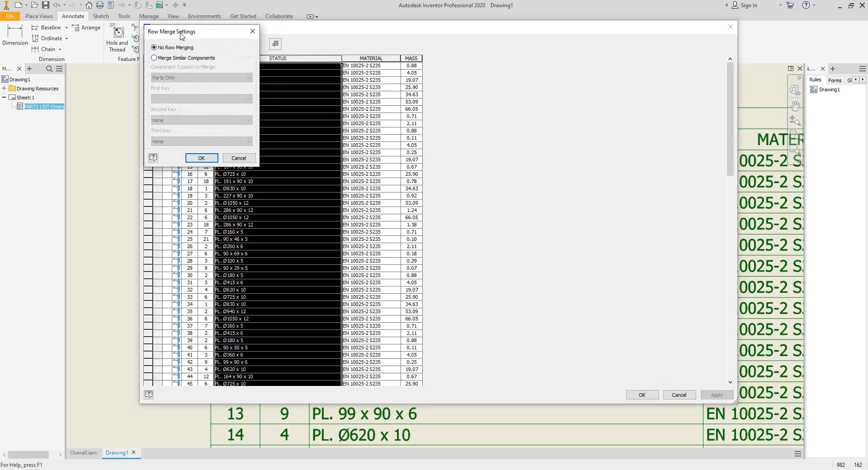
{"action": "left_click_drag", "start_coordinate": [181, 34], "coordinate": [459, 72]}
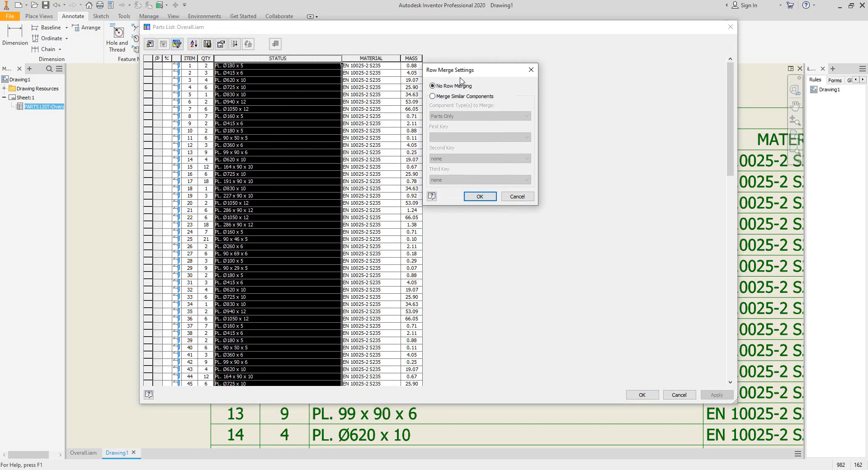
{"action": "left_click", "coordinate": [448, 99]}
{"action": "left_click_drag", "start_coordinate": [465, 77], "coordinate": [526, 76]}
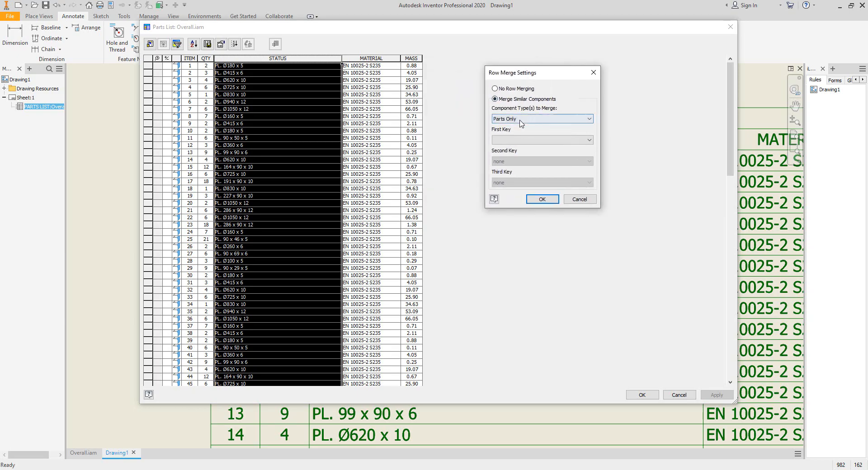
{"action": "left_click", "coordinate": [521, 140]}
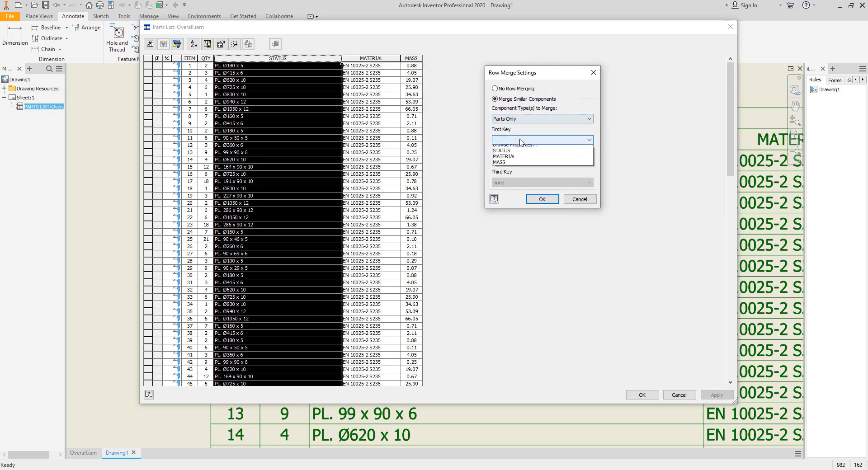
{"action": "left_click", "coordinate": [514, 154]}
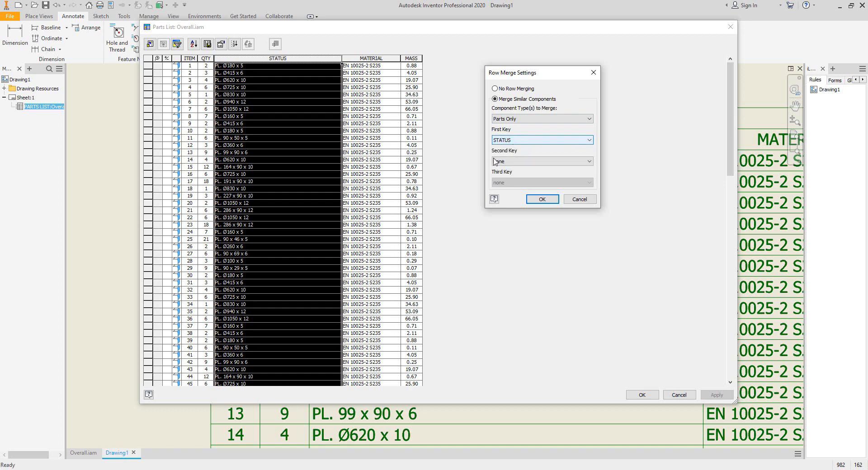
{"action": "left_click", "coordinate": [541, 163]}
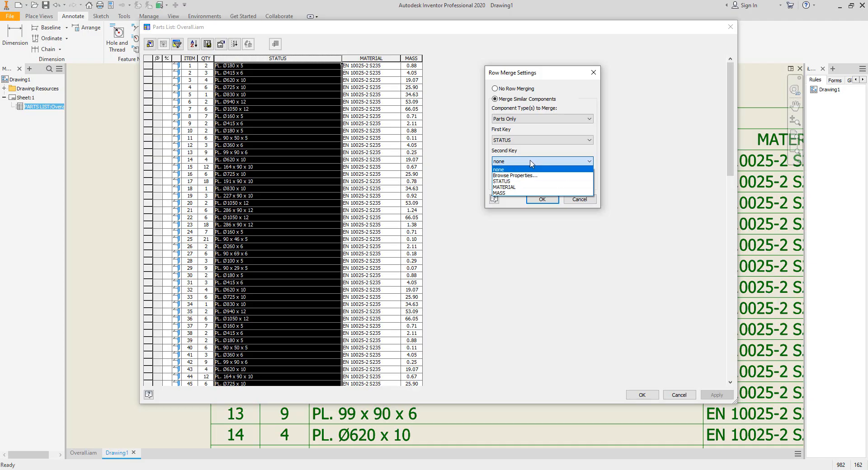
{"action": "left_click", "coordinate": [520, 190]}
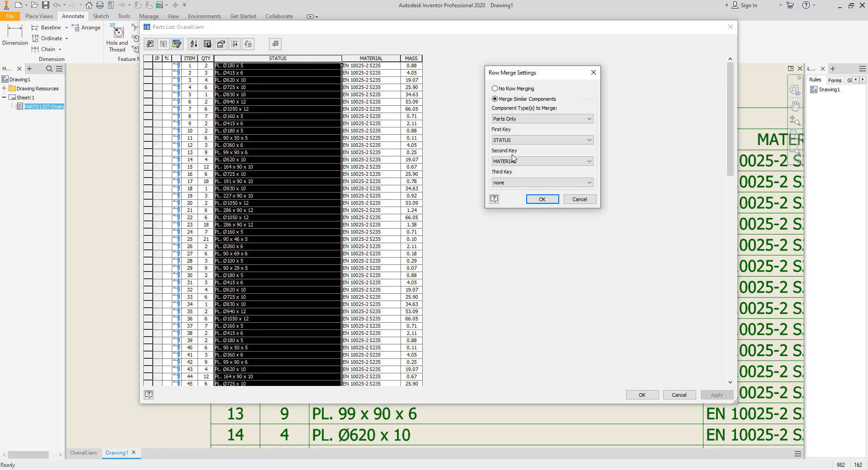
{"action": "left_click", "coordinate": [529, 183]}
{"action": "left_click", "coordinate": [524, 214]}
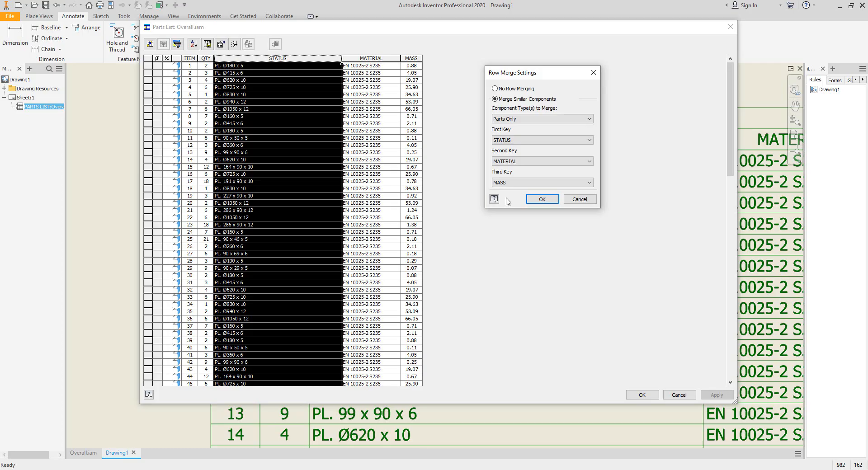
{"action": "left_click", "coordinate": [542, 199]}
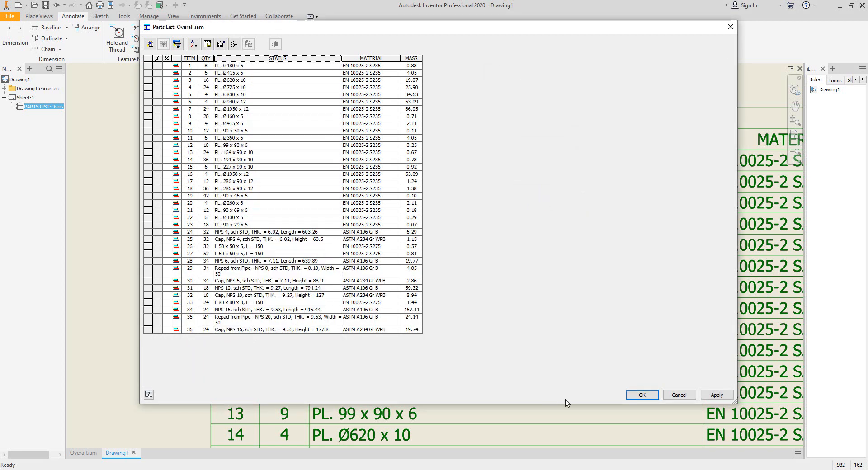
{"action": "left_click", "coordinate": [642, 395]}
- Reopen the parts list editor and merge similar parts rows using STATUS and MATERIAL as keys
{"action": "scroll", "coordinate": [393, 156], "scroll_direction": "down", "scroll_amount": 5}
{"action": "middle_click_drag", "start_coordinate": [388, 439], "coordinate": [393, 156]}
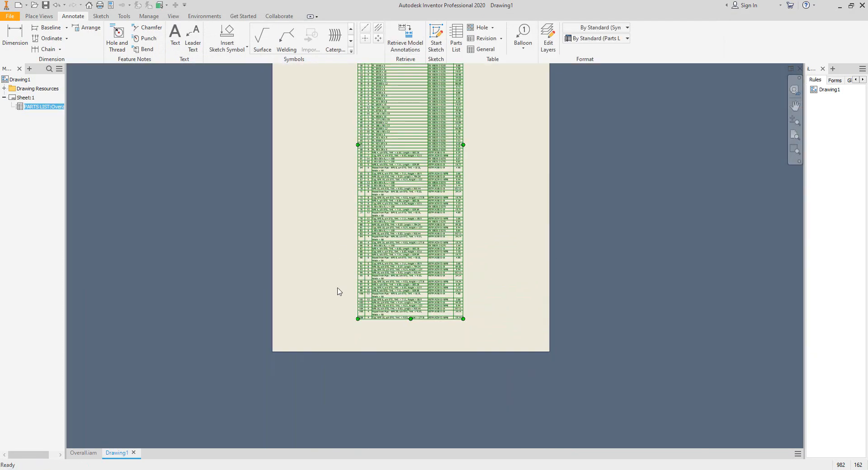
{"action": "scroll", "coordinate": [373, 318], "scroll_direction": "up", "scroll_amount": 6}
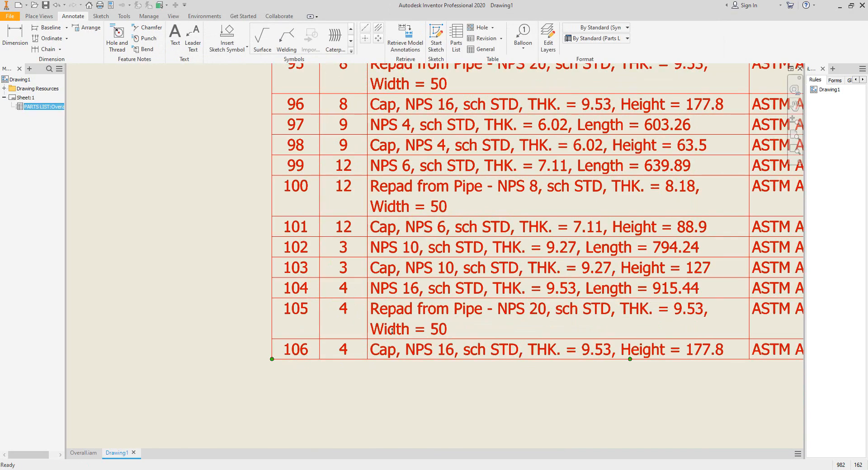
{"action": "double_click", "coordinate": [526, 216]}
{"action": "left_click", "coordinate": [286, 58]}
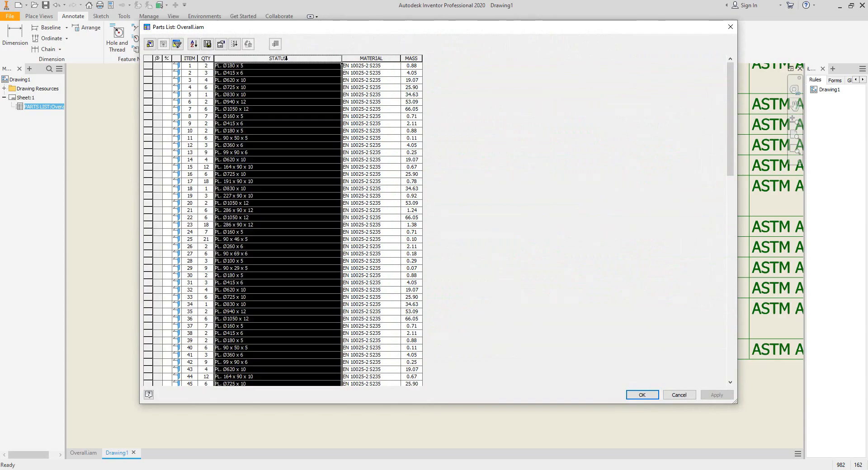
{"action": "right_click", "coordinate": [286, 59]}
{"action": "left_click", "coordinate": [310, 84]}
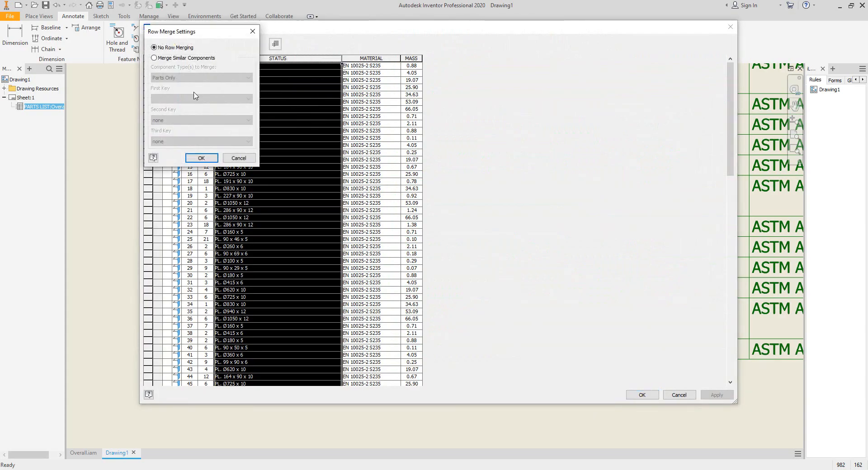
{"action": "left_click", "coordinate": [179, 58]}
{"action": "left_click", "coordinate": [181, 99]}
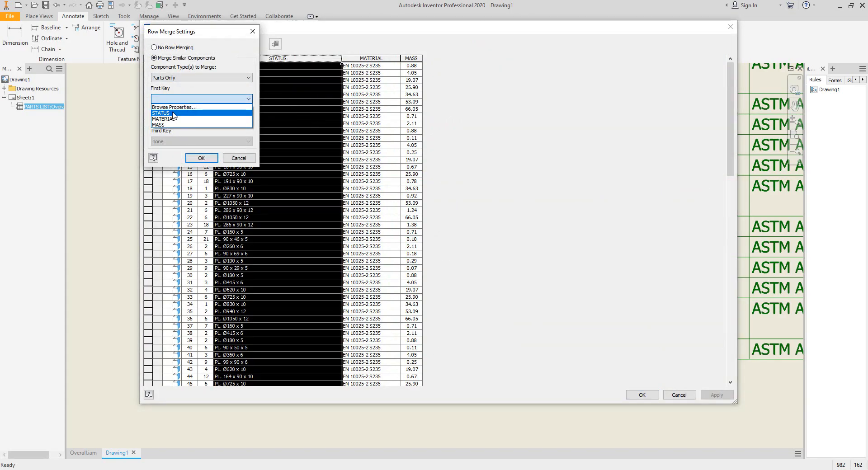
{"action": "left_click", "coordinate": [174, 113]}
{"action": "left_click", "coordinate": [177, 119]}
{"action": "left_click", "coordinate": [173, 143]}
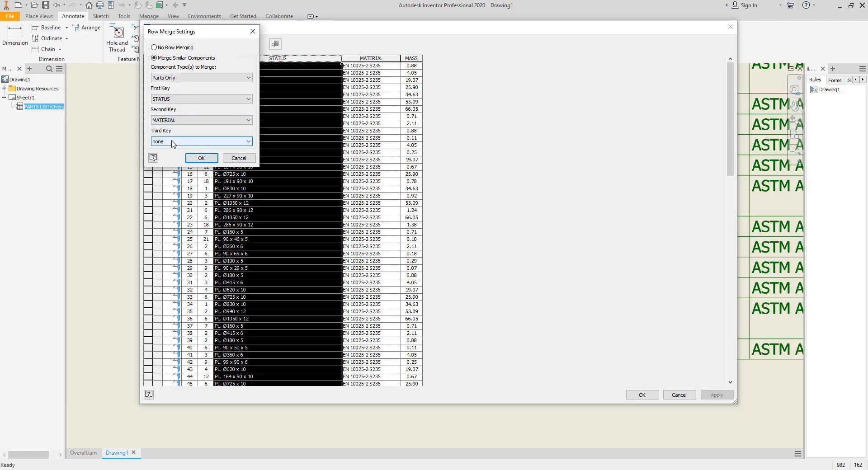
{"action": "left_click", "coordinate": [172, 142]}
{"action": "left_click", "coordinate": [172, 149]}
{"action": "left_click", "coordinate": [201, 158]}
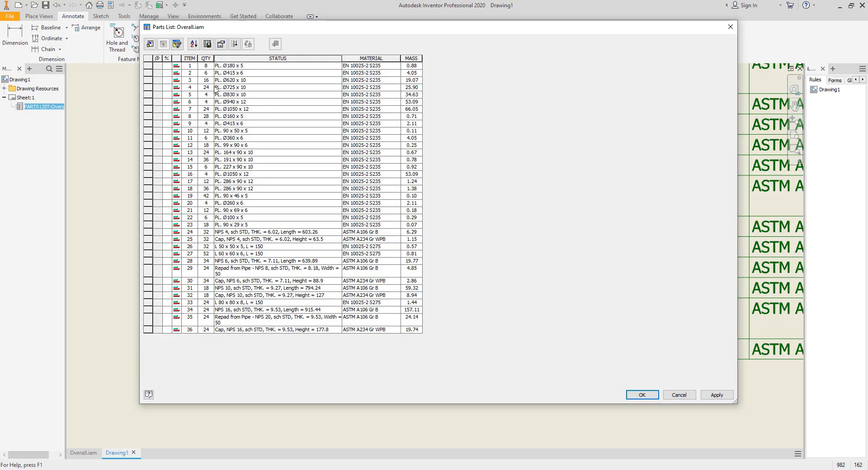
{"action": "left_click_drag", "start_coordinate": [212, 65], "coordinate": [212, 337]}
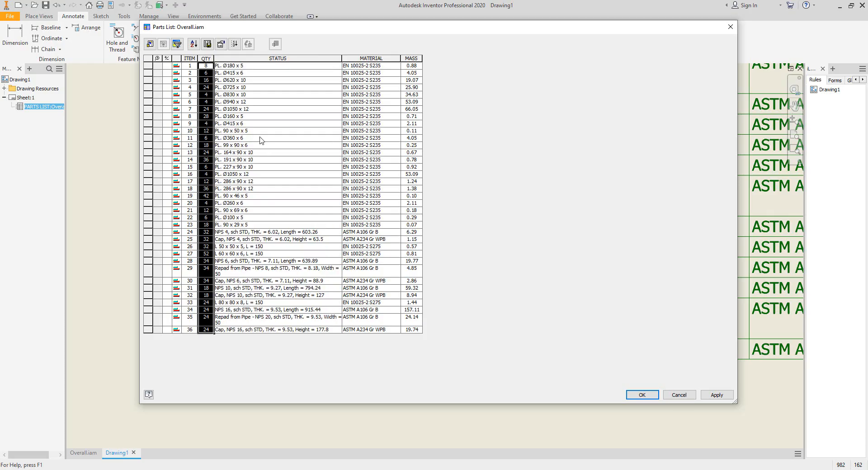
{"action": "left_click", "coordinate": [635, 397]}
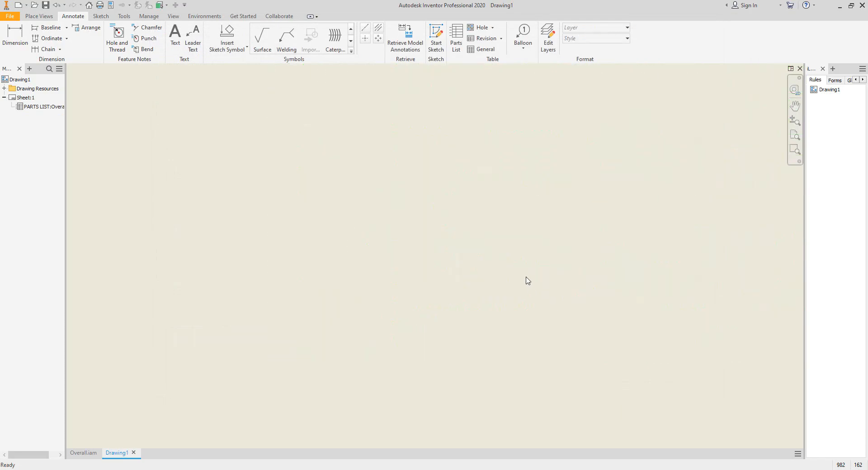
- Open the parts list editor and add a new custom property column named Length through the column chooser
{"action": "scroll", "coordinate": [525, 276], "scroll_direction": "down", "scroll_amount": 6}
{"action": "middle_click_drag", "start_coordinate": [544, 136], "coordinate": [511, 196]}
{"action": "scroll", "coordinate": [512, 196], "scroll_direction": "up", "scroll_amount": 5}
{"action": "scroll", "coordinate": [471, 286], "scroll_direction": "up", "scroll_amount": 5}
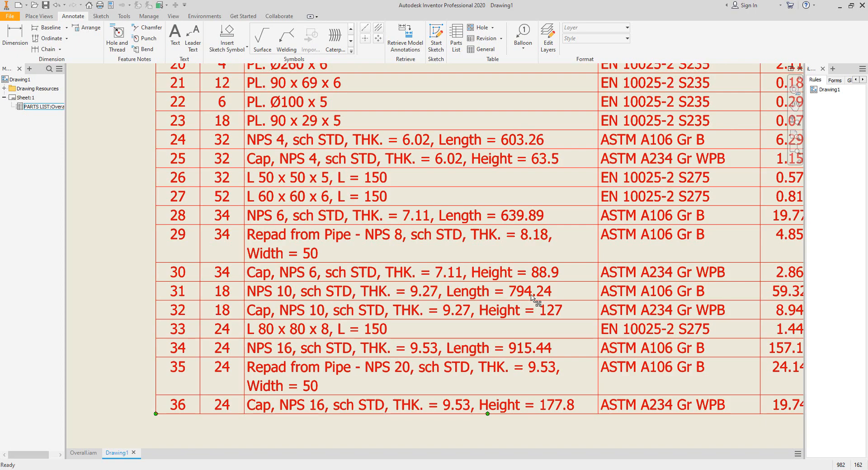
{"action": "double_click", "coordinate": [550, 290]}
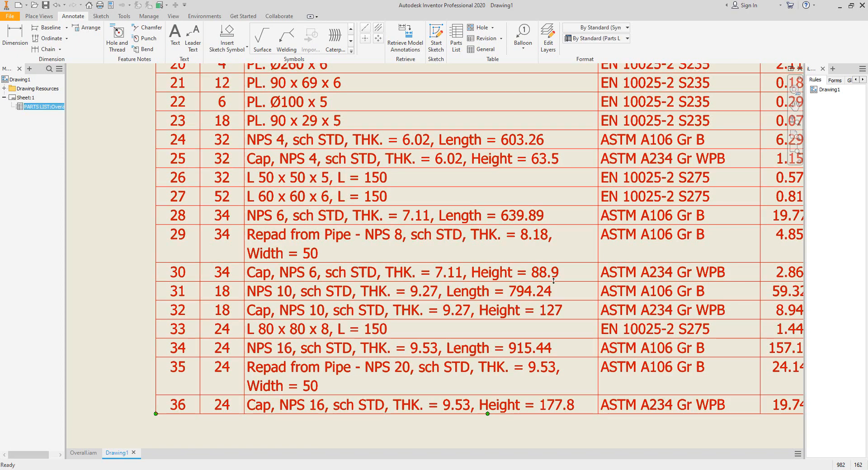
{"action": "left_click", "coordinate": [150, 44]}
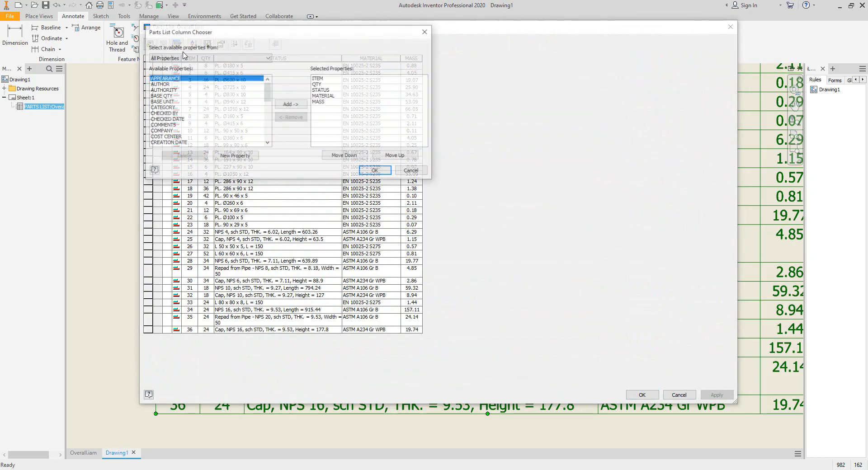
{"action": "left_click", "coordinate": [239, 157]}
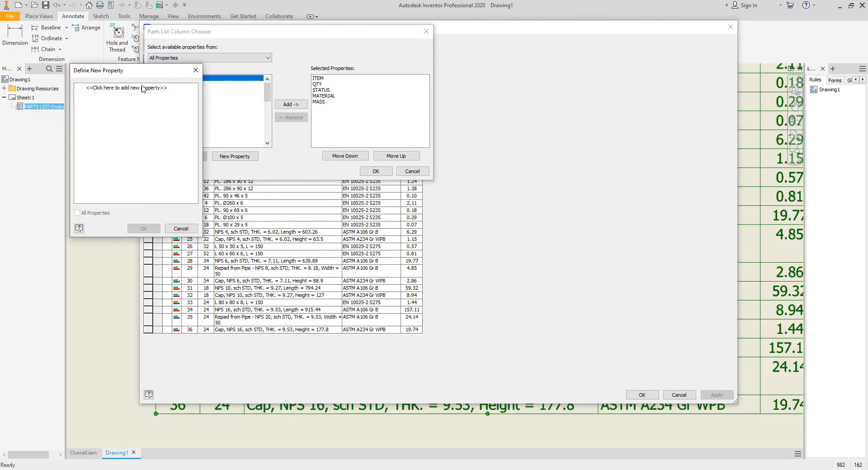
{"action": "left_click", "coordinate": [302, 105]}
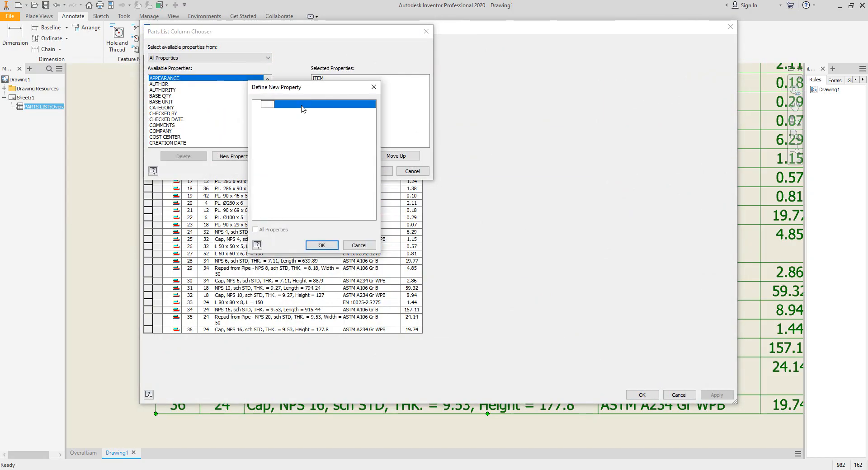
{"action": "type", "text": "Length"}
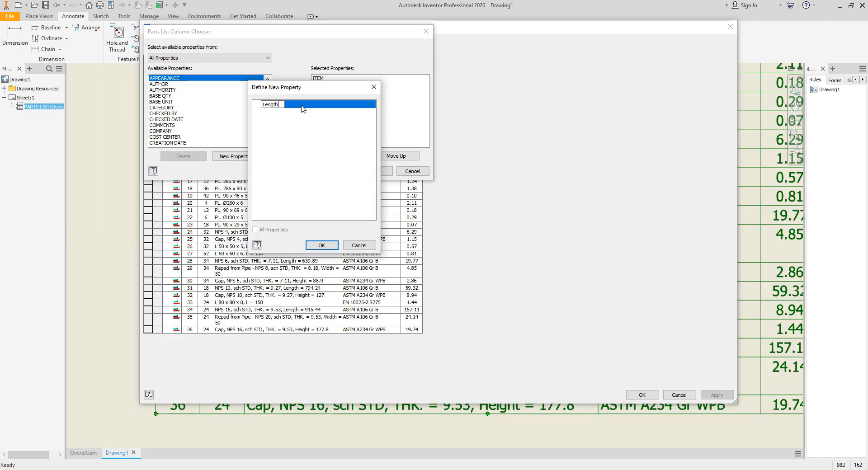
{"action": "left_click", "coordinate": [322, 245]}
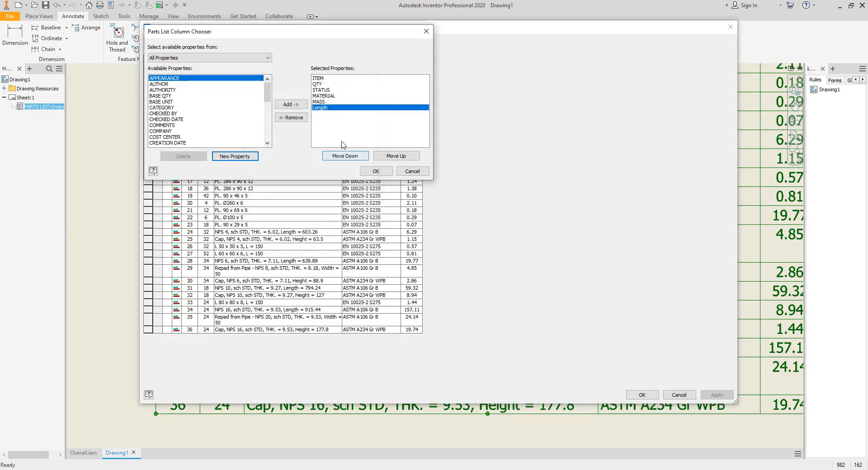
- Move the Length column up so it follows QTY, and confirm the column selection
{"action": "left_click", "coordinate": [397, 158]}
{"action": "left_click", "coordinate": [396, 156]}
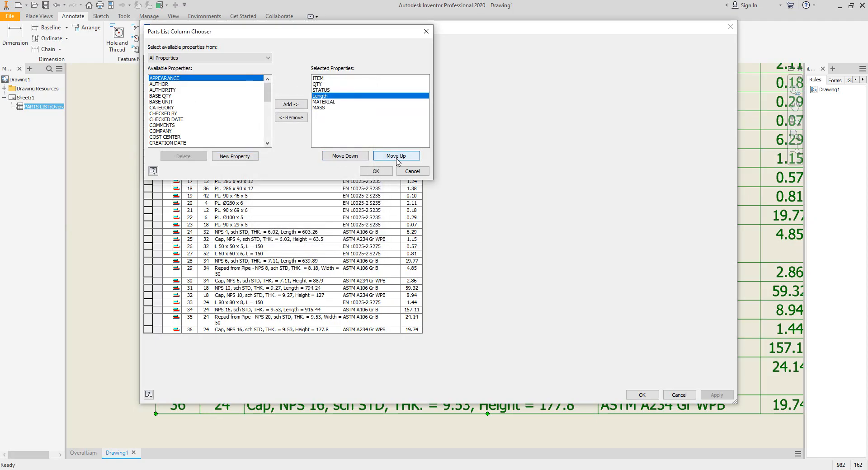
{"action": "left_click", "coordinate": [396, 156]}
{"action": "left_click", "coordinate": [375, 171]}
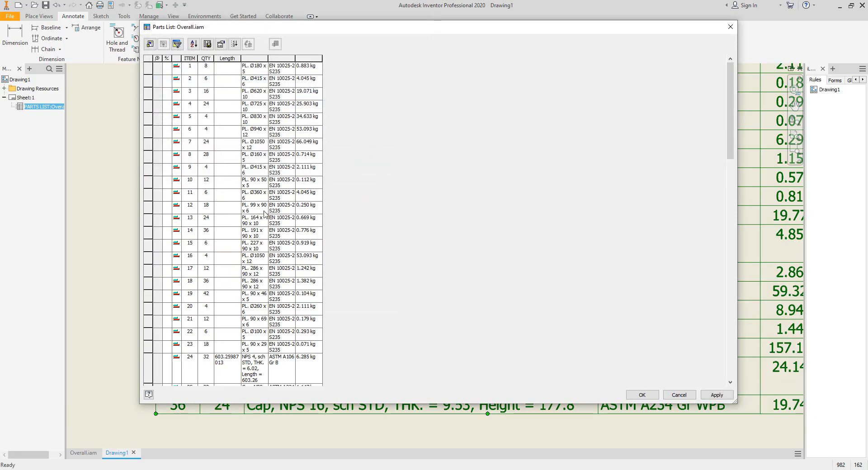
- Adjust the width of the new Length column
{"action": "left_click", "coordinate": [227, 58]}
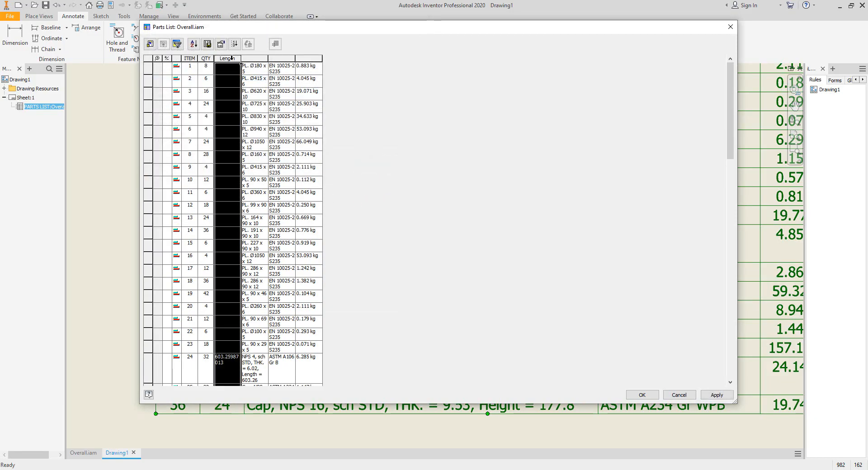
{"action": "right_click", "coordinate": [228, 59]}
{"action": "left_click", "coordinate": [253, 117]}
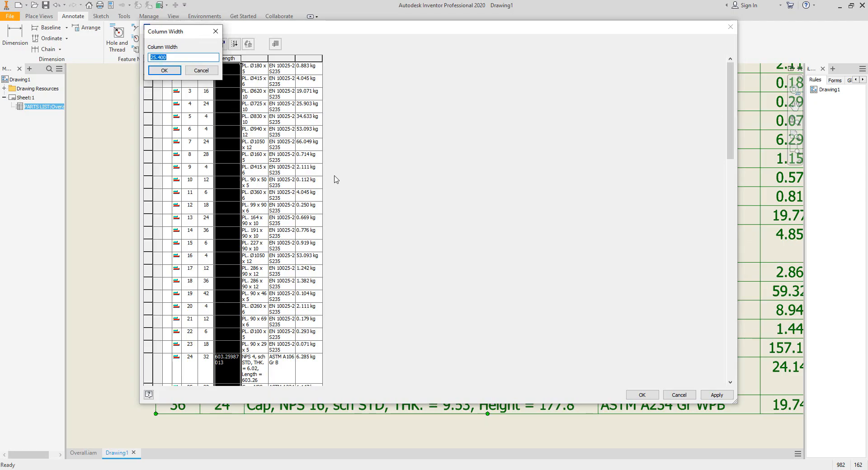
{"action": "type", "text": "2"}
{"action": "key", "text": "Return"}
- Set the STATUS column width to 120
{"action": "left_click", "coordinate": [255, 59]}
{"action": "right_click", "coordinate": [258, 58]}
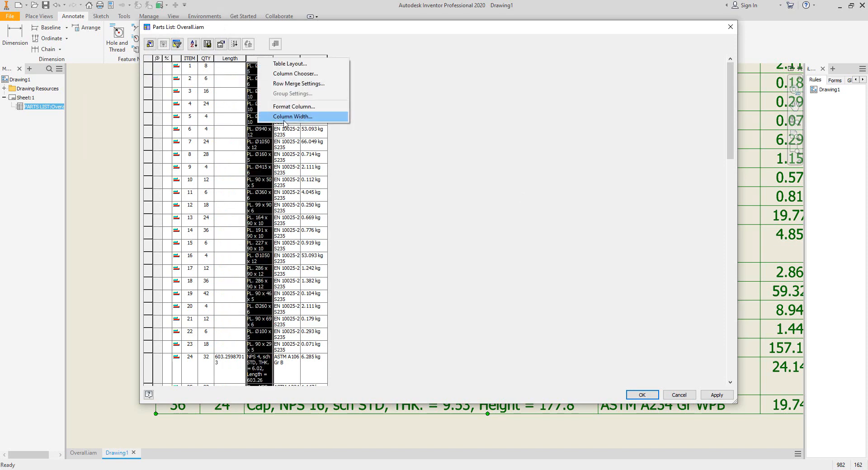
{"action": "left_click", "coordinate": [292, 116]}
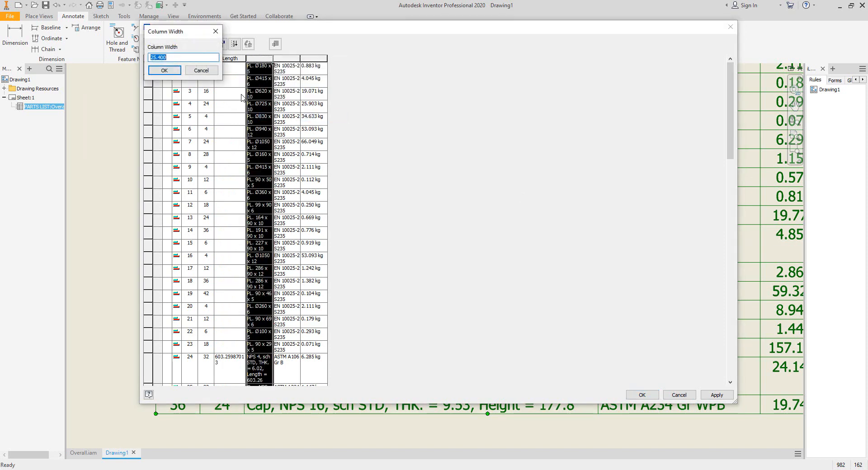
{"action": "type", "text": "120"}
{"action": "key", "text": "Return"}
- Set the MATERIAL column width to 55
{"action": "left_click", "coordinate": [388, 58]}
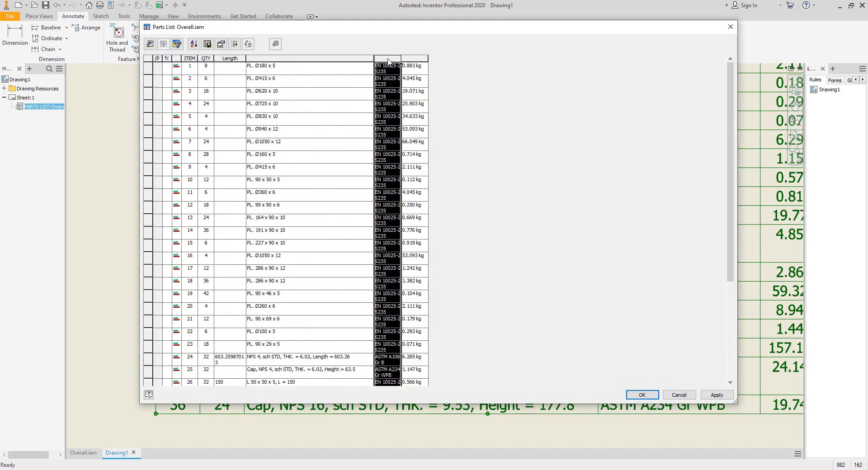
{"action": "right_click", "coordinate": [388, 59]}
{"action": "left_click", "coordinate": [423, 117]}
{"action": "type", "text": "55"}
{"action": "key", "text": "Return"}
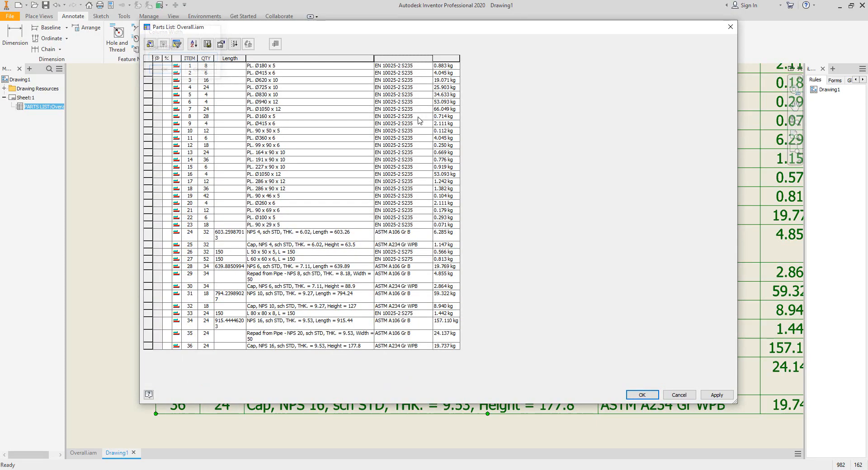
- Set the MASS column width to 30
{"action": "left_click", "coordinate": [450, 59]}
{"action": "right_click", "coordinate": [451, 59]}
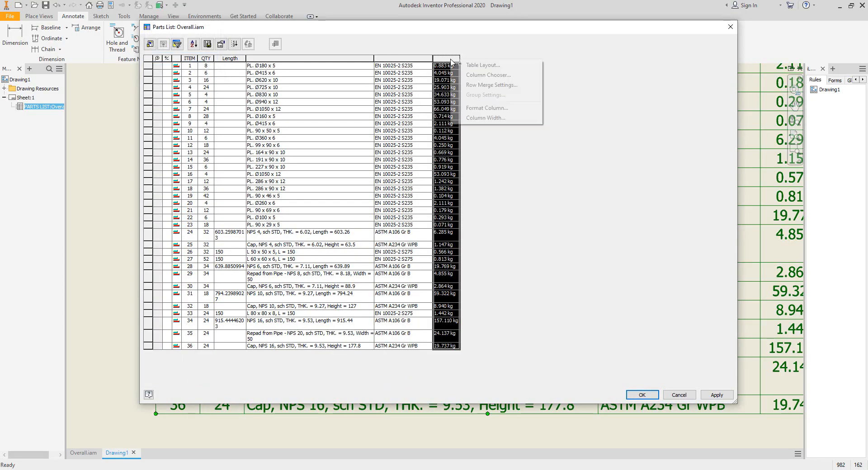
{"action": "left_click", "coordinate": [503, 119]}
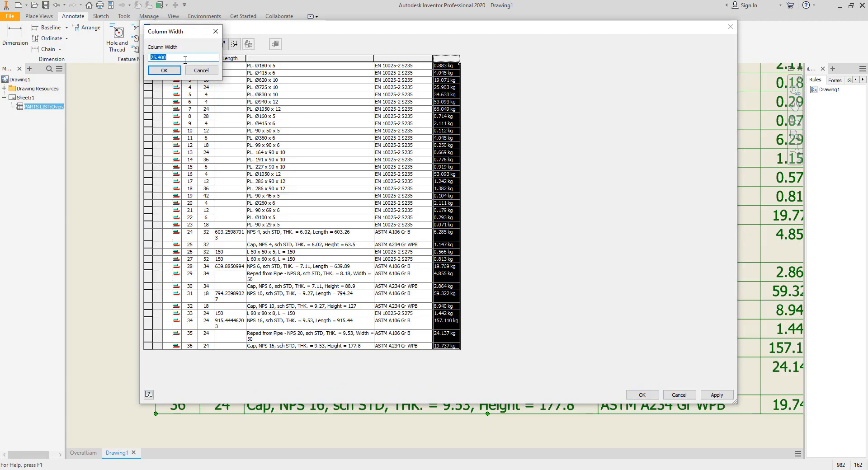
{"action": "type", "text": "30"}
{"action": "left_click", "coordinate": [164, 70]}
- Format the MASS column with units formatting and a period decimal marker, then apply the parts list changes
{"action": "left_click", "coordinate": [445, 58]}
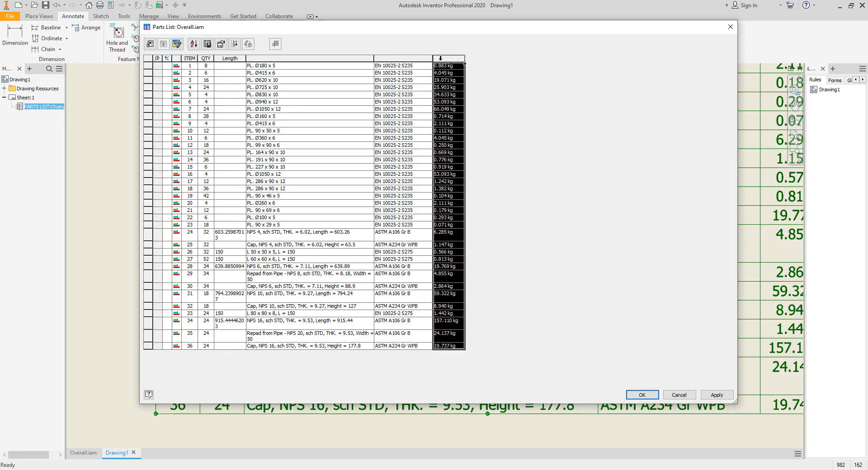
{"action": "right_click", "coordinate": [443, 59]}
{"action": "left_click", "coordinate": [479, 108]}
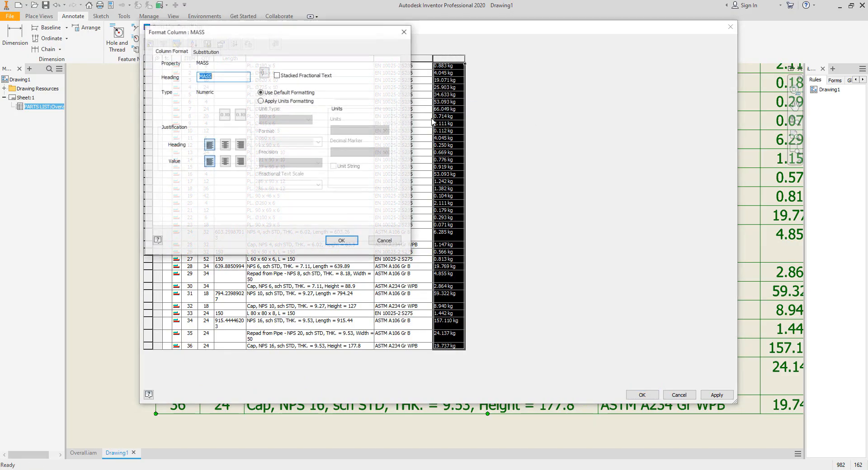
{"action": "left_click", "coordinate": [339, 166]}
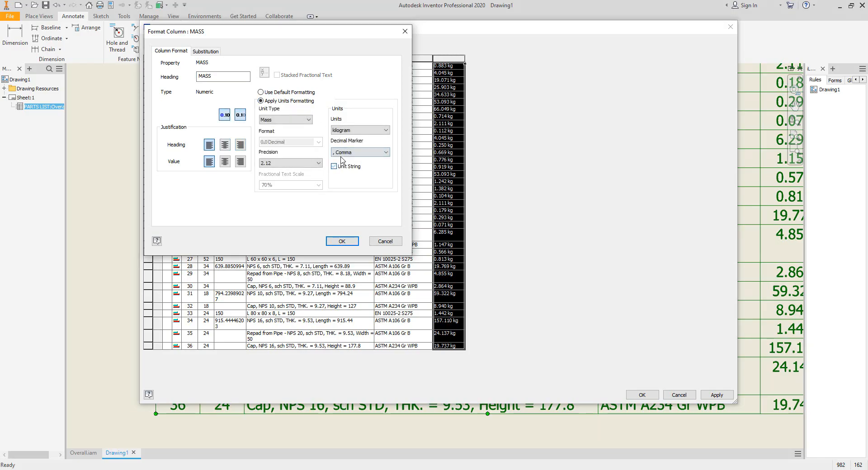
{"action": "left_click", "coordinate": [361, 152]}
{"action": "left_click", "coordinate": [357, 168]}
{"action": "left_click", "coordinate": [341, 241]}
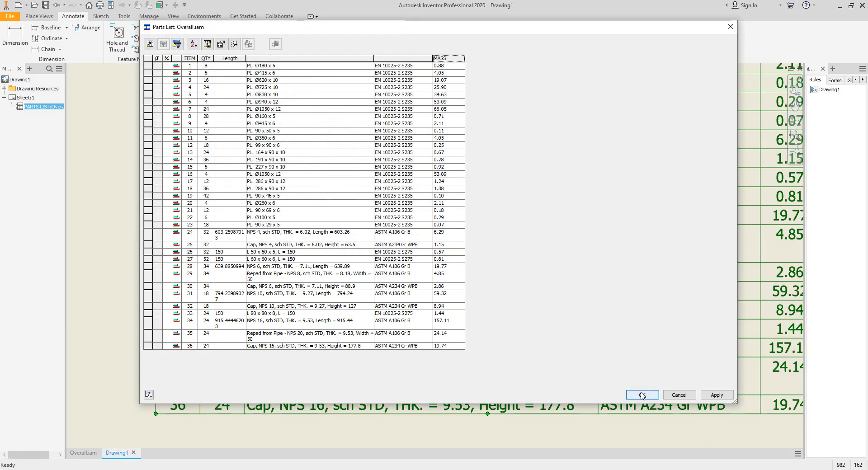
{"action": "left_click", "coordinate": [642, 394]}
- Review the updated parts list on the sheet, including the new Length column
{"action": "scroll", "coordinate": [446, 277], "scroll_direction": "down", "scroll_amount": 6}
{"action": "scroll", "coordinate": [445, 277], "scroll_direction": "up", "scroll_amount": 7}
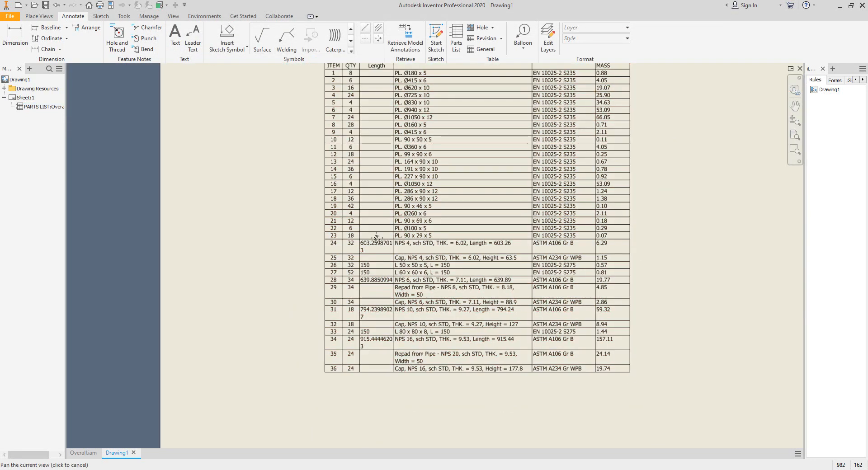
{"action": "mouse_move", "coordinate": [365, 161]}
{"action": "middle_mouse_down"}
{"action": "mouse_move", "coordinate": [341, 196]}
{"action": "mouse_move", "coordinate": [268, 211]}
{"action": "middle_mouse_up"}
{"action": "scroll", "coordinate": [340, 194], "scroll_direction": "up", "scroll_amount": 4}
{"action": "scroll", "coordinate": [268, 211], "scroll_direction": "down", "scroll_amount": 3}
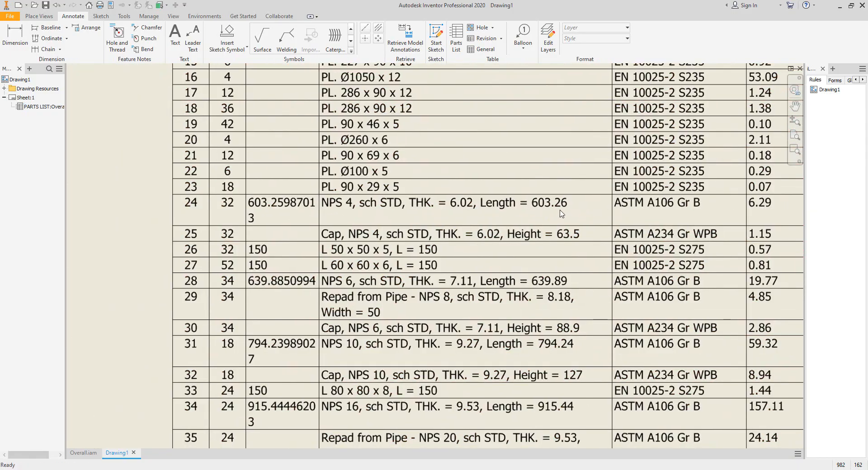
{"action": "scroll", "coordinate": [290, 213], "scroll_direction": "up", "scroll_amount": 4}
{"action": "scroll", "coordinate": [292, 212], "scroll_direction": "down", "scroll_amount": 3}
{"action": "middle_click_drag", "start_coordinate": [288, 180], "coordinate": [278, 130]}
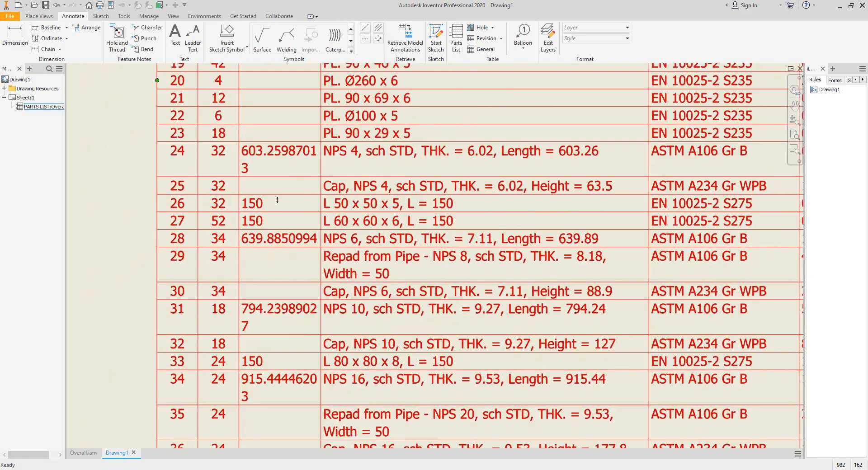
{"action": "middle_click_drag", "start_coordinate": [277, 199], "coordinate": [272, 166]}
{"action": "middle_click_drag", "start_coordinate": [356, 175], "coordinate": [369, 162]}
{"action": "scroll", "coordinate": [334, 142], "scroll_direction": "up", "scroll_amount": 3}
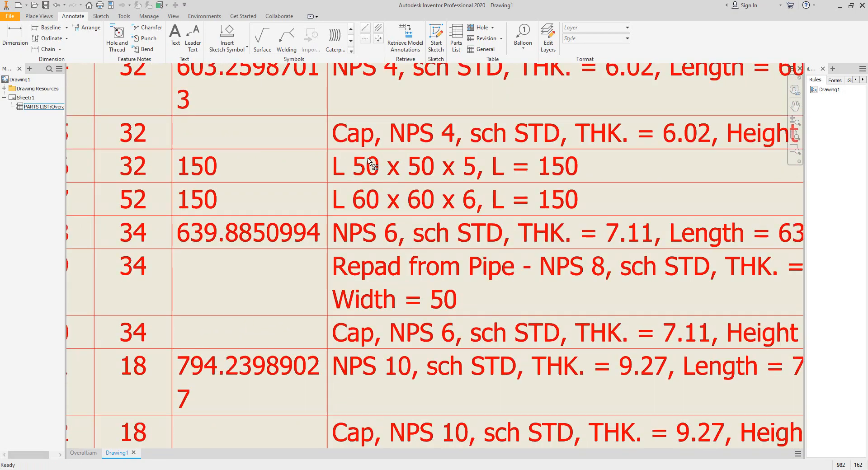
{"action": "scroll", "coordinate": [372, 181], "scroll_direction": "down", "scroll_amount": 3}
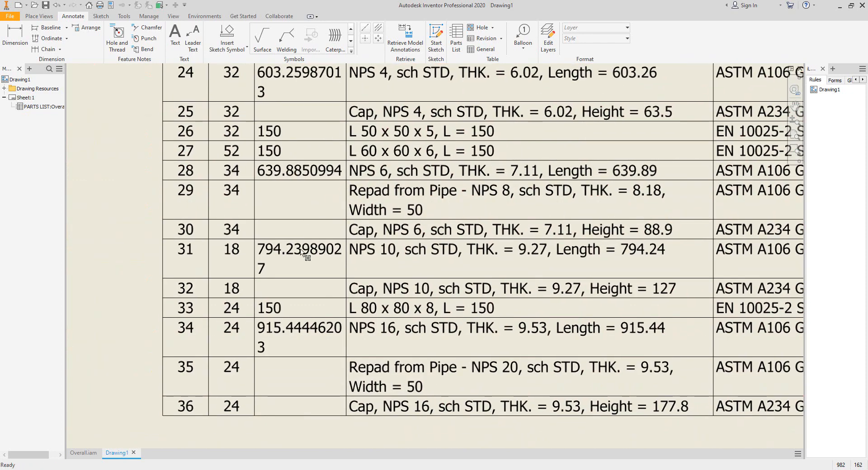
{"action": "scroll", "coordinate": [296, 277], "scroll_direction": "down", "scroll_amount": 2}
{"action": "left_click", "coordinate": [337, 302]}
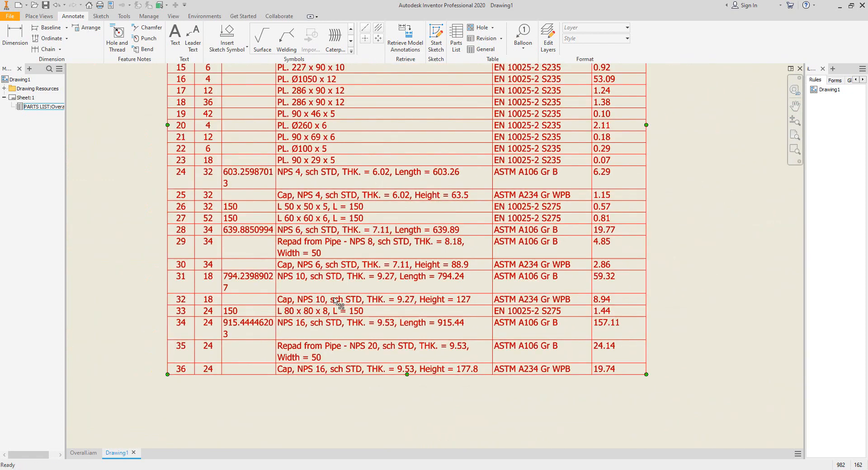
{"action": "scroll", "coordinate": [341, 302], "scroll_direction": "down", "scroll_amount": 4}
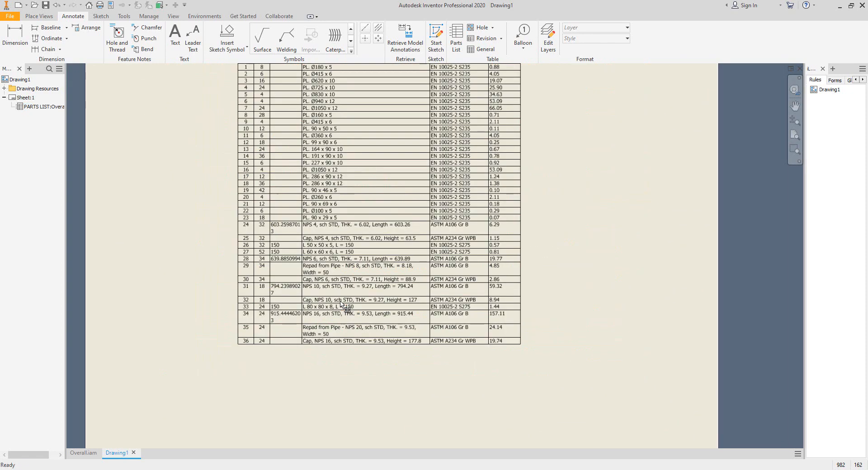
{"action": "middle_click_drag", "start_coordinate": [366, 291], "coordinate": [380, 377]}
{"action": "scroll", "coordinate": [389, 374], "scroll_direction": "up", "scroll_amount": 4}
{"action": "mouse_move", "coordinate": [382, 264]}
{"action": "middle_mouse_down"}
{"action": "mouse_move", "coordinate": [384, 337]}
{"action": "mouse_move", "coordinate": [394, 249]}
{"action": "middle_mouse_up"}
{"action": "middle_click_drag", "start_coordinate": [387, 300], "coordinate": [382, 268]}
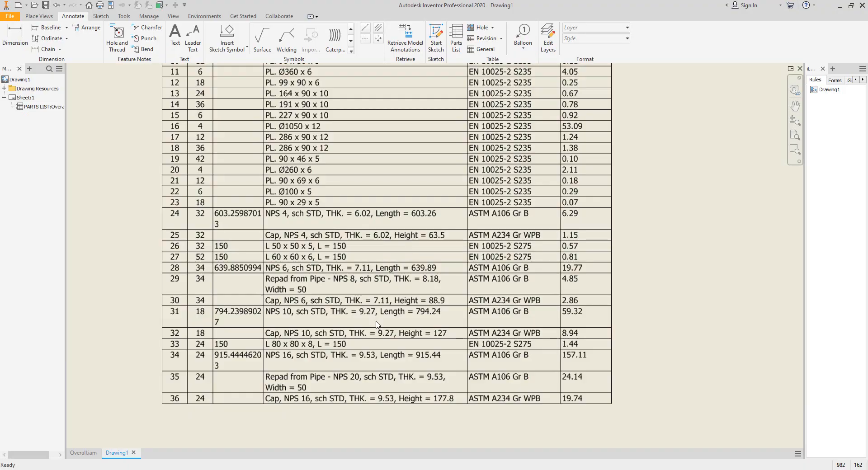
{"action": "scroll", "coordinate": [267, 257], "scroll_direction": "up", "scroll_amount": 5}
{"action": "middle_click_drag", "start_coordinate": [267, 257], "coordinate": [286, 266]}
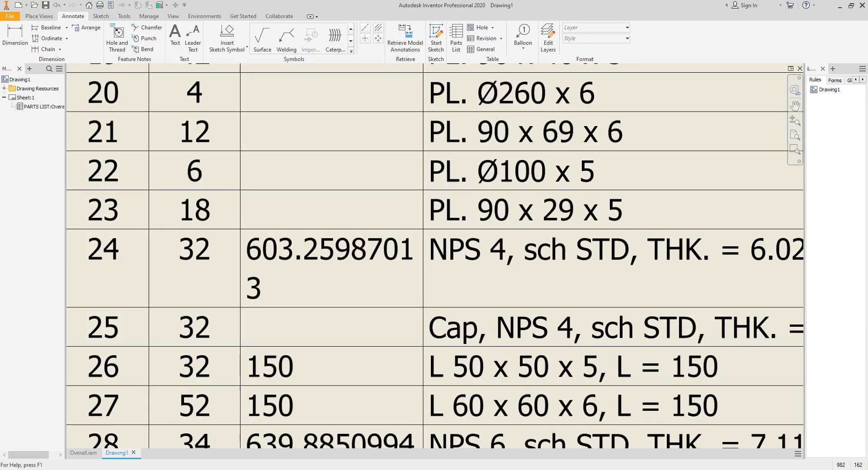
- Open the One Dimensional Nesting Calculator and enter a part length of 603 with quantity 32
{"action": "left_click", "coordinate": [468, 469]}
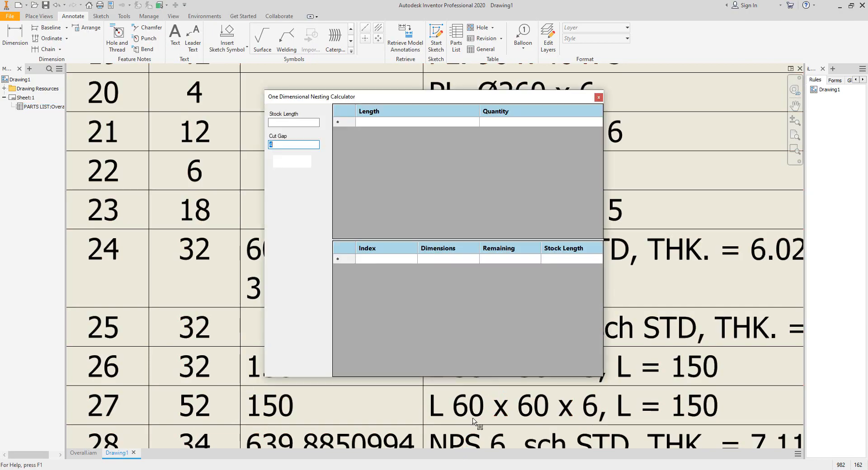
{"action": "left_click_drag", "start_coordinate": [430, 100], "coordinate": [544, 107]}
{"action": "left_click", "coordinate": [501, 130]}
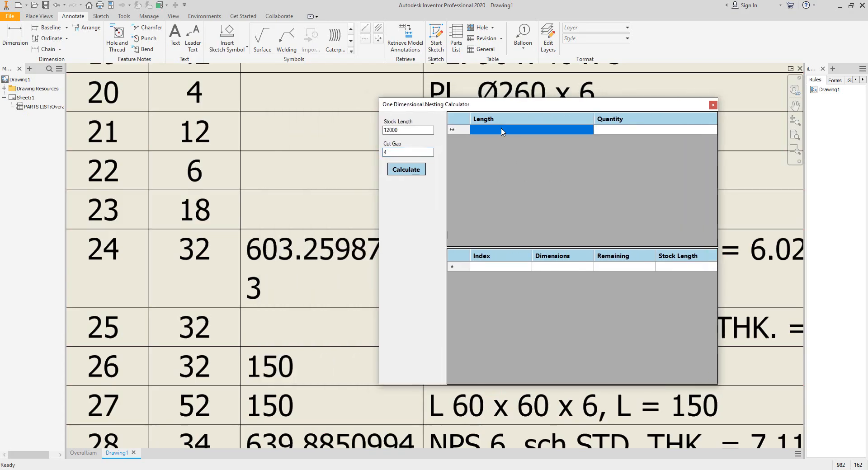
{"action": "left_click", "coordinate": [501, 130]}
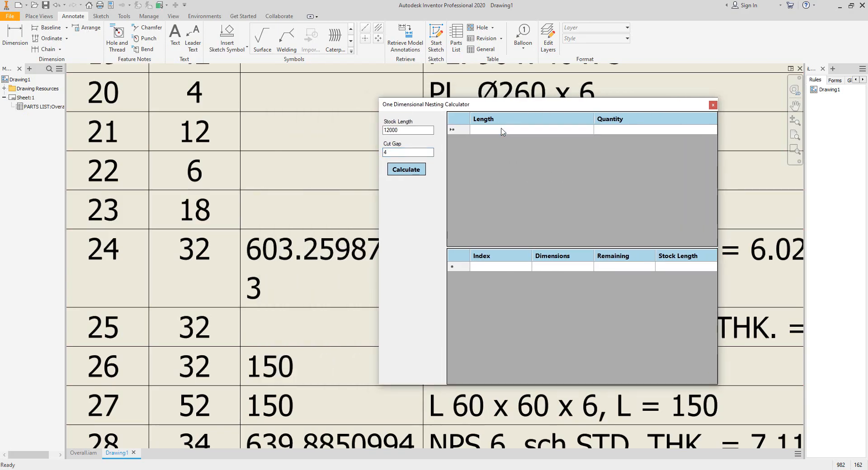
{"action": "type", "text": "603"}
{"action": "left_click", "coordinate": [603, 131]}
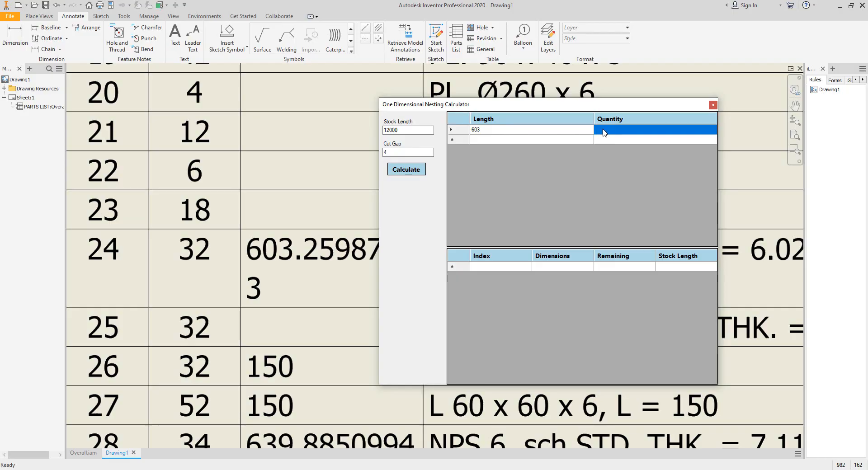
{"action": "type", "text": "32"}
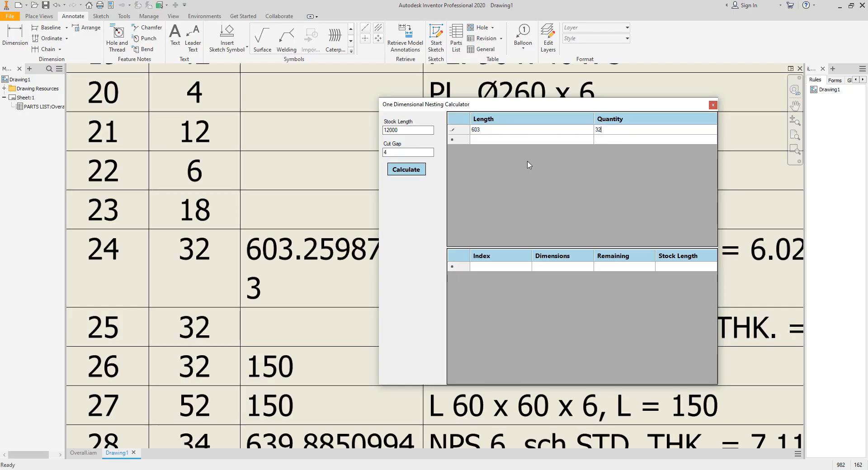
- Run the nesting calculation with a stock length of 12000 and a cut gap of 4
{"action": "left_click", "coordinate": [613, 143]}
{"action": "double_click", "coordinate": [415, 130]}
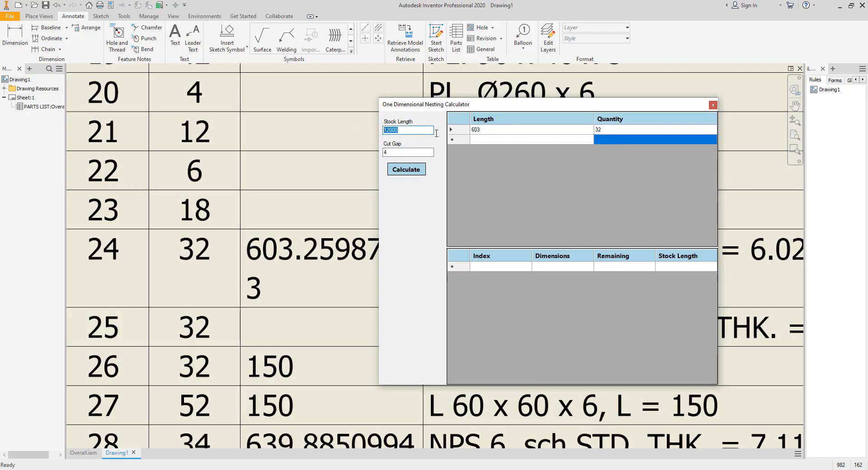
{"action": "double_click", "coordinate": [406, 130]}
{"action": "key", "text": "Tab"}
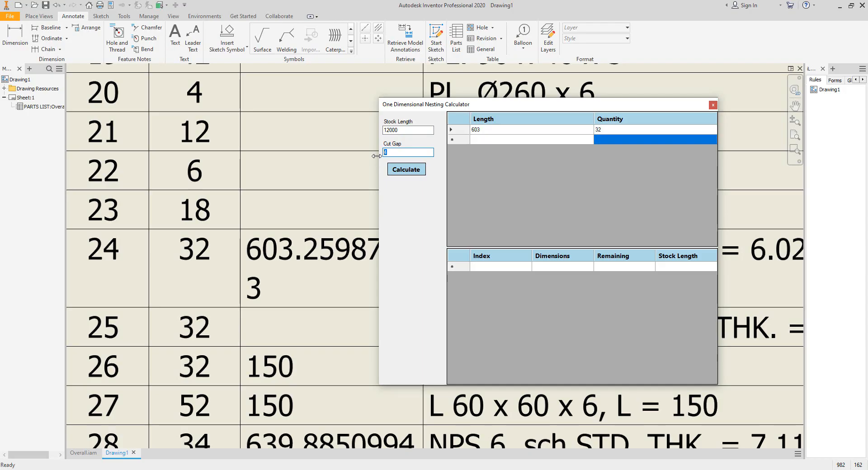
{"action": "left_click", "coordinate": [416, 175]}
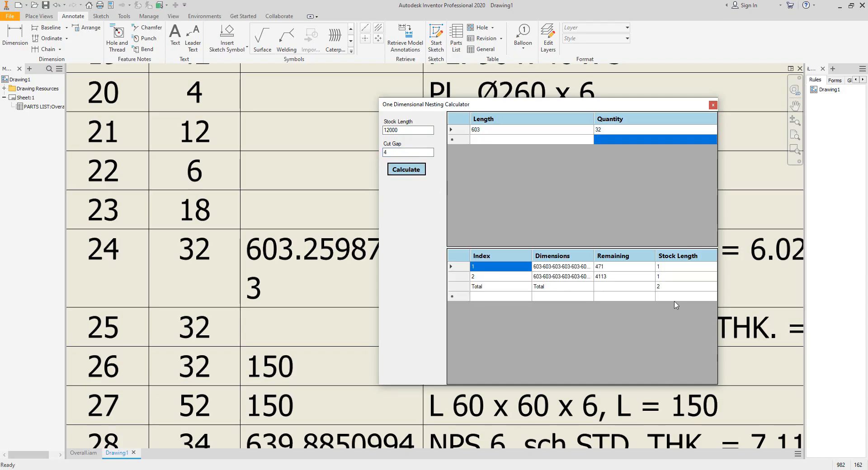
- Widen the Remaining results column and inspect the cut patterns listed for each stock length
{"action": "left_click_drag", "start_coordinate": [594, 256], "coordinate": [607, 256]}
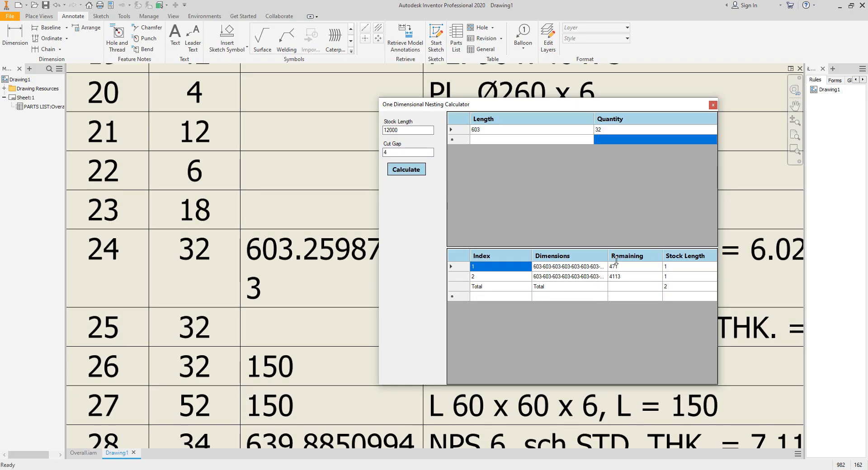
{"action": "left_click", "coordinate": [676, 289]}
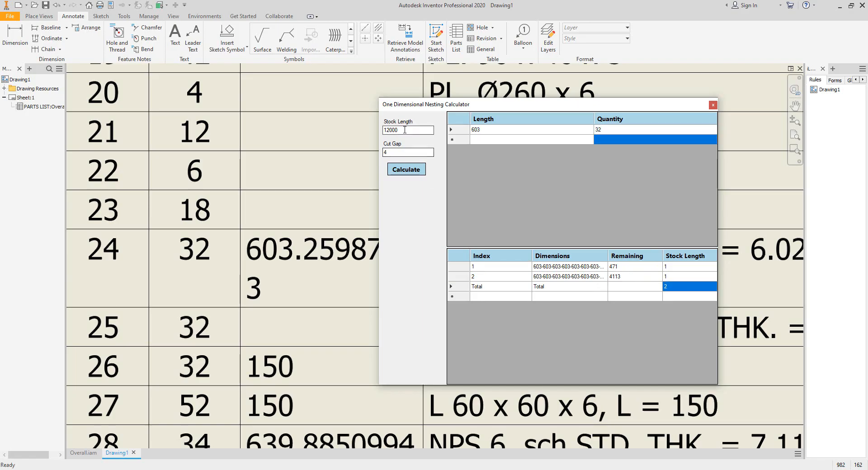
{"action": "left_click_drag", "start_coordinate": [430, 130], "coordinate": [381, 130]}
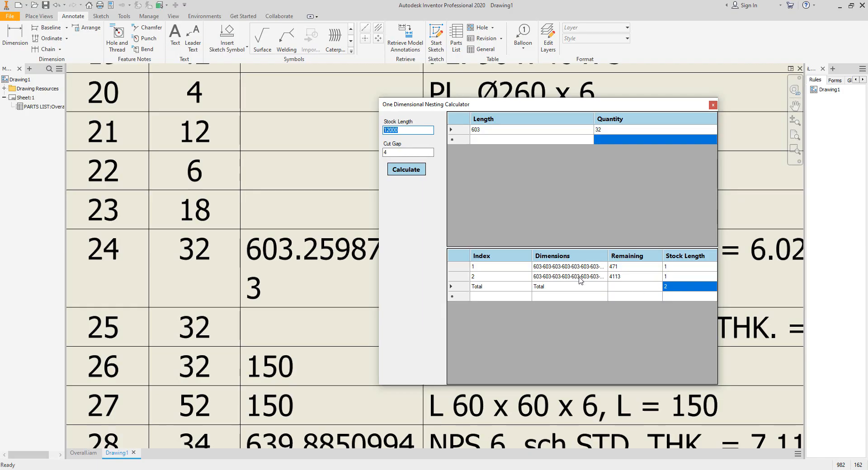
{"action": "right_click", "coordinate": [552, 273]}
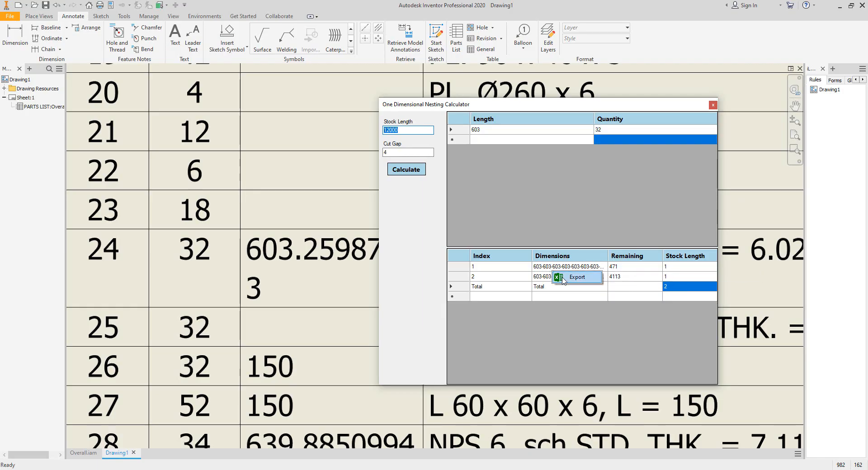
{"action": "left_click", "coordinate": [560, 216]}
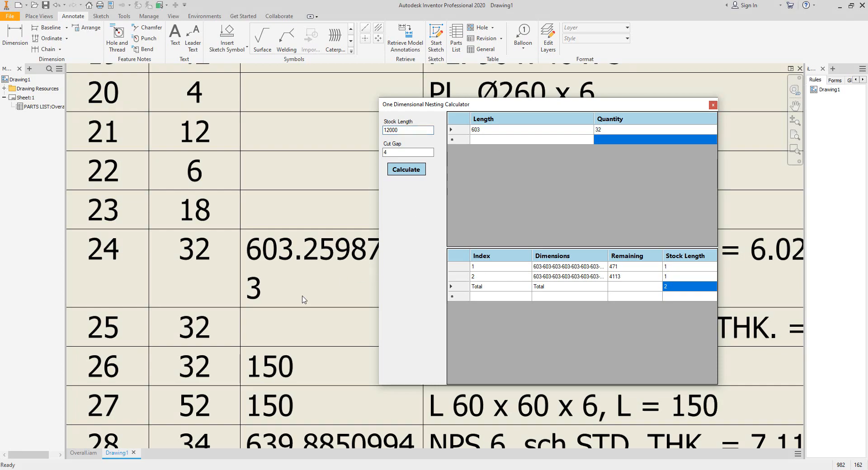
- Clear the length list, enter a part length of 150 with quantity 32, and calculate the nesting
{"action": "scroll", "coordinate": [302, 296], "scroll_direction": "down", "scroll_amount": 2}
{"action": "mouse_move", "coordinate": [309, 287]}
{"action": "middle_mouse_down"}
{"action": "mouse_move", "coordinate": [261, 171]}
{"action": "mouse_move", "coordinate": [271, 171]}
{"action": "middle_mouse_up"}
{"action": "scroll", "coordinate": [268, 236], "scroll_direction": "up", "scroll_amount": 3}
{"action": "middle_click_drag", "start_coordinate": [550, 251], "coordinate": [569, 250]}
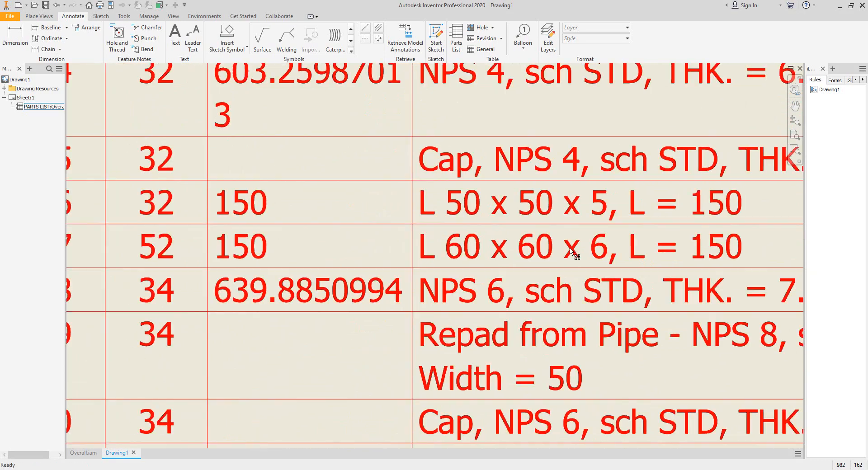
{"action": "mouse_move", "coordinate": [431, 220]}
{"action": "middle_mouse_down"}
{"action": "mouse_move", "coordinate": [510, 223]}
{"action": "mouse_move", "coordinate": [492, 226]}
{"action": "middle_mouse_up"}
{"action": "middle_click_drag", "start_coordinate": [725, 238], "coordinate": [775, 247]}
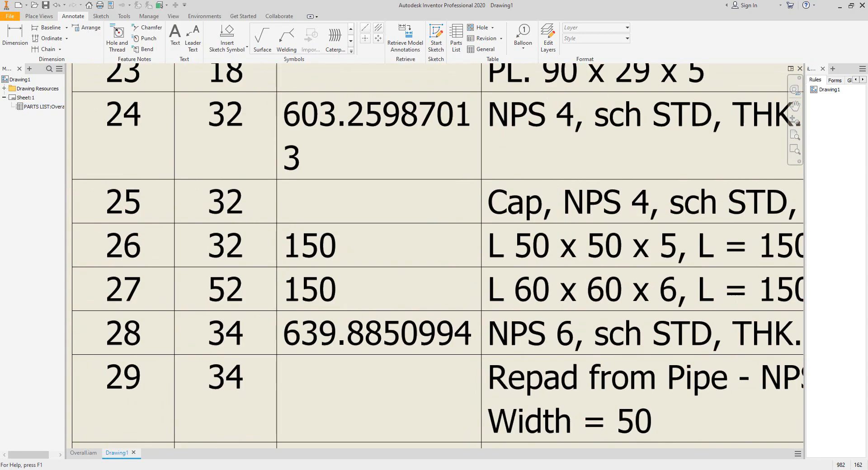
{"action": "right_click", "coordinate": [514, 130]}
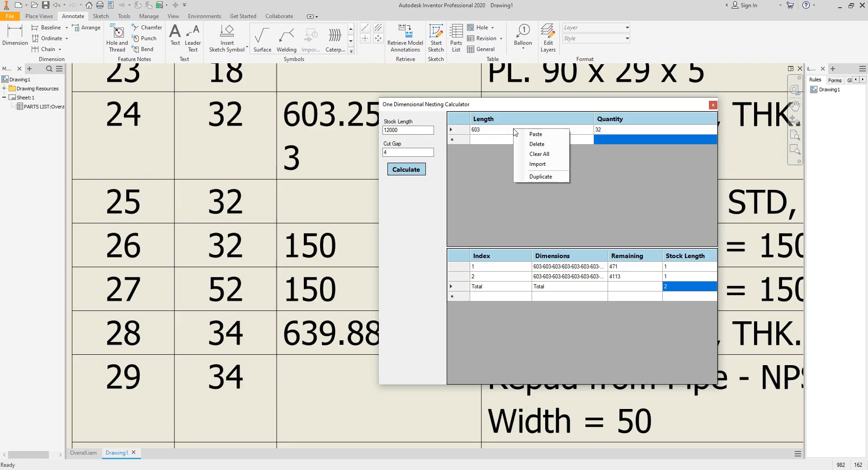
{"action": "left_click", "coordinate": [548, 165]}
{"action": "type", "text": "15"}
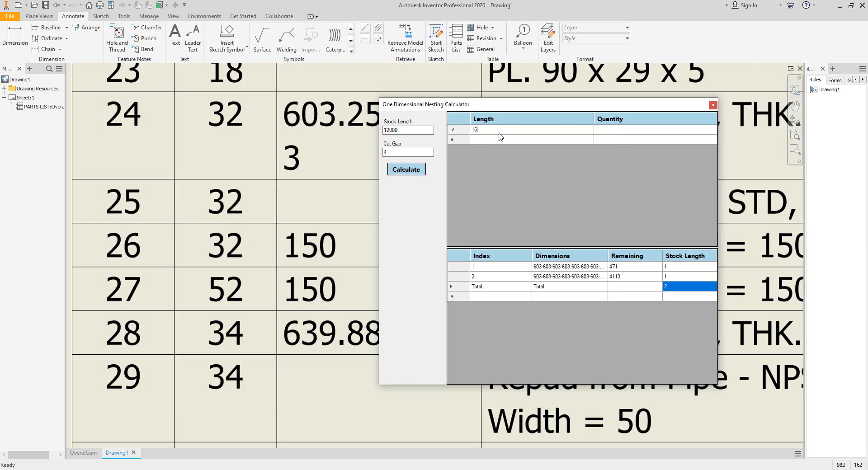
{"action": "type", "text": "0"}
{"action": "left_click", "coordinate": [616, 133]}
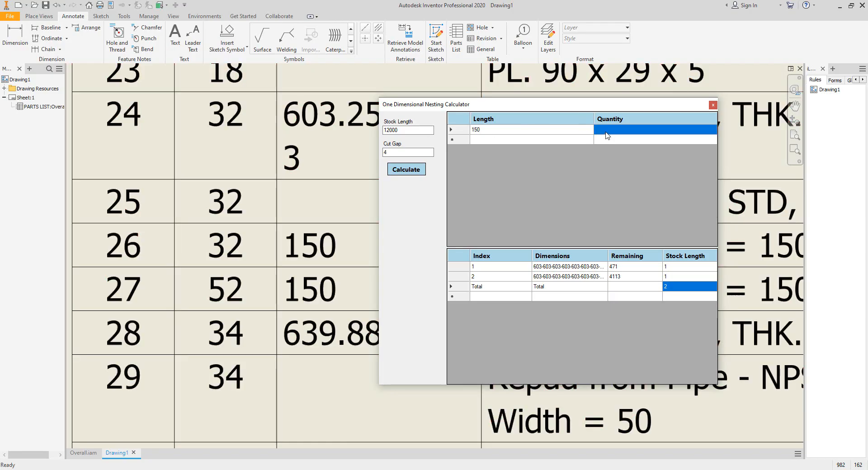
{"action": "type", "text": "32"}
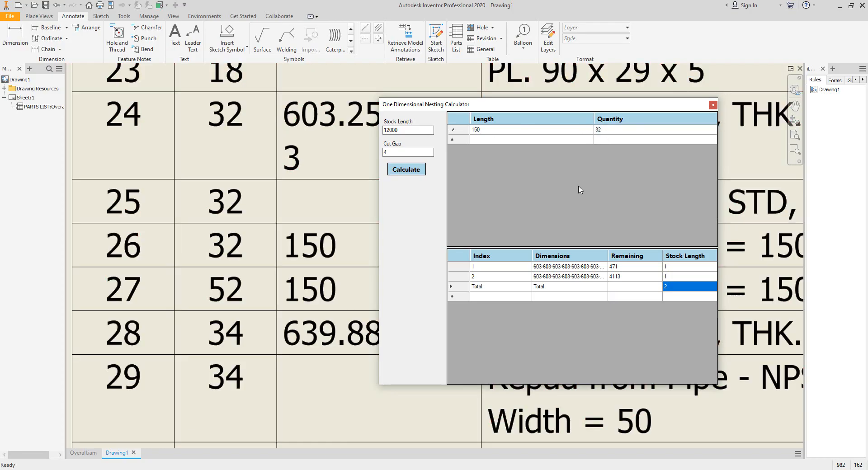
{"action": "left_click", "coordinate": [406, 170]}
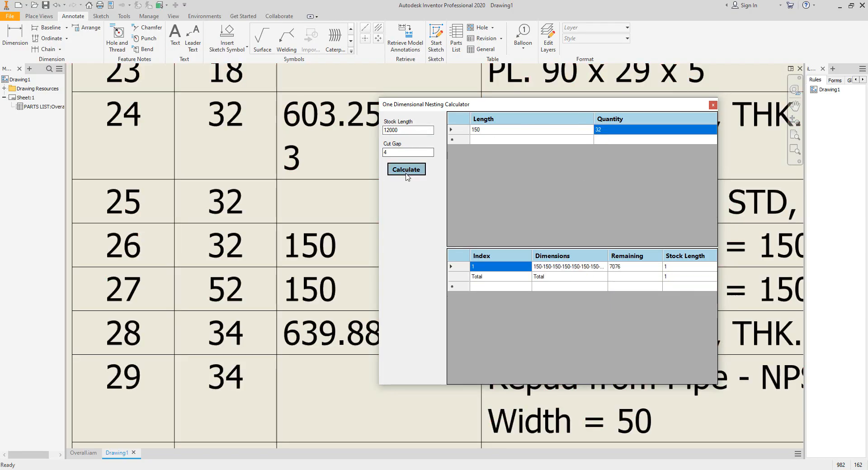
- Change the stock length to 6000 and recalculate the nesting for the 150 parts
{"action": "left_click", "coordinate": [616, 269]}
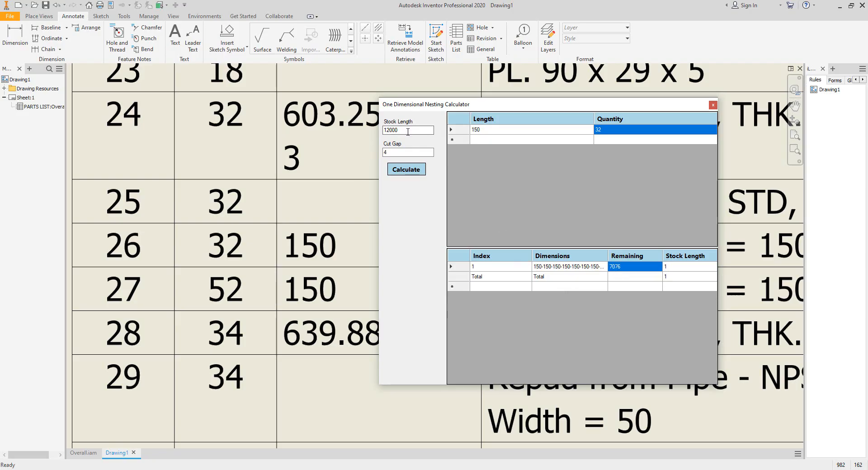
{"action": "left_click_drag", "start_coordinate": [425, 131], "coordinate": [379, 136]}
{"action": "type", "text": "6"}
{"action": "left_click", "coordinate": [395, 152]}
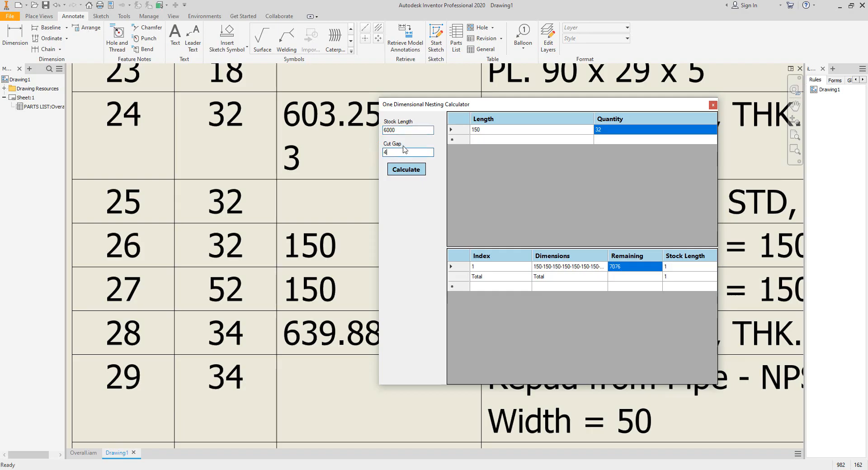
{"action": "left_click", "coordinate": [406, 170]}
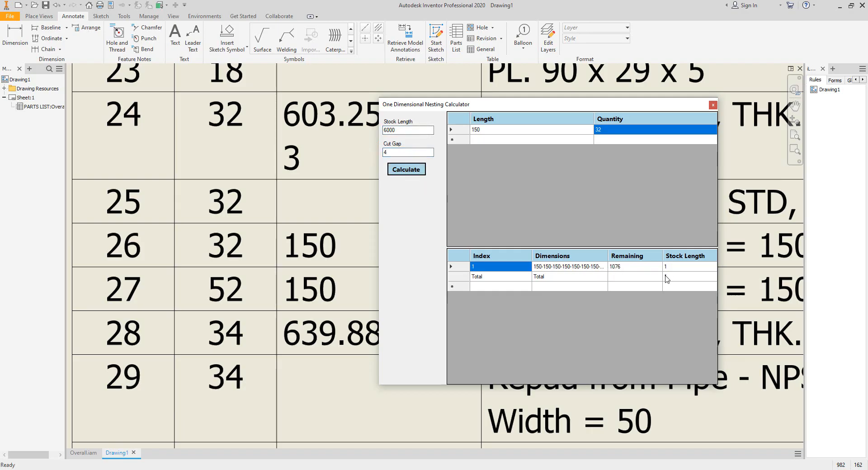
{"action": "left_click", "coordinate": [624, 271]}
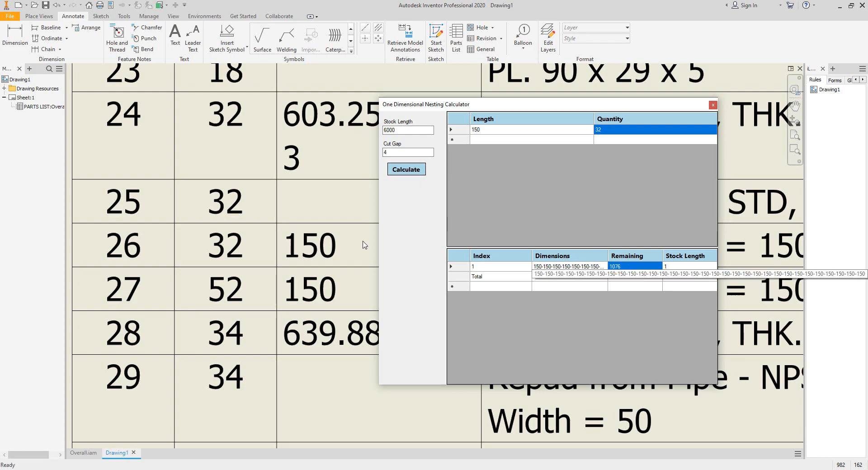
- Clear the length list, enter a part length of 915 with quantity 24, and calculate the nesting
{"action": "left_click", "coordinate": [204, 225]}
{"action": "scroll", "coordinate": [259, 237], "scroll_direction": "down", "scroll_amount": 4}
{"action": "middle_click_drag", "start_coordinate": [260, 236], "coordinate": [251, 95]}
{"action": "scroll", "coordinate": [273, 148], "scroll_direction": "up", "scroll_amount": 1}
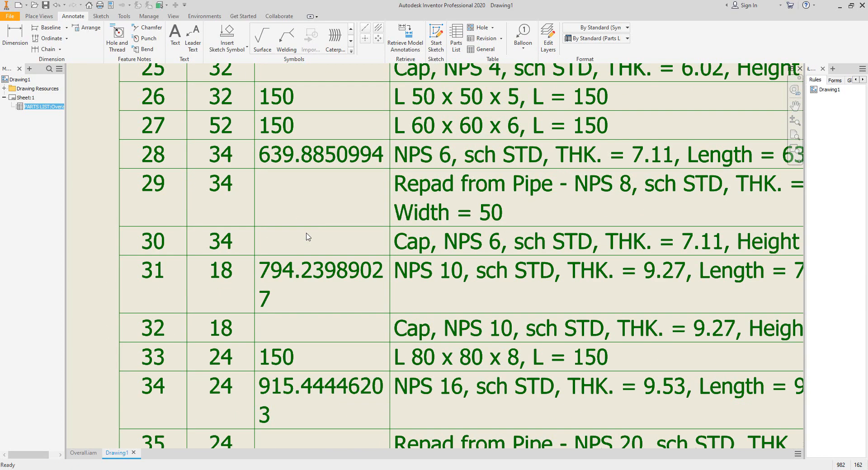
{"action": "mouse_move", "coordinate": [302, 263]}
{"action": "middle_mouse_down"}
{"action": "mouse_move", "coordinate": [303, 171]}
{"action": "mouse_move", "coordinate": [298, 223]}
{"action": "middle_mouse_up"}
{"action": "scroll", "coordinate": [286, 177], "scroll_direction": "up", "scroll_amount": 3}
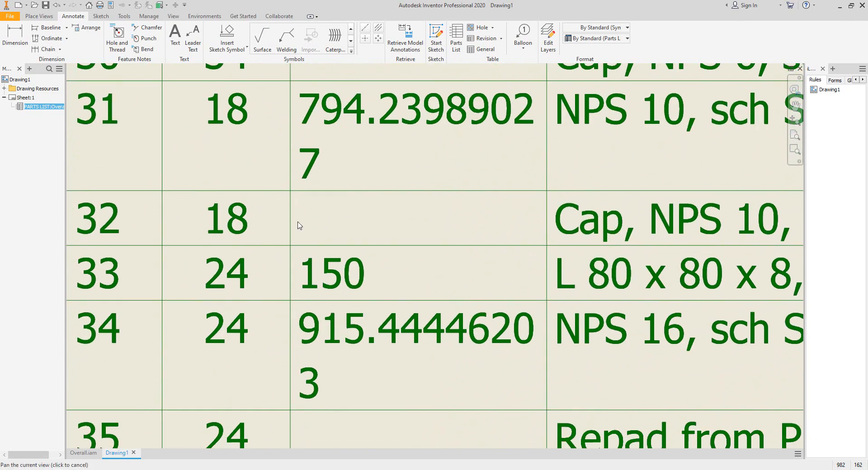
{"action": "middle_click_drag", "start_coordinate": [309, 286], "coordinate": [332, 197]}
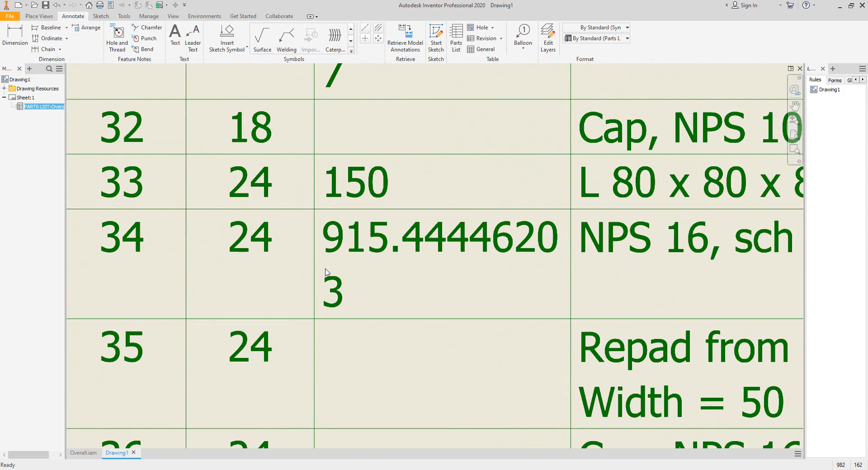
{"action": "left_click", "coordinate": [337, 243]}
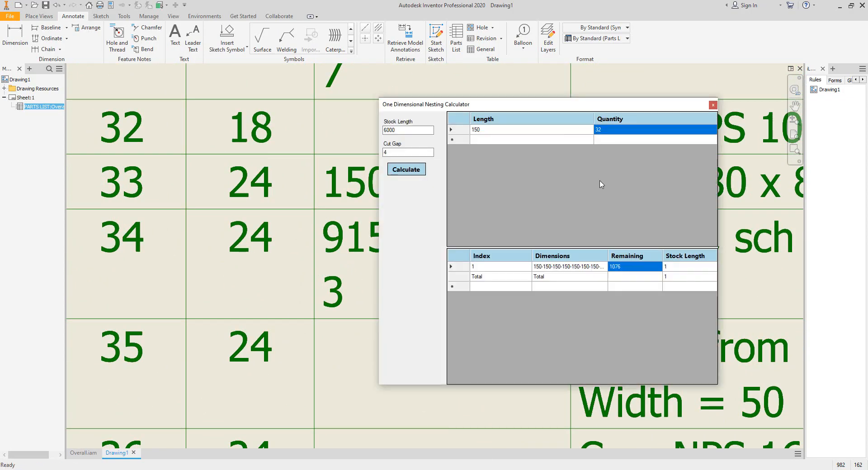
{"action": "right_click", "coordinate": [488, 138]}
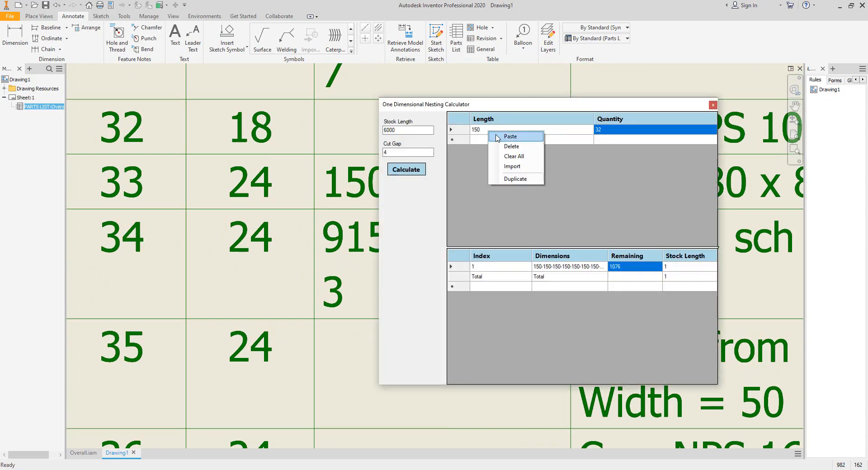
{"action": "left_click", "coordinate": [513, 156]}
{"action": "left_click", "coordinate": [497, 131]}
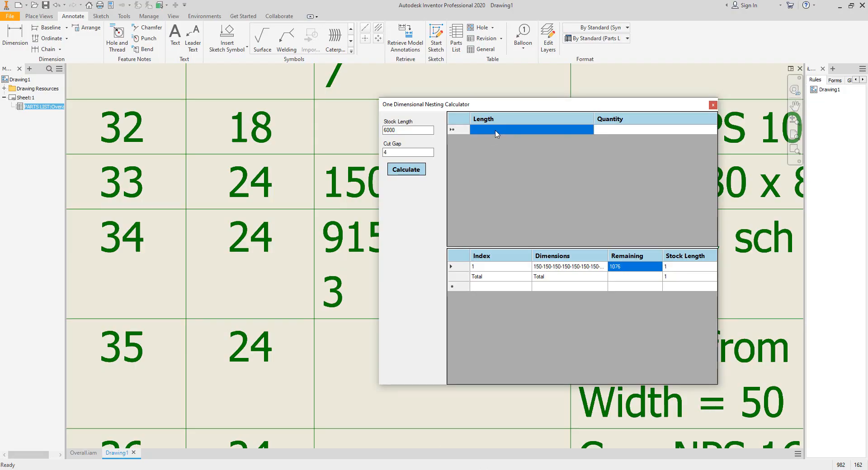
{"action": "type", "text": "915"}
{"action": "left_click", "coordinate": [609, 134]}
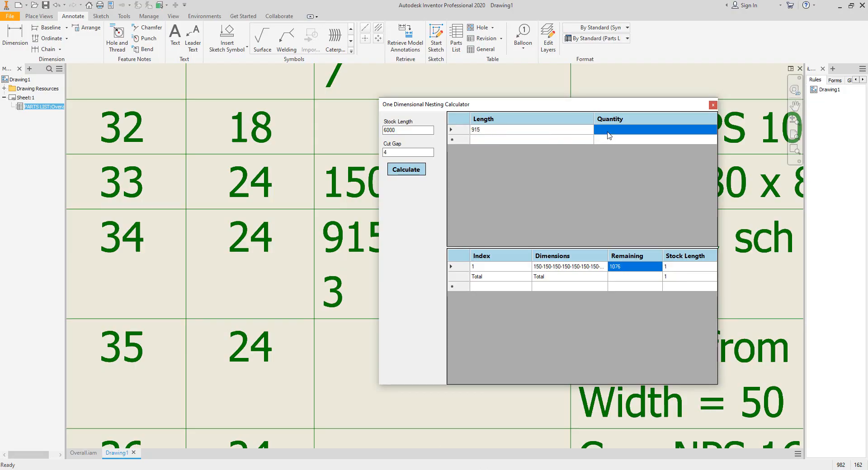
{"action": "type", "text": "24"}
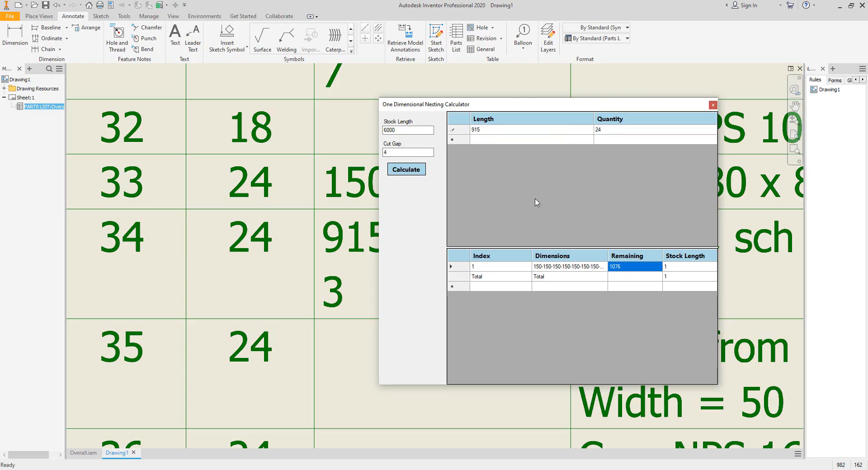
{"action": "left_click", "coordinate": [404, 170]}
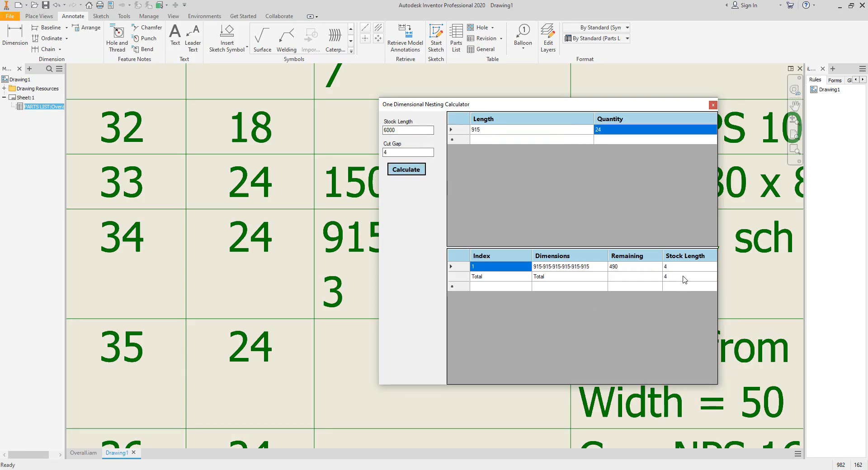
- Set the stock length back to 12000 and recalculate the nesting for the 915 parts
{"action": "double_click", "coordinate": [406, 130]}
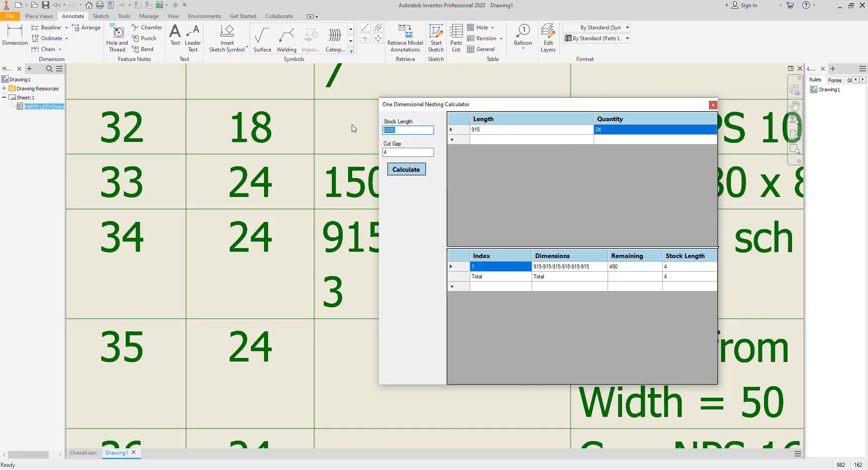
{"action": "type", "text": "12"}
{"action": "left_click", "coordinate": [398, 172]}
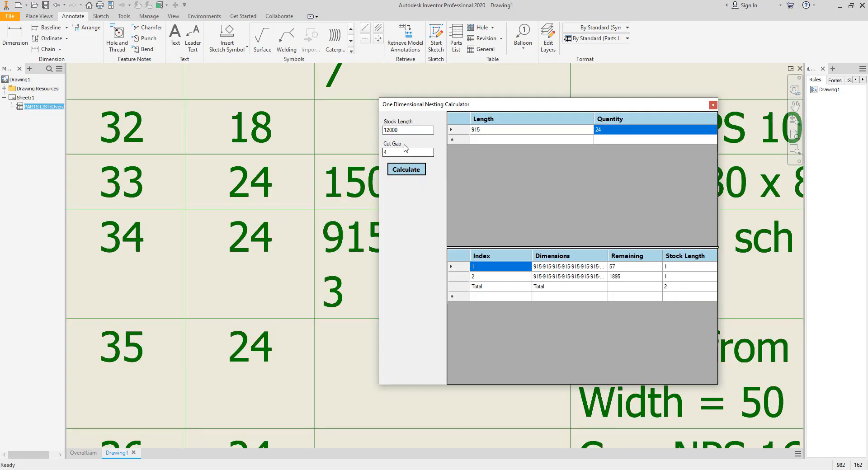
- Close the One Dimensional Nesting Calculator
{"action": "double_click", "coordinate": [396, 130]}
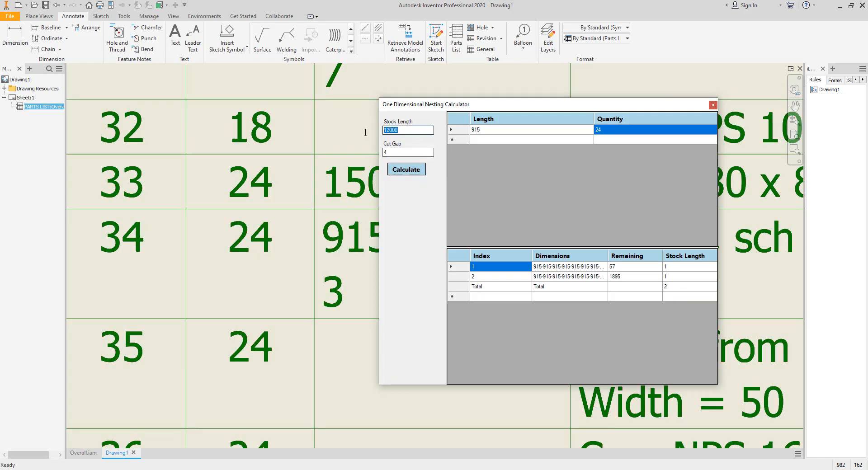
{"action": "left_click", "coordinate": [395, 149]}
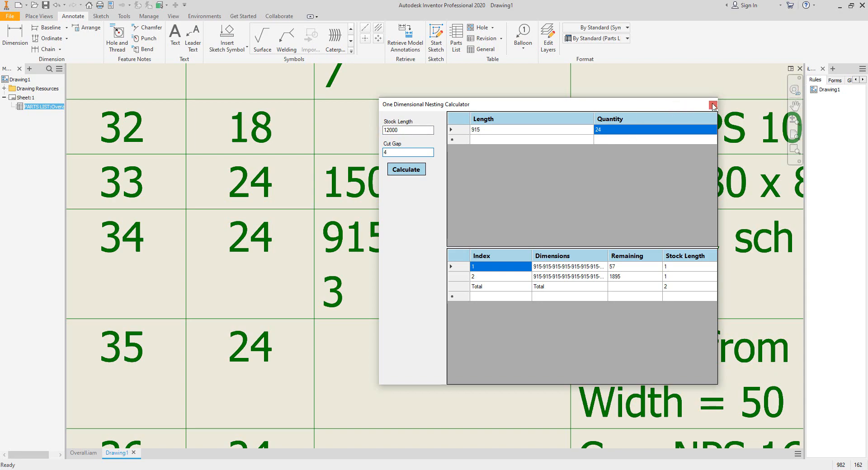
{"action": "left_click", "coordinate": [712, 106]}
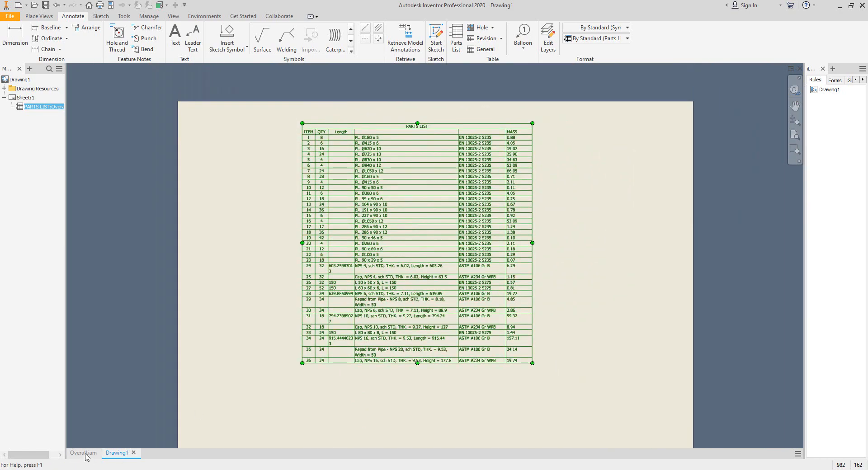
- Create a nest from the Overall assembly using the Standard (mm).inest template
{"action": "left_click", "coordinate": [84, 453]}
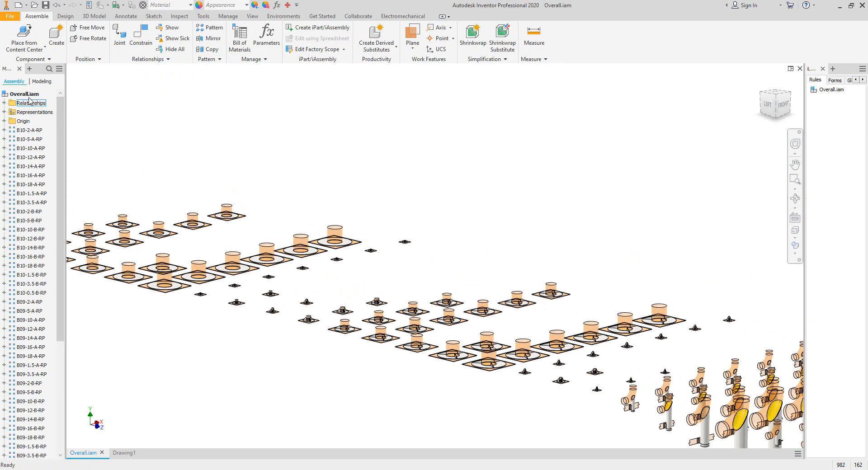
{"action": "right_click", "coordinate": [29, 95]}
{"action": "left_click", "coordinate": [55, 127]}
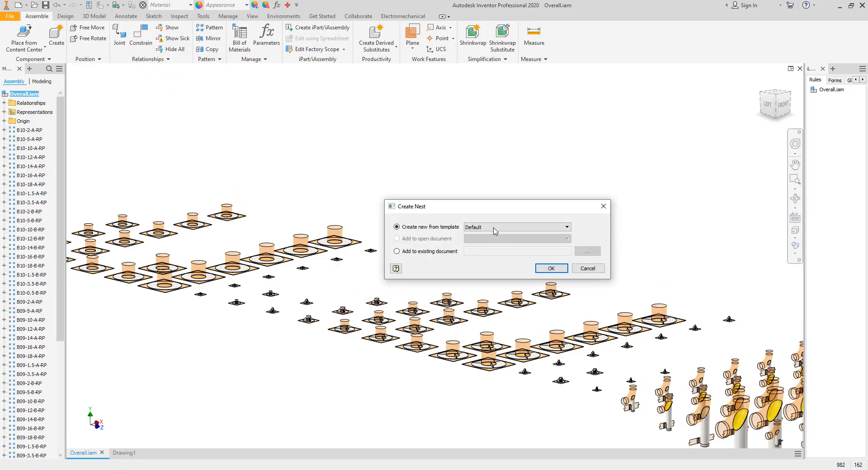
{"action": "left_click", "coordinate": [493, 227]}
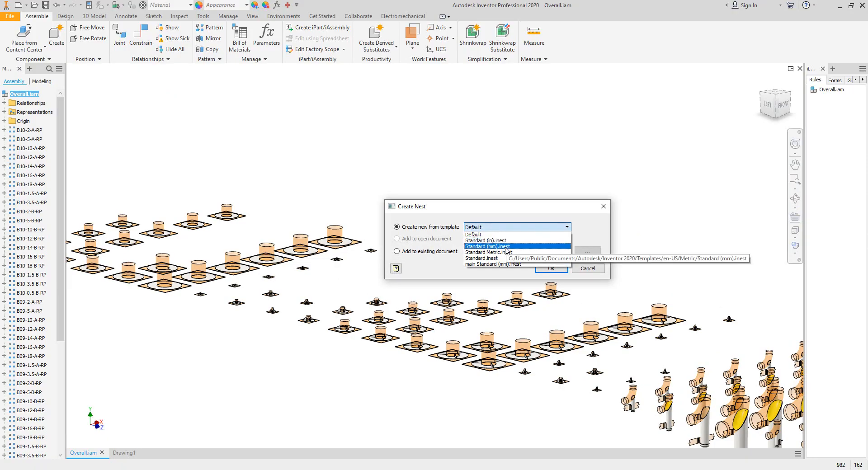
{"action": "left_click", "coordinate": [597, 269]}
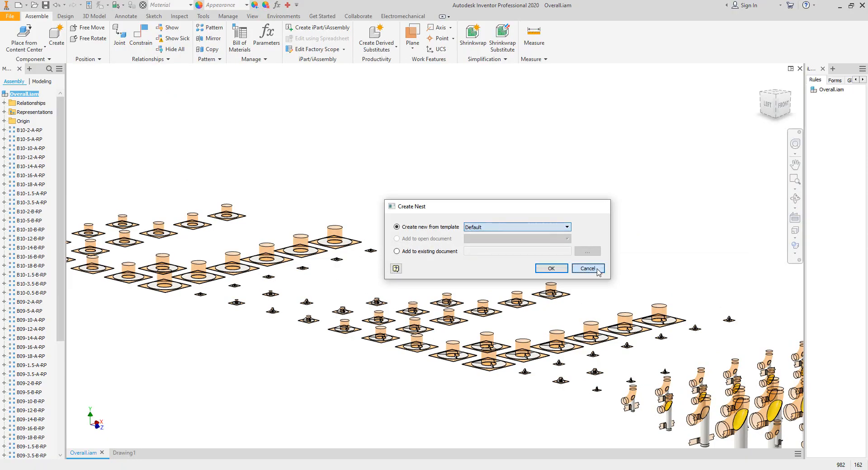
{"action": "right_click", "coordinate": [28, 97]}
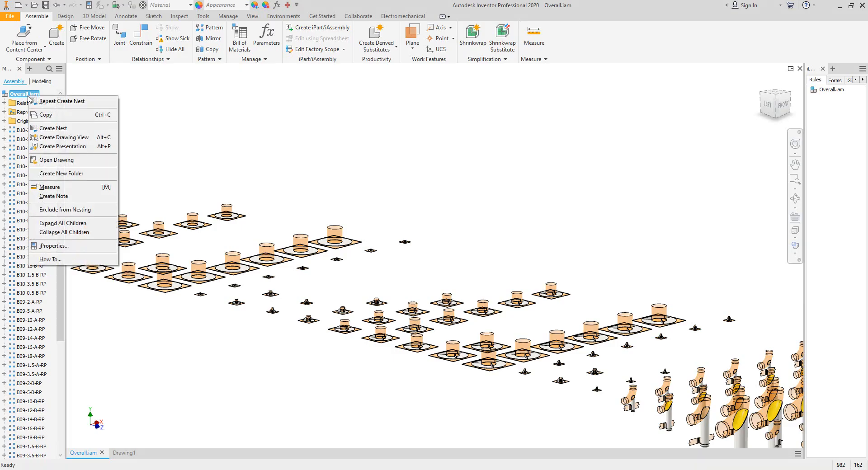
{"action": "left_click", "coordinate": [75, 129]}
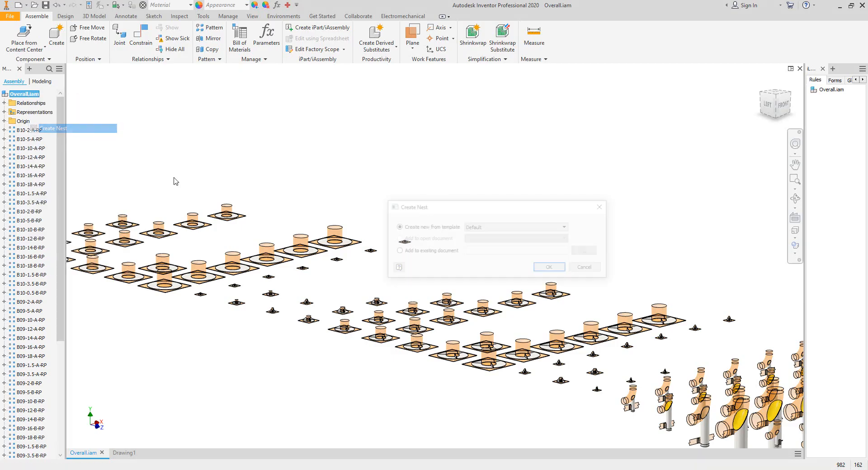
{"action": "left_click", "coordinate": [505, 227]}
{"action": "left_click", "coordinate": [503, 252]}
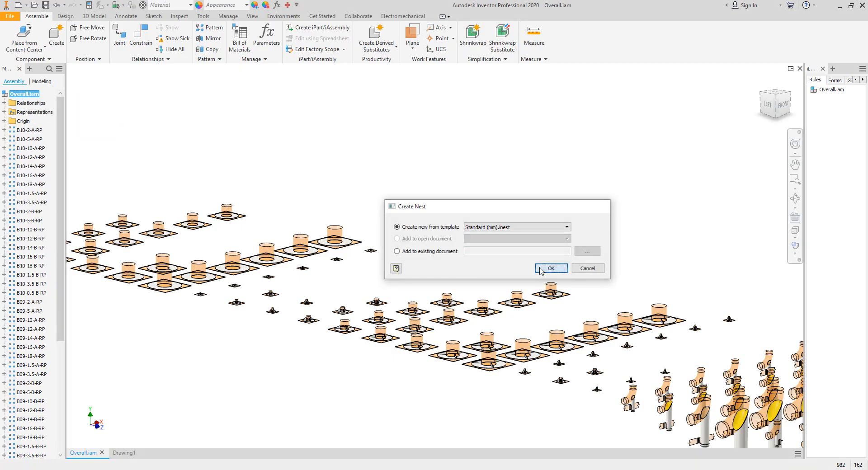
{"action": "left_click", "coordinate": [551, 268]}
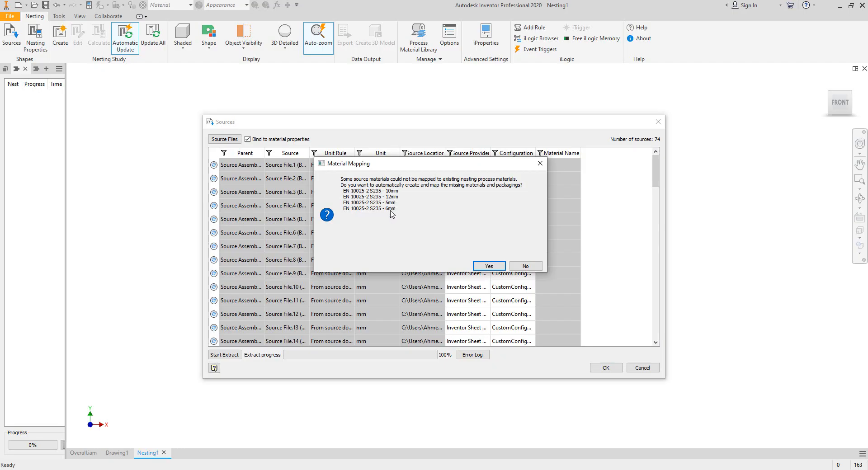
- Accept automatic material mapping and confirm the extracted nesting sources
{"action": "left_click", "coordinate": [489, 266]}
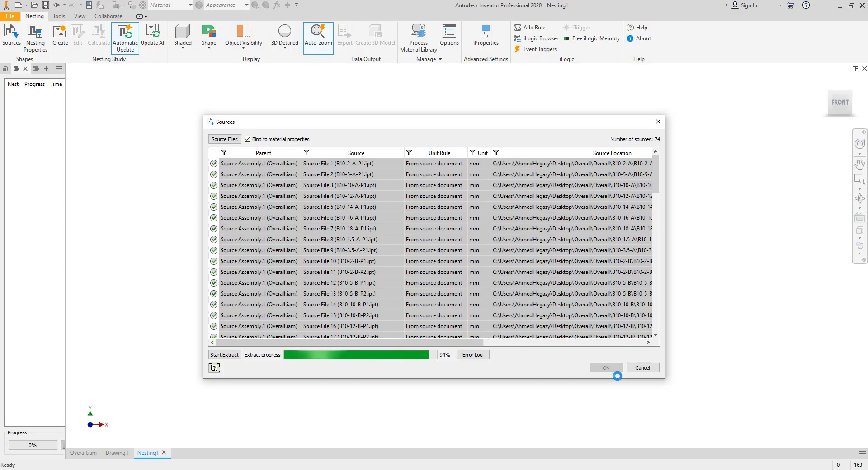
{"action": "left_click", "coordinate": [606, 367]}
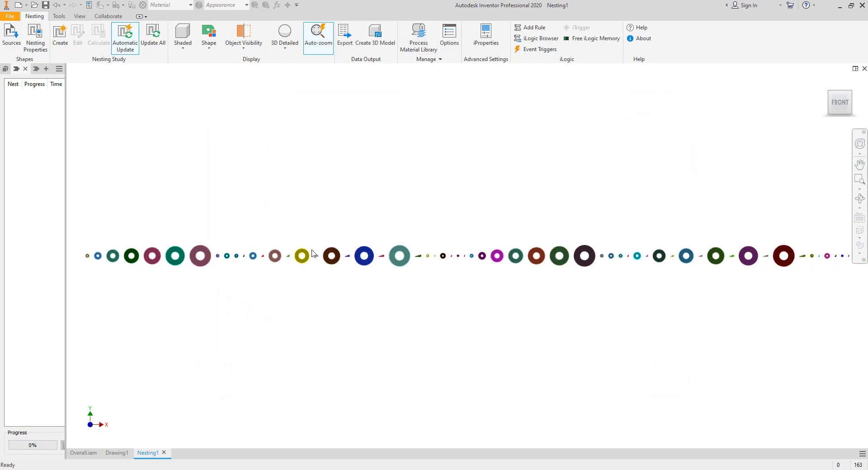
- Open the Process Material Library and delete the generic Material ID.1
{"action": "left_click", "coordinate": [418, 39]}
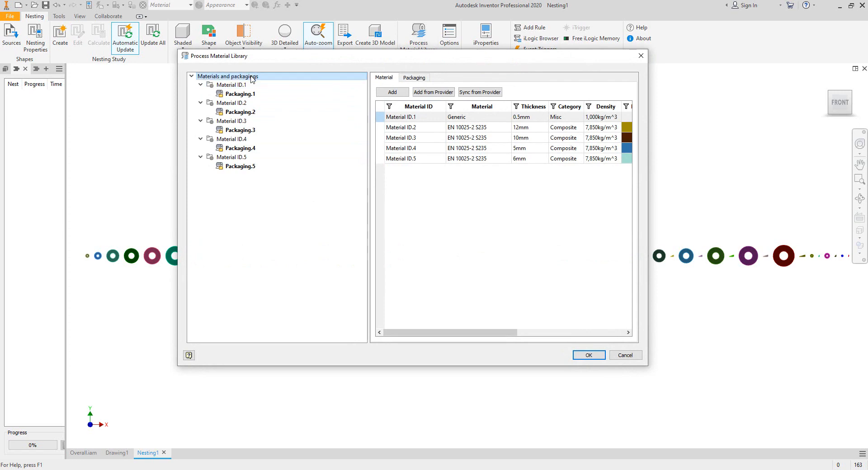
{"action": "left_click", "coordinate": [236, 85]}
{"action": "right_click", "coordinate": [236, 86]}
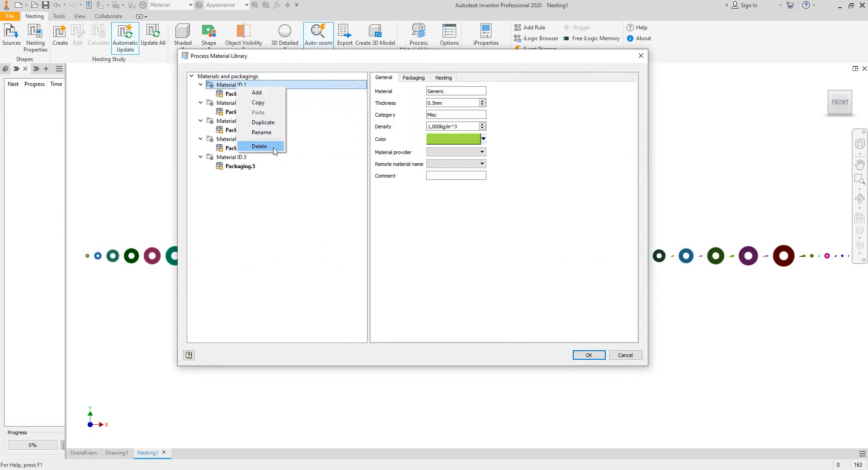
{"action": "left_click", "coordinate": [259, 146]}
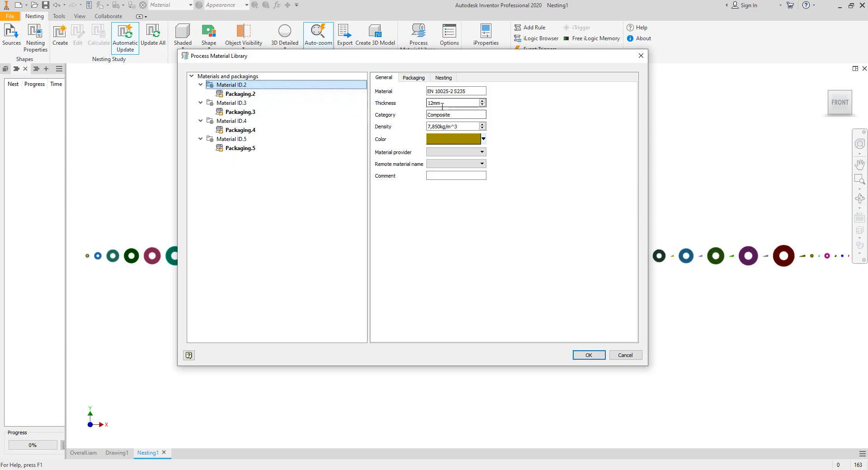
- Rename Material ID.2 to EN 10025-2 S235 (12 mm) using its material name
{"action": "right_click", "coordinate": [248, 86]}
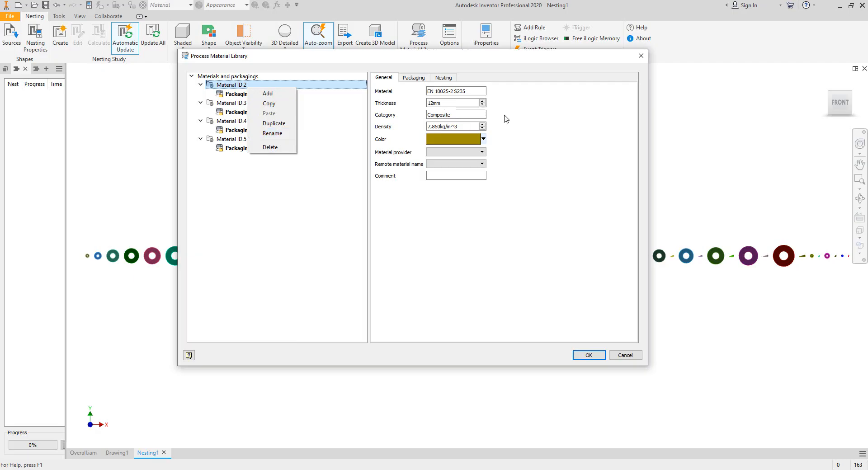
{"action": "left_click_drag", "start_coordinate": [474, 92], "coordinate": [401, 96]}
{"action": "right_click", "coordinate": [443, 92]}
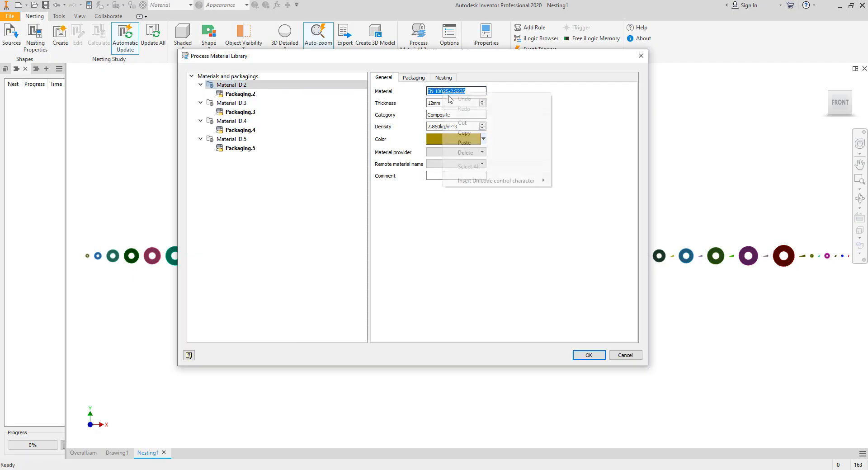
{"action": "left_click", "coordinate": [465, 133]}
{"action": "right_click", "coordinate": [240, 85]}
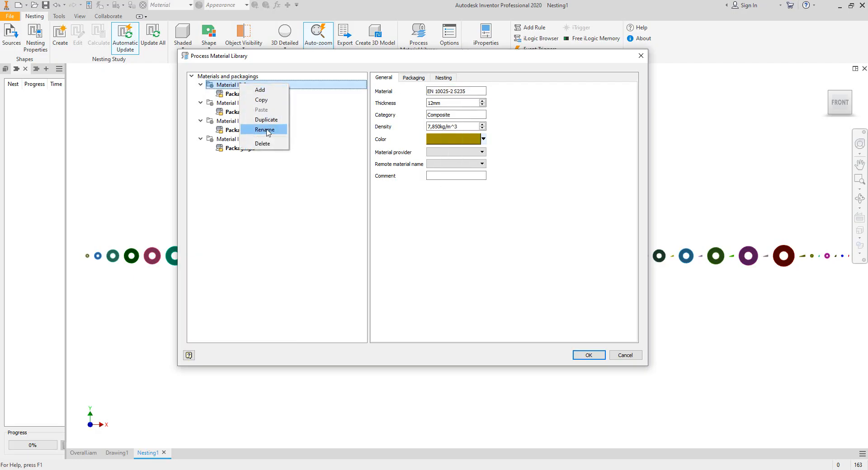
{"action": "left_click", "coordinate": [266, 130]}
{"action": "key", "text": "ctrl+v"}
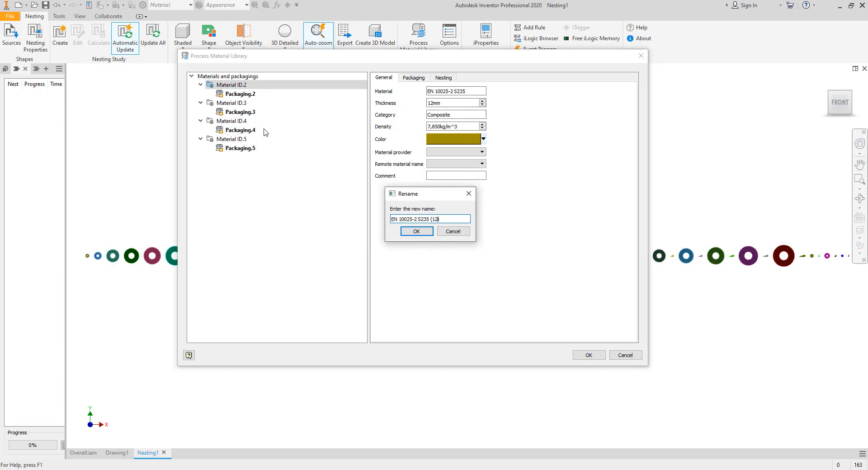
{"action": "left_click", "coordinate": [409, 233]}
- Rename Material ID.3 to EN 10025-2 S235 (10 mm)
{"action": "left_click", "coordinate": [223, 103]}
{"action": "right_click", "coordinate": [223, 103]}
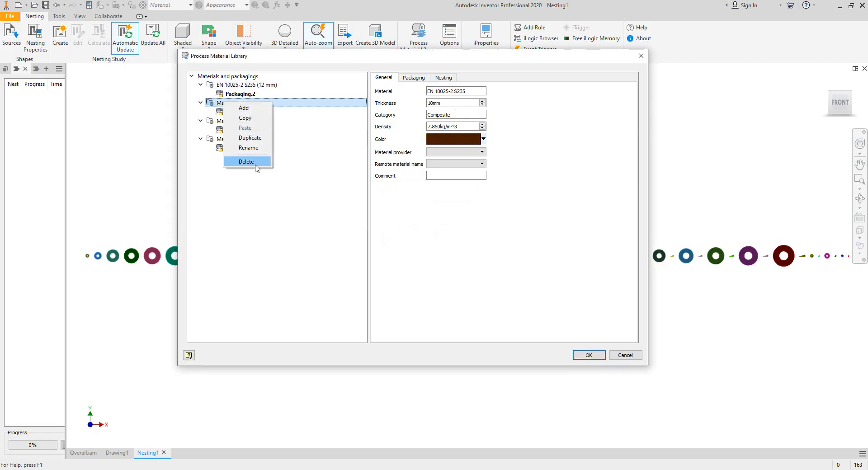
{"action": "left_click", "coordinate": [253, 155]}
{"action": "right_click", "coordinate": [243, 105]}
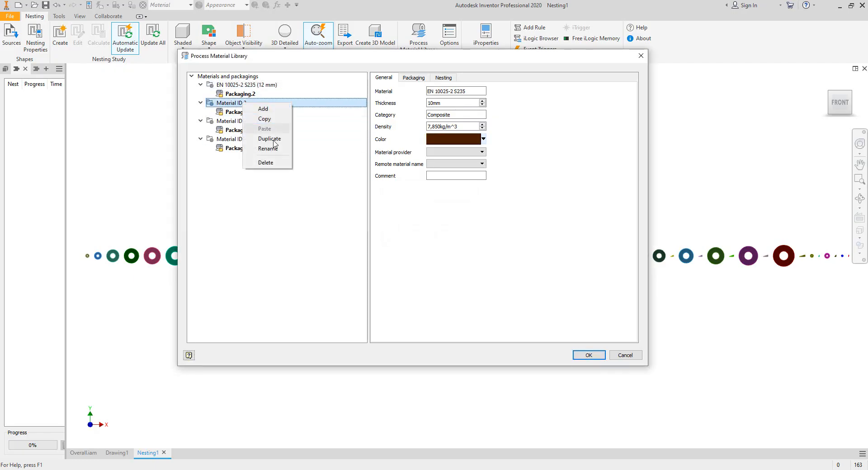
{"action": "left_click", "coordinate": [272, 150]}
{"action": "key", "text": "ctrl+v"}
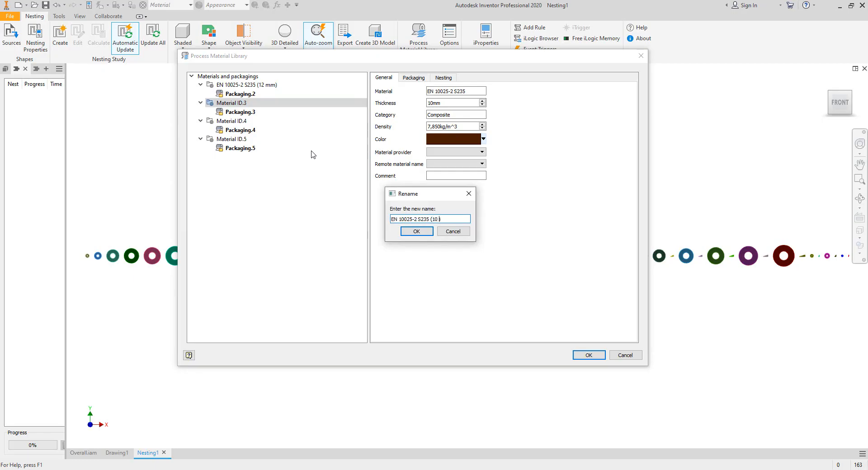
{"action": "key", "text": "Return"}
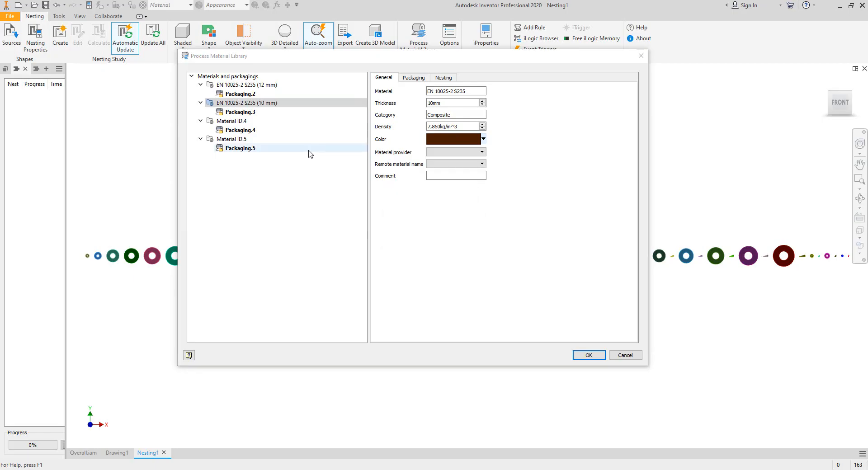
- Rename Material ID.4 to EN 10025-2 S235 (5 mm)
{"action": "right_click", "coordinate": [245, 122]}
{"action": "left_click", "coordinate": [285, 167]}
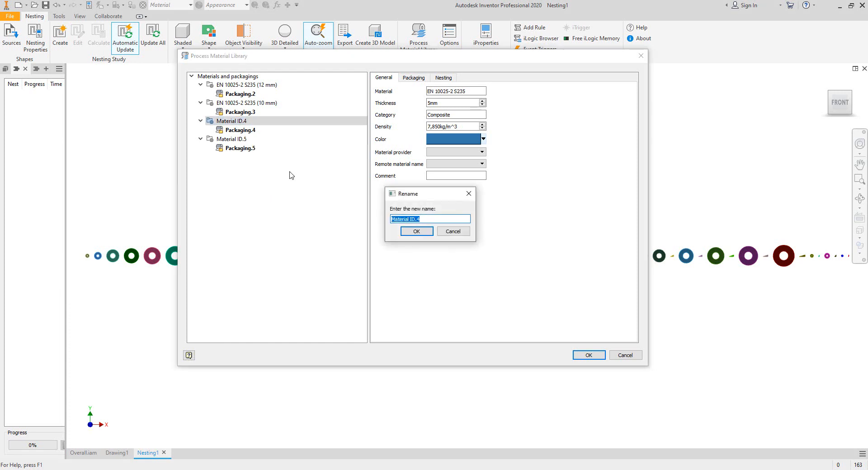
{"action": "key", "text": "ctrl+v"}
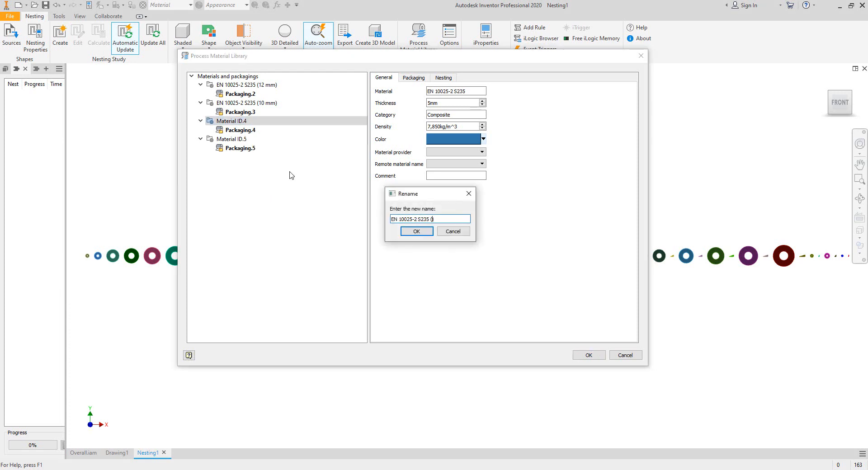
{"action": "key", "text": "Return"}
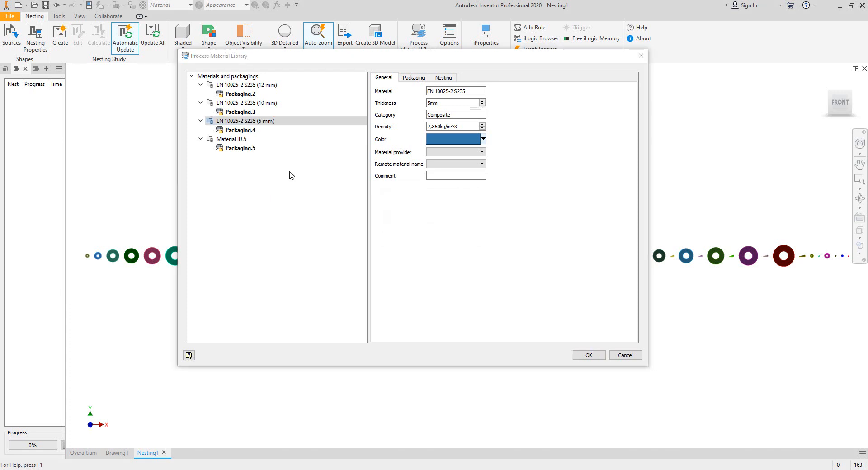
- Rename Material ID.5 to EN 10025-2 S235 (6 mm)
{"action": "left_click", "coordinate": [245, 140]}
{"action": "right_click", "coordinate": [244, 140]}
{"action": "left_click", "coordinate": [272, 187]}
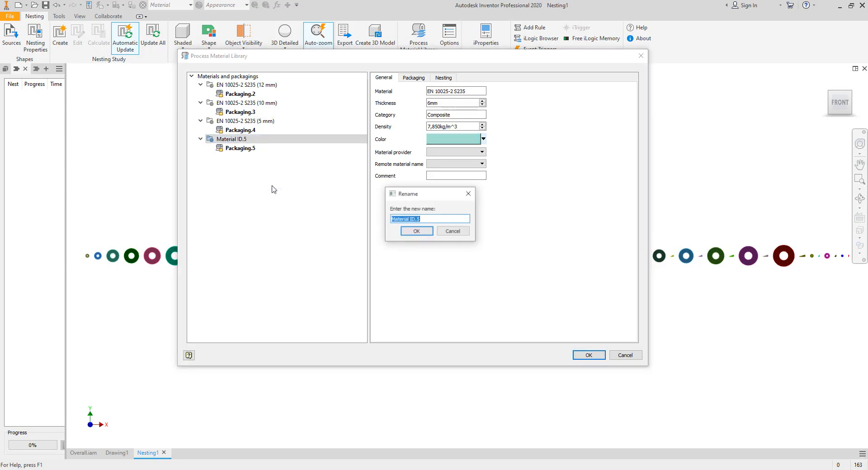
{"action": "key", "text": "ctrl+v"}
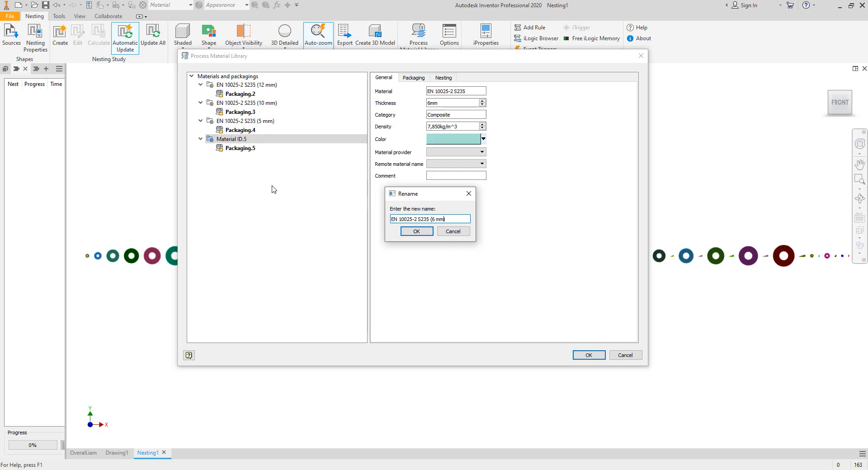
{"action": "key", "text": "Return"}
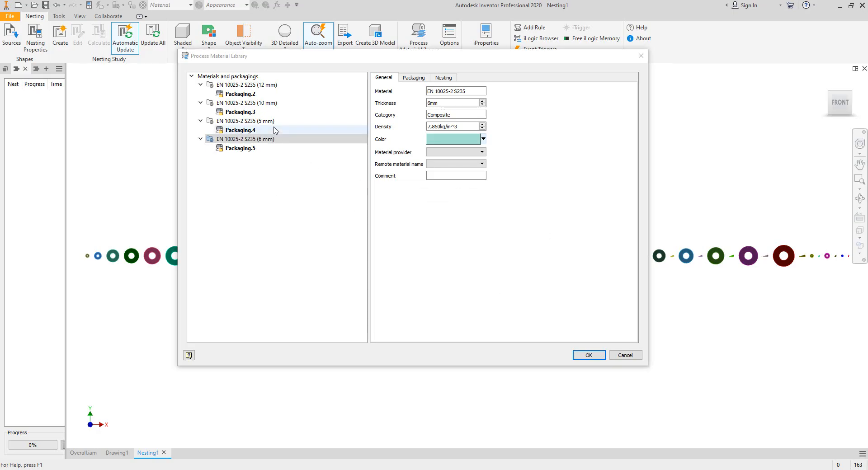
- Review the packaging sizes and nesting settings of the plate materials, then apply the library changes
{"action": "left_click", "coordinate": [240, 95]}
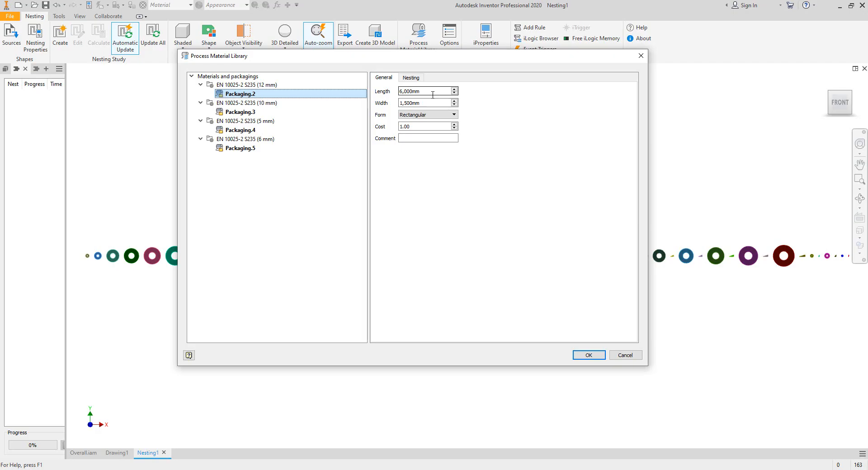
{"action": "left_click", "coordinate": [253, 86]}
{"action": "left_click", "coordinate": [264, 93]}
{"action": "left_click", "coordinate": [410, 92]}
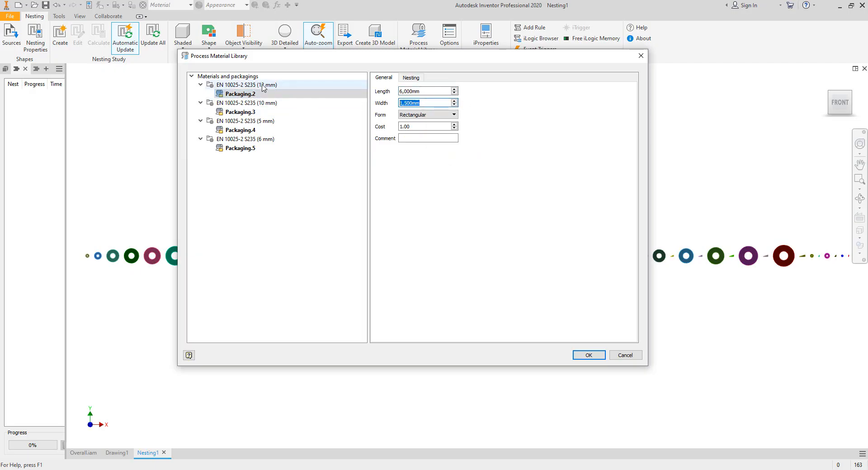
{"action": "left_click", "coordinate": [289, 85]}
{"action": "left_click", "coordinate": [444, 78]}
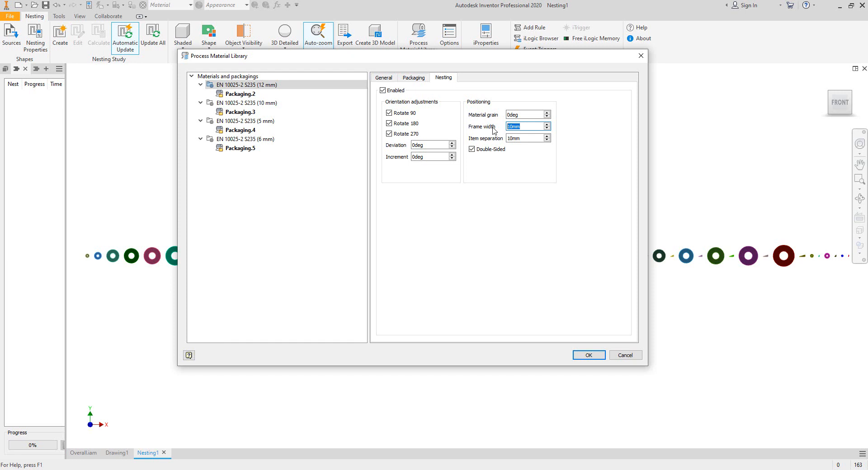
{"action": "left_click", "coordinate": [528, 140]}
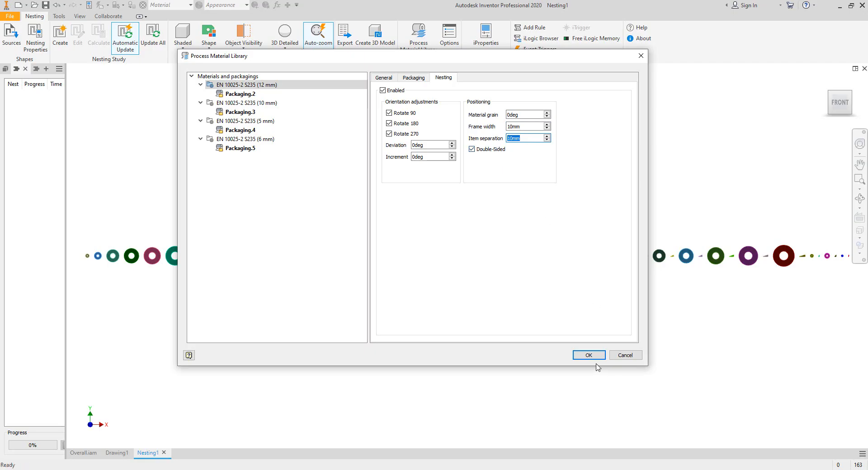
{"action": "left_click", "coordinate": [238, 112]}
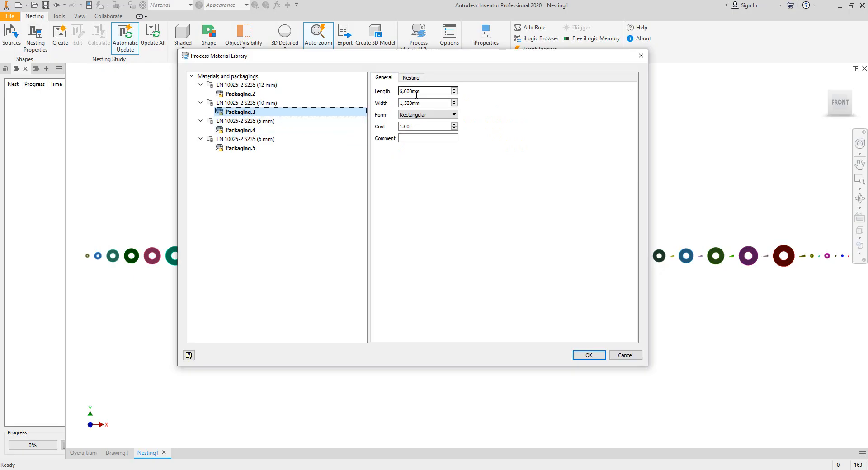
{"action": "left_click", "coordinate": [583, 355]}
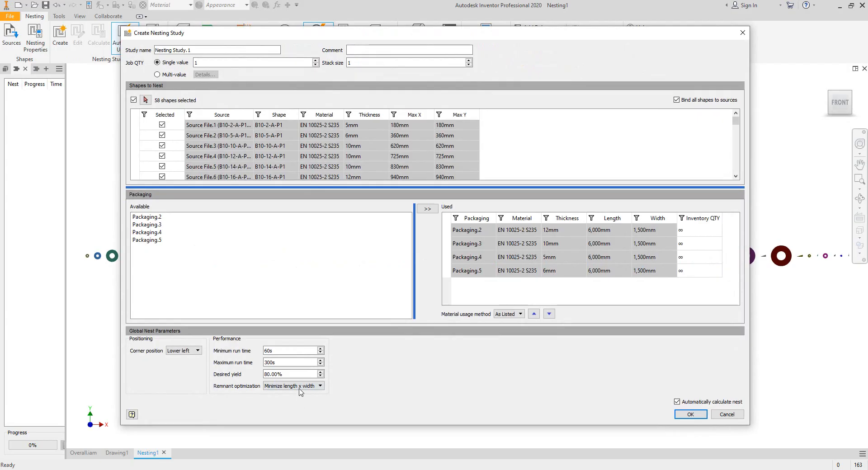
- Create the nesting study with remnant optimization set to Minimize length
{"action": "left_click", "coordinate": [299, 388]}
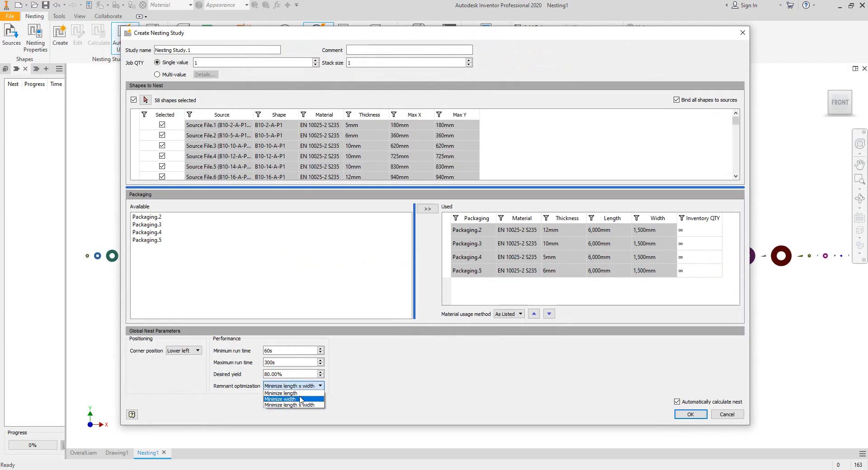
{"action": "mouse_move", "coordinate": [303, 398]}
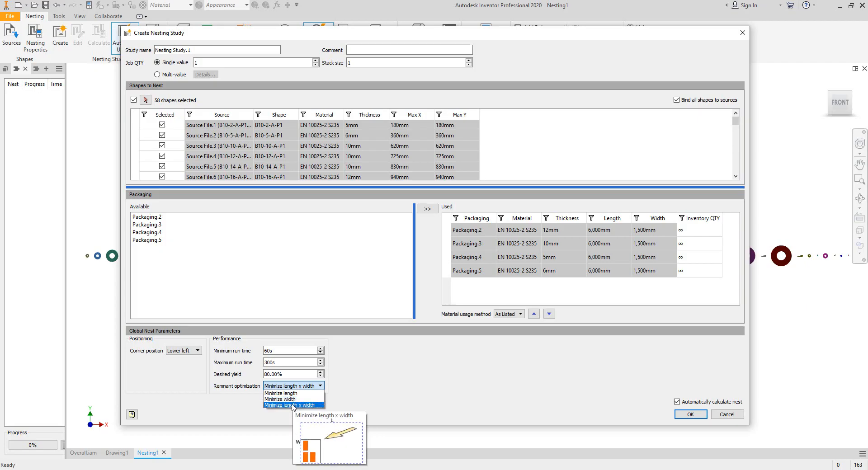
{"action": "left_click", "coordinate": [291, 394]}
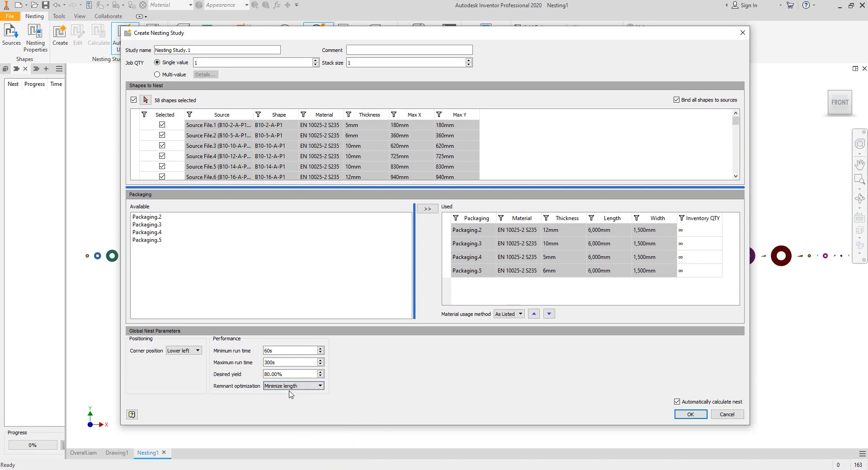
{"action": "left_click", "coordinate": [691, 414]}
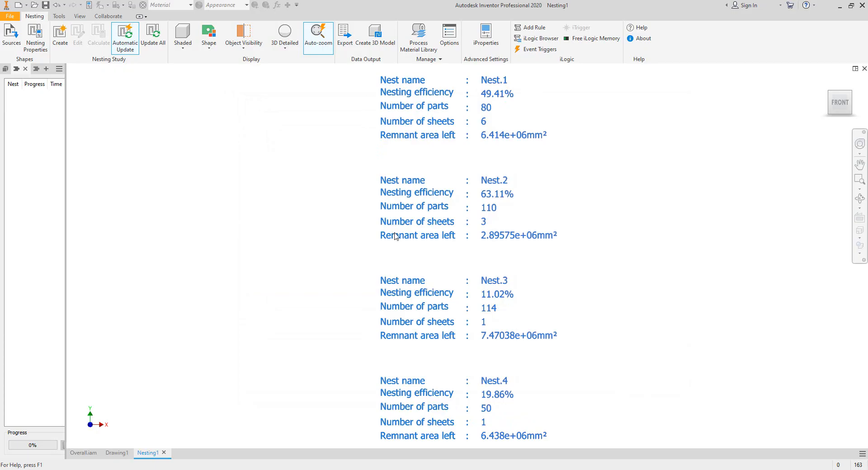
- Examine the Nest.1 summary and its sheet layouts in the nesting view
{"action": "scroll", "coordinate": [243, 144], "scroll_direction": "down", "scroll_amount": 5}
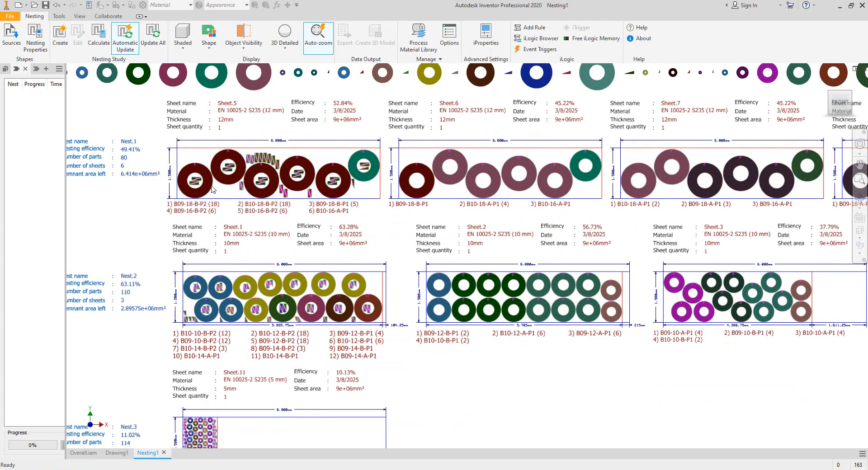
{"action": "scroll", "coordinate": [416, 174], "scroll_direction": "down", "scroll_amount": 3}
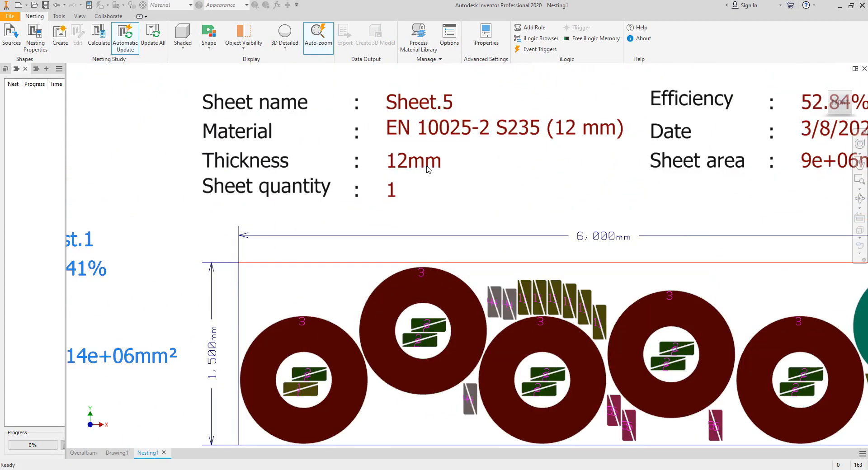
{"action": "scroll", "coordinate": [225, 242], "scroll_direction": "down", "scroll_amount": 3}
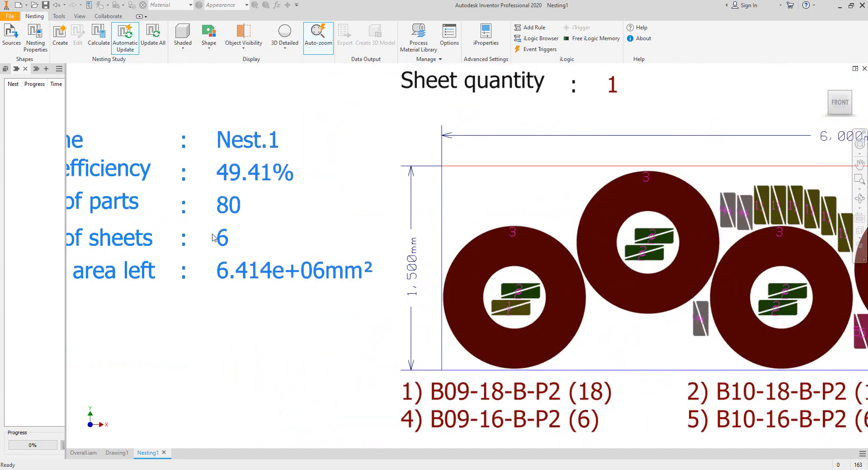
{"action": "scroll", "coordinate": [224, 242], "scroll_direction": "up", "scroll_amount": 6}
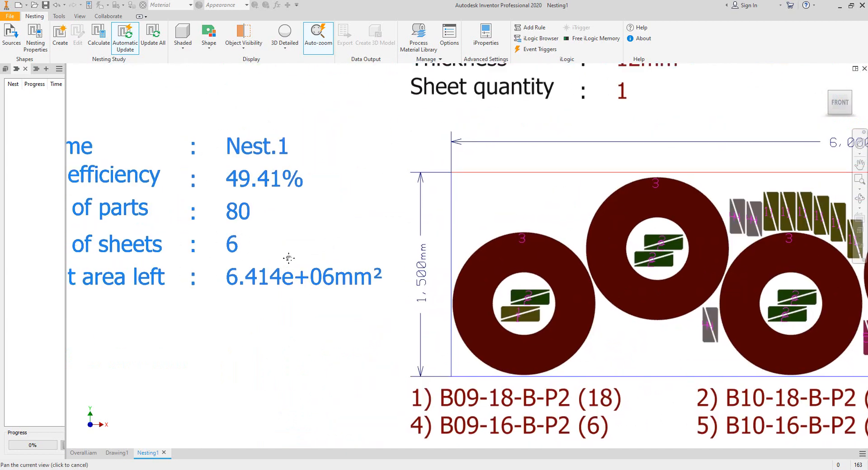
{"action": "scroll", "coordinate": [255, 256], "scroll_direction": "down", "scroll_amount": 3}
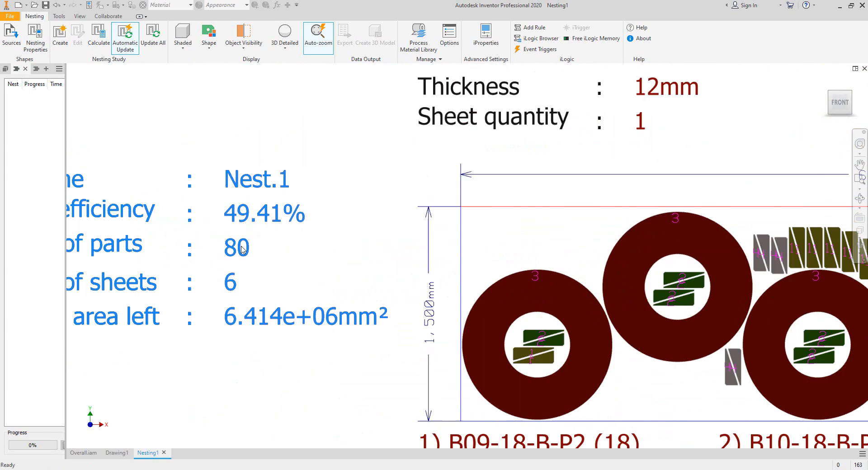
{"action": "scroll", "coordinate": [271, 262], "scroll_direction": "down", "scroll_amount": 3}
{"action": "scroll", "coordinate": [459, 290], "scroll_direction": "up", "scroll_amount": 5}
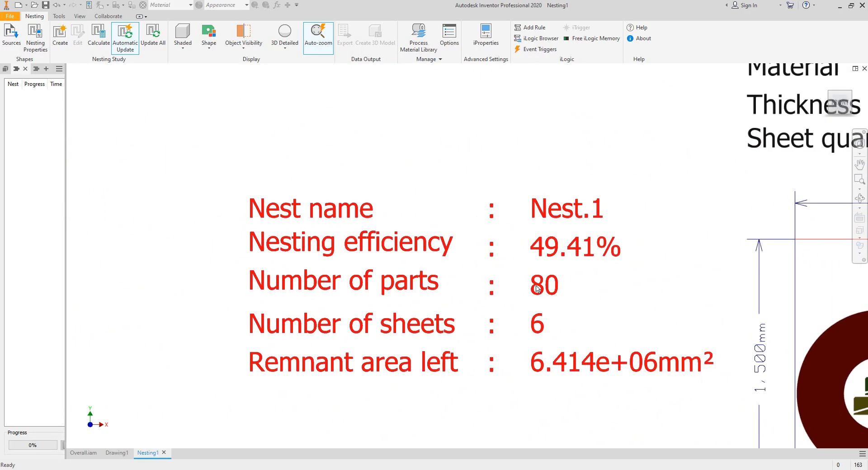
{"action": "scroll", "coordinate": [541, 286], "scroll_direction": "up", "scroll_amount": 4}
{"action": "scroll", "coordinate": [519, 277], "scroll_direction": "down", "scroll_amount": 5}
{"action": "scroll", "coordinate": [483, 262], "scroll_direction": "down", "scroll_amount": 2}
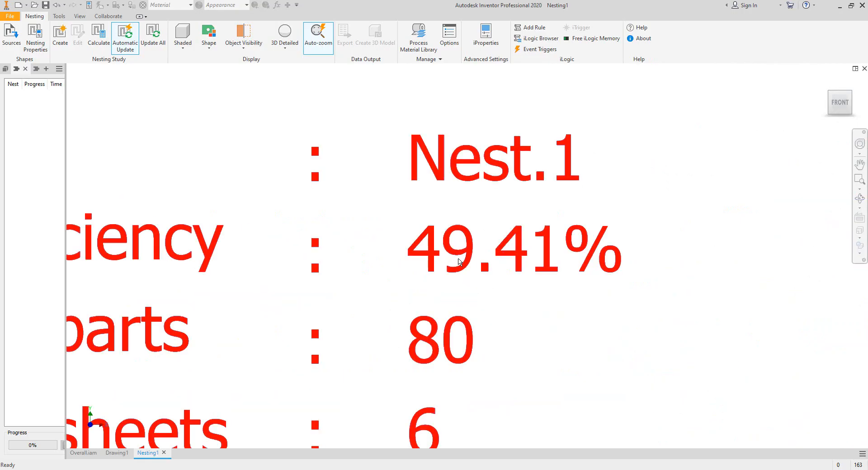
{"action": "scroll", "coordinate": [459, 261], "scroll_direction": "up", "scroll_amount": 6}
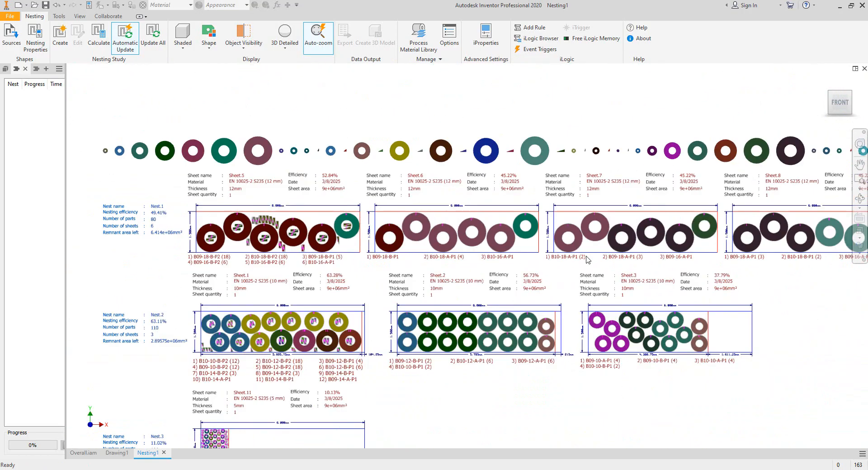
- Widen the browser and expand Nesting Study.1 to inspect Nest.1 and its Sheet.5 layout
{"action": "middle_click_drag", "start_coordinate": [585, 256], "coordinate": [381, 271]}
{"action": "middle_click_drag", "start_coordinate": [633, 273], "coordinate": [431, 277]}
{"action": "middle_click_drag", "start_coordinate": [203, 277], "coordinate": [519, 280]}
{"action": "middle_click_drag", "start_coordinate": [271, 278], "coordinate": [543, 273]}
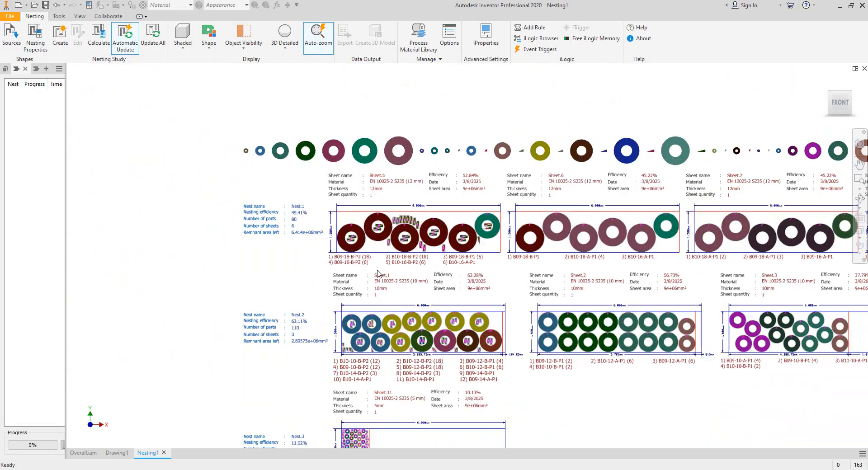
{"action": "left_click_drag", "start_coordinate": [65, 125], "coordinate": [100, 125]}
{"action": "left_click", "coordinate": [59, 69]}
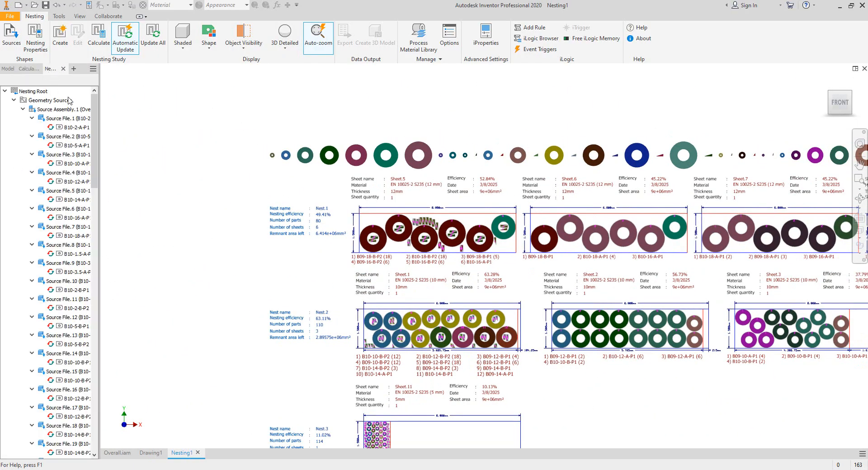
{"action": "left_click", "coordinate": [14, 100]}
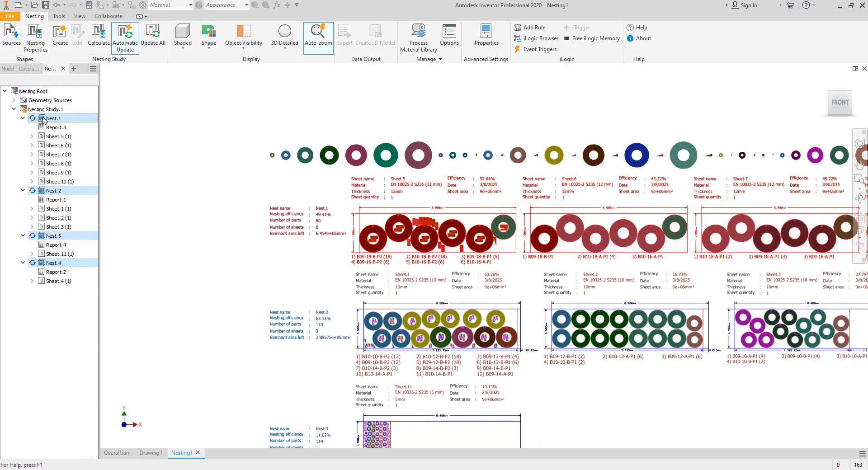
{"action": "left_click", "coordinate": [44, 118]}
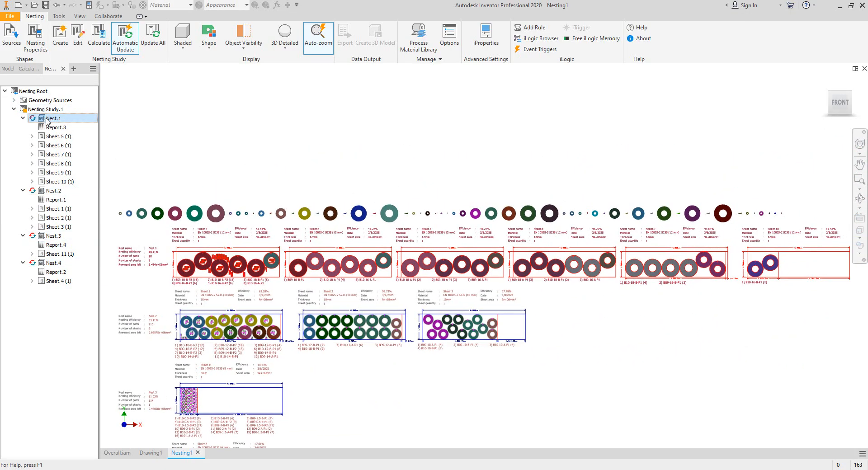
{"action": "left_click", "coordinate": [59, 139]}
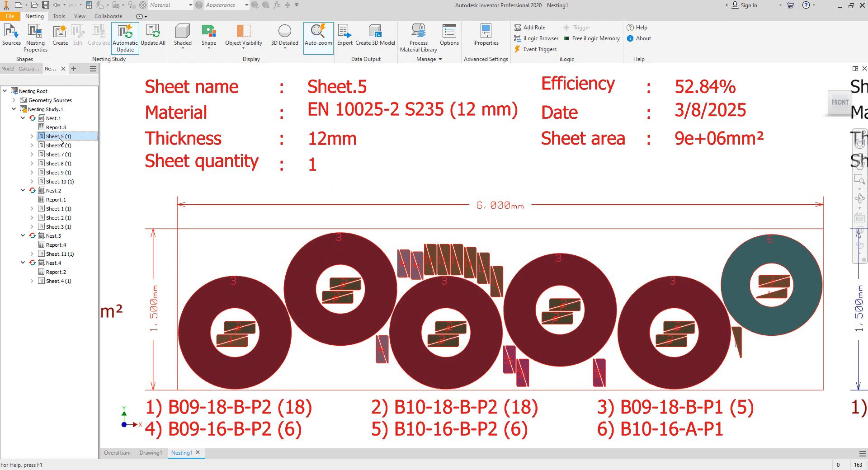
{"action": "left_click", "coordinate": [71, 182], "text": "shift"}
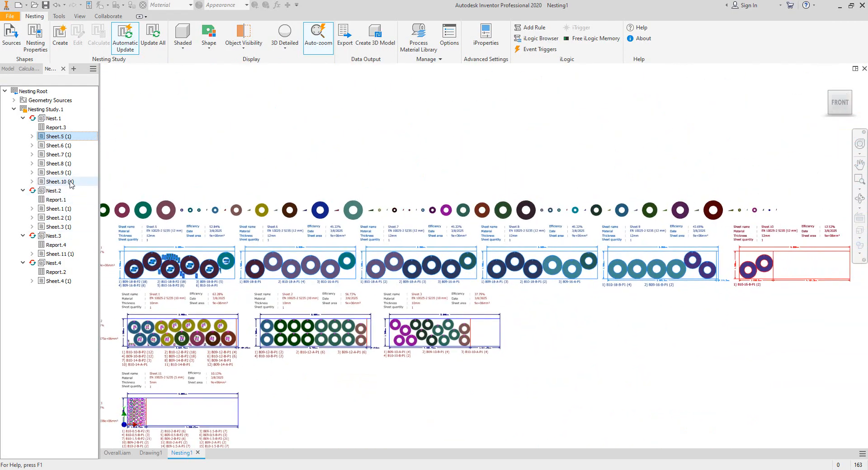
{"action": "left_click", "coordinate": [70, 183], "text": "shift"}
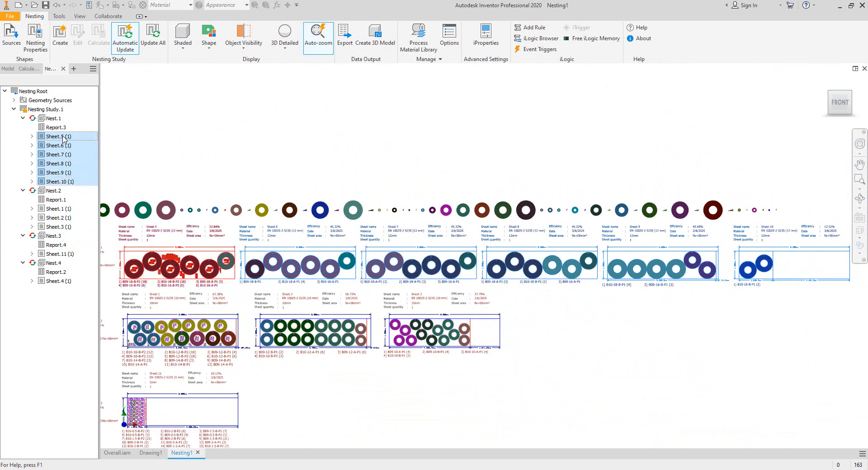
{"action": "right_click", "coordinate": [64, 139]}
{"action": "left_click", "coordinate": [86, 156]}
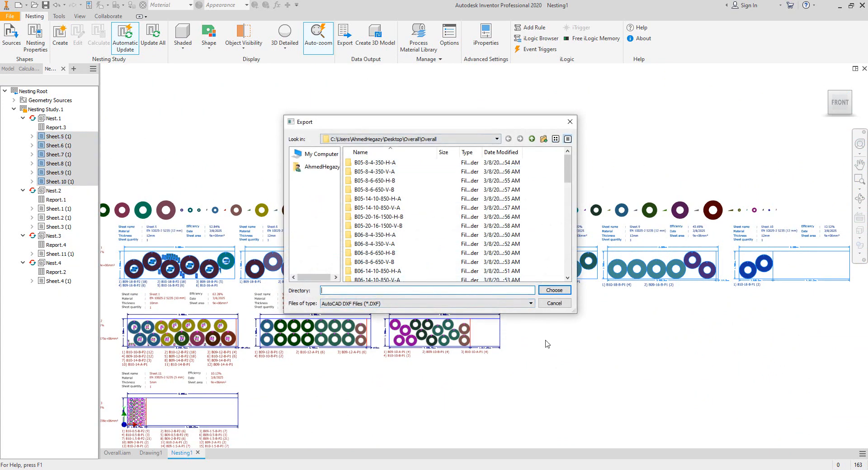
{"action": "left_click", "coordinate": [554, 304]}
{"action": "left_click", "coordinate": [184, 170]}
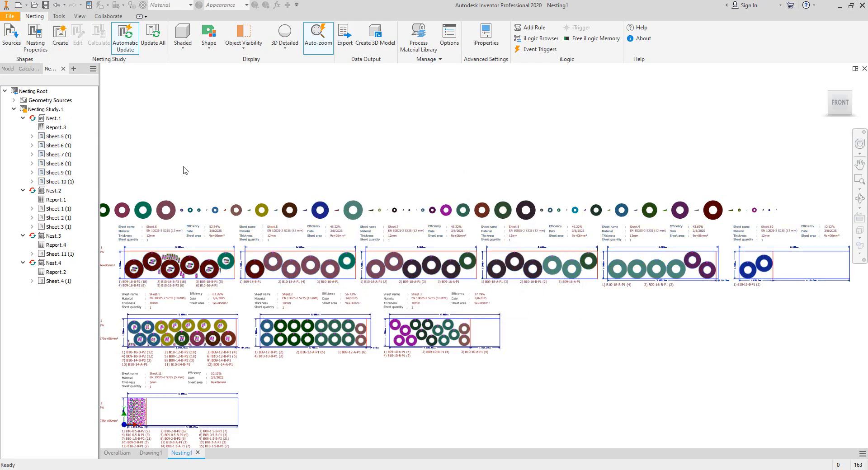
- Examine the Nest.2 summary and its 10 mm sheet layouts
{"action": "middle_click_drag", "start_coordinate": [267, 232], "coordinate": [357, 171]}
{"action": "scroll", "coordinate": [257, 246], "scroll_direction": "up", "scroll_amount": 6}
{"action": "middle_click_drag", "start_coordinate": [260, 246], "coordinate": [345, 256]}
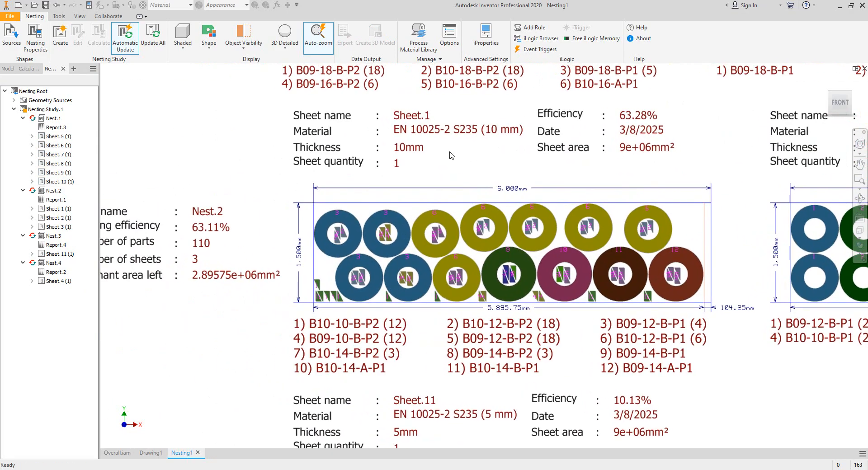
{"action": "middle_click_drag", "start_coordinate": [256, 214], "coordinate": [435, 196]}
{"action": "scroll", "coordinate": [367, 246], "scroll_direction": "up", "scroll_amount": 6}
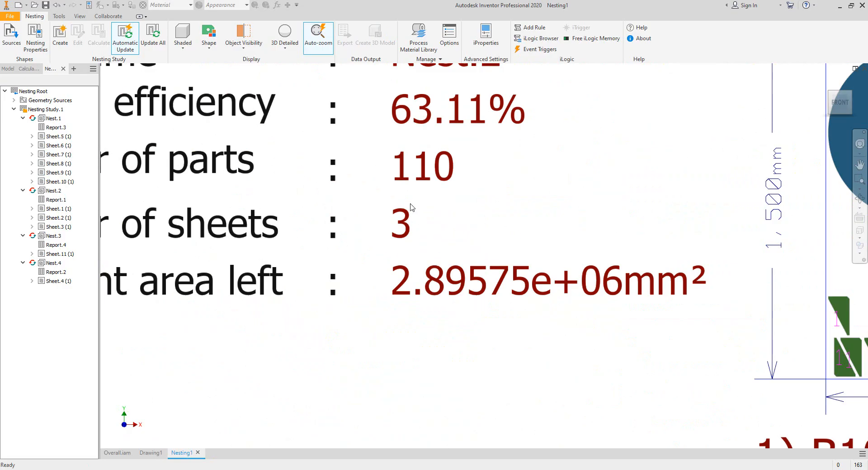
{"action": "scroll", "coordinate": [406, 207], "scroll_direction": "down", "scroll_amount": 3}
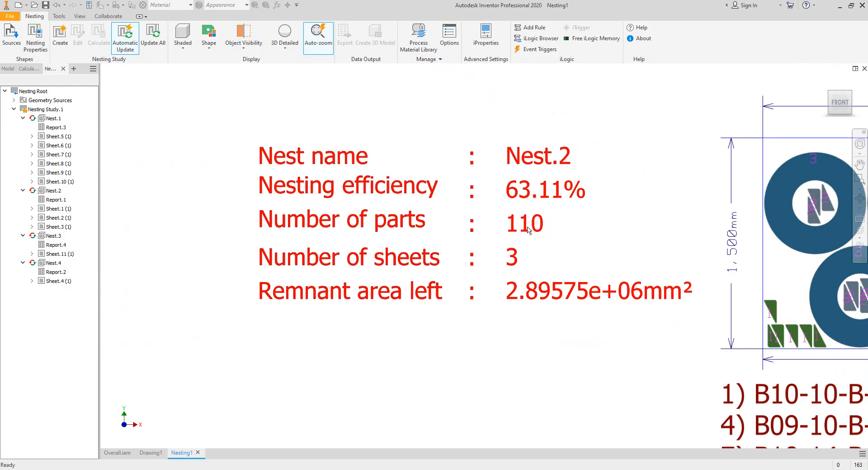
{"action": "scroll", "coordinate": [515, 229], "scroll_direction": "down", "scroll_amount": 4}
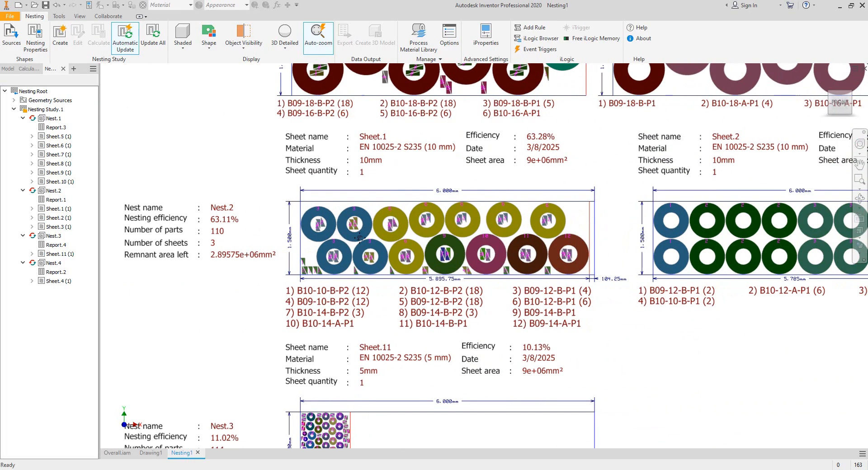
{"action": "scroll", "coordinate": [265, 234], "scroll_direction": "up", "scroll_amount": 6}
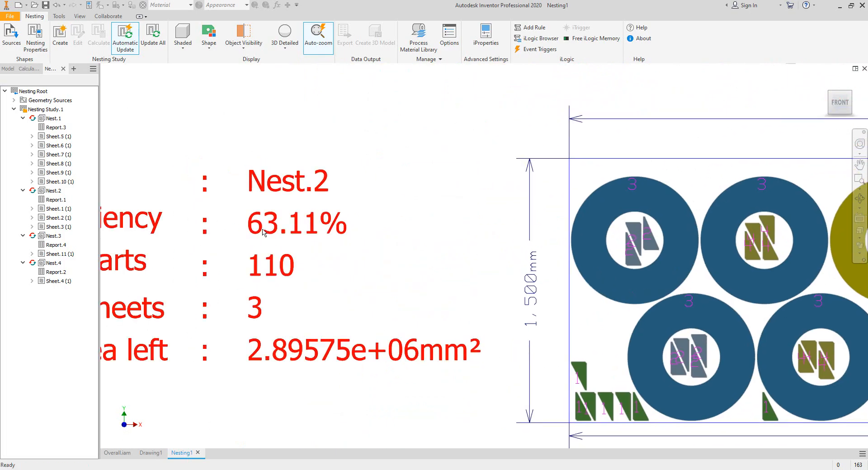
{"action": "scroll", "coordinate": [268, 234], "scroll_direction": "down", "scroll_amount": 6}
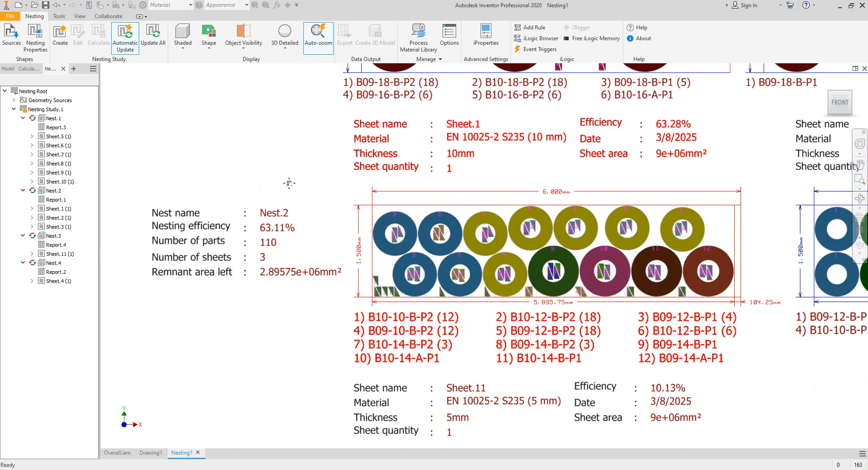
{"action": "scroll", "coordinate": [501, 202], "scroll_direction": "up", "scroll_amount": 7}
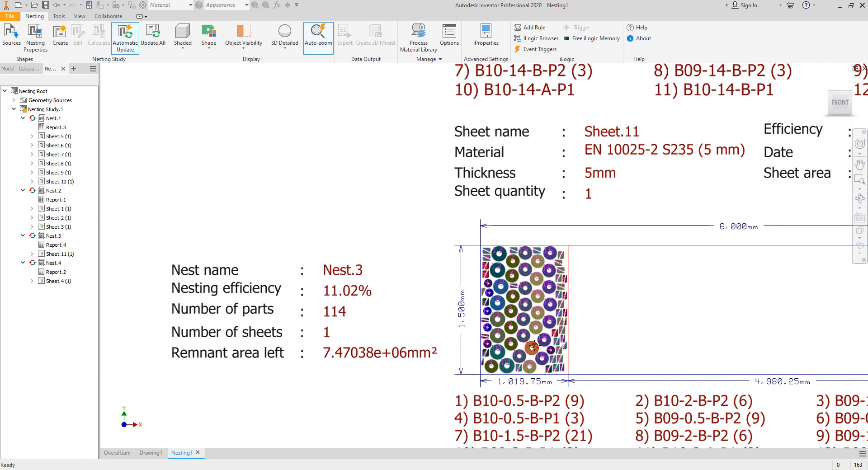
- Examine the Nest.3 and Nest.4 summaries and their 5 mm and 6 mm sheet layouts
{"action": "middle_click_drag", "start_coordinate": [532, 349], "coordinate": [528, 273]}
{"action": "scroll", "coordinate": [498, 314], "scroll_direction": "up", "scroll_amount": 6}
{"action": "middle_click_drag", "start_coordinate": [498, 315], "coordinate": [493, 414]}
{"action": "scroll", "coordinate": [493, 415], "scroll_direction": "down", "scroll_amount": 3}
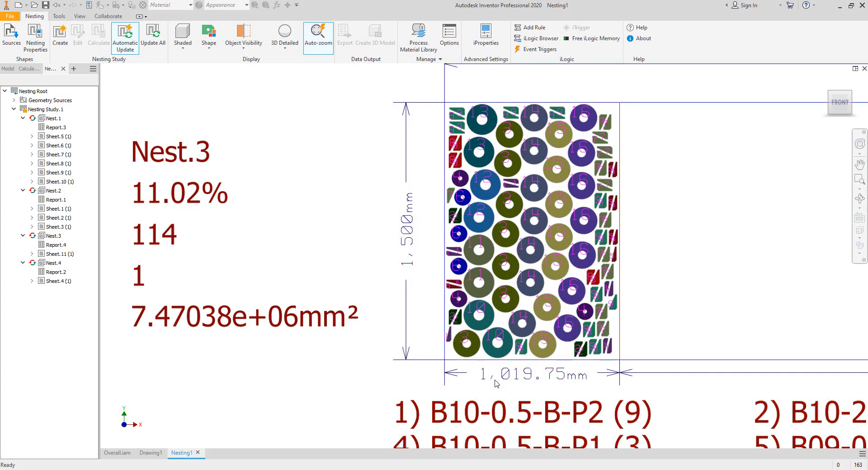
{"action": "scroll", "coordinate": [496, 383], "scroll_direction": "down", "scroll_amount": 6}
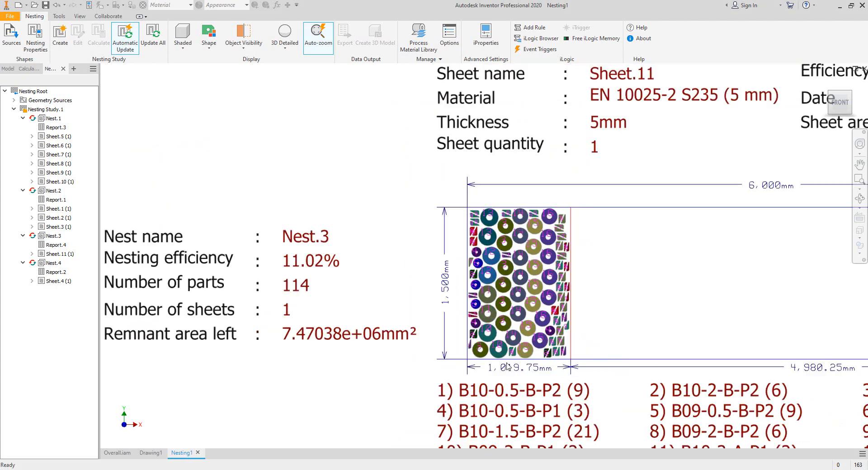
{"action": "scroll", "coordinate": [476, 318], "scroll_direction": "up", "scroll_amount": 7}
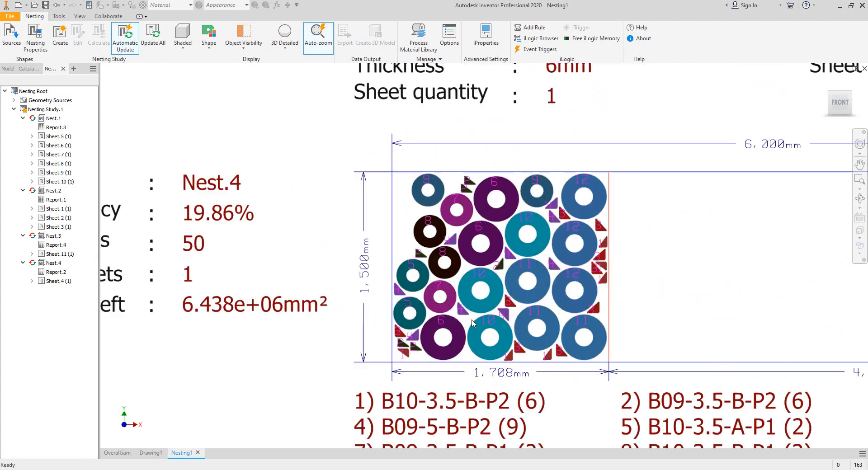
{"action": "scroll", "coordinate": [602, 280], "scroll_direction": "down", "scroll_amount": 4}
{"action": "middle_click_drag", "start_coordinate": [601, 277], "coordinate": [581, 285]}
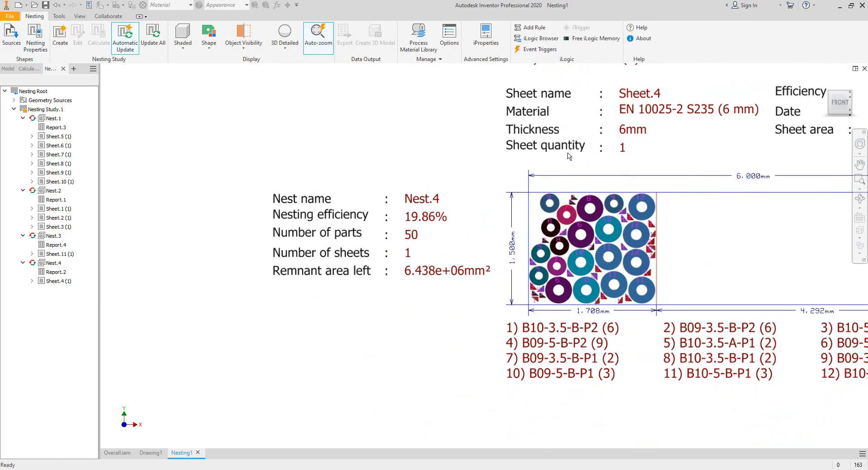
{"action": "middle_click_drag", "start_coordinate": [481, 268], "coordinate": [467, 273]}
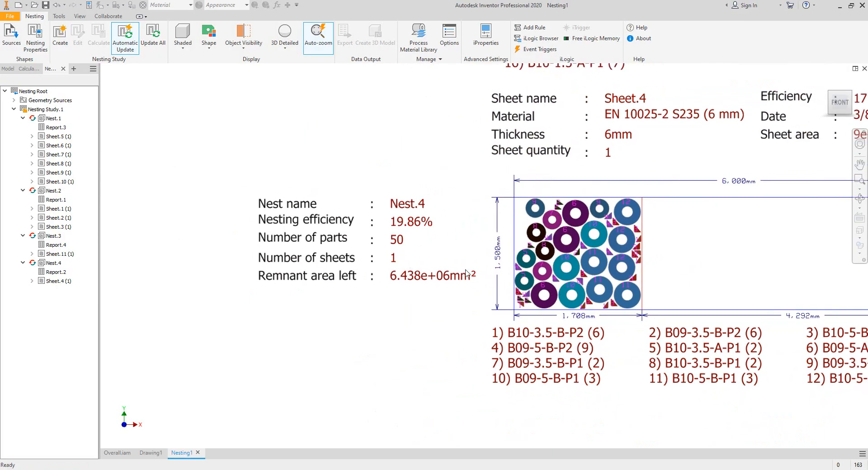
{"action": "middle_click_drag", "start_coordinate": [540, 263], "coordinate": [500, 259]}
{"action": "scroll", "coordinate": [384, 231], "scroll_direction": "up", "scroll_amount": 3}
{"action": "scroll", "coordinate": [424, 240], "scroll_direction": "down", "scroll_amount": 5}
{"action": "scroll", "coordinate": [473, 290], "scroll_direction": "up", "scroll_amount": 3}
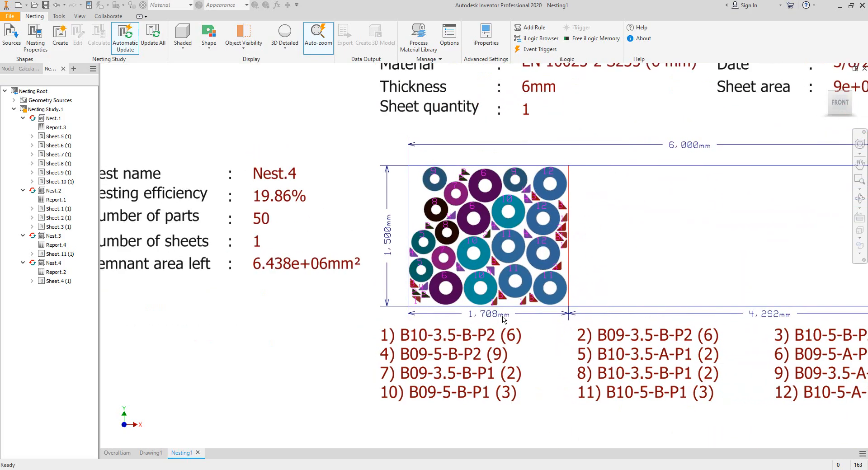
- Set the 6 mm sheet packaging (Packaging.5) length to 1,800 mm in the Process Material Library
{"action": "left_click", "coordinate": [418, 35]}
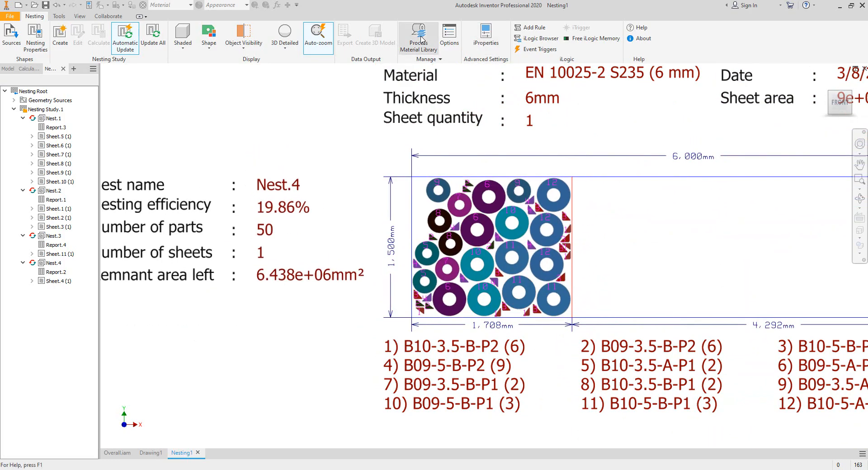
{"action": "left_click", "coordinate": [244, 149]}
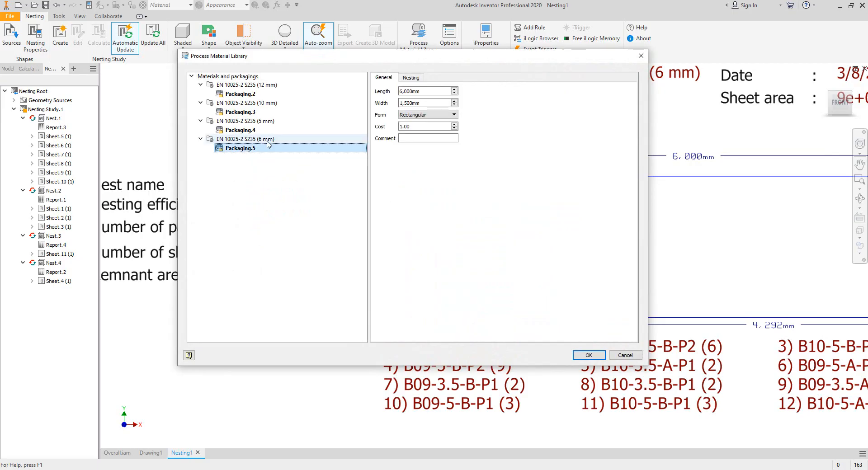
{"action": "double_click", "coordinate": [434, 92]}
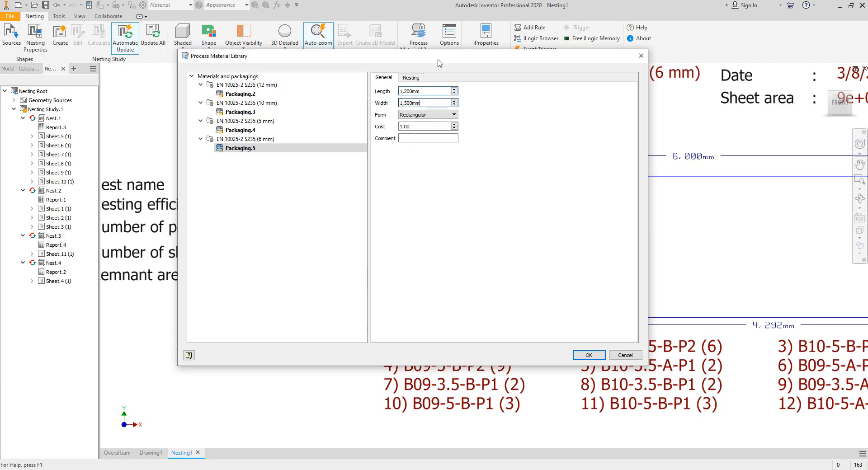
{"action": "left_click_drag", "start_coordinate": [437, 59], "coordinate": [471, 92]}
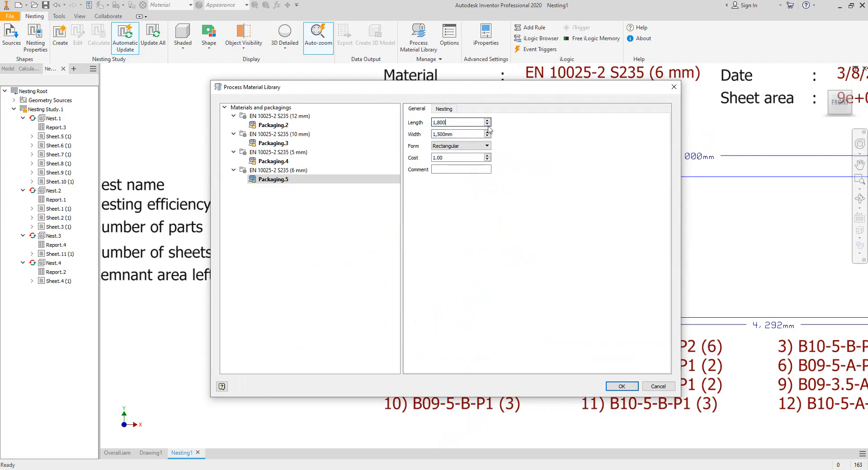
{"action": "left_click", "coordinate": [622, 386]}
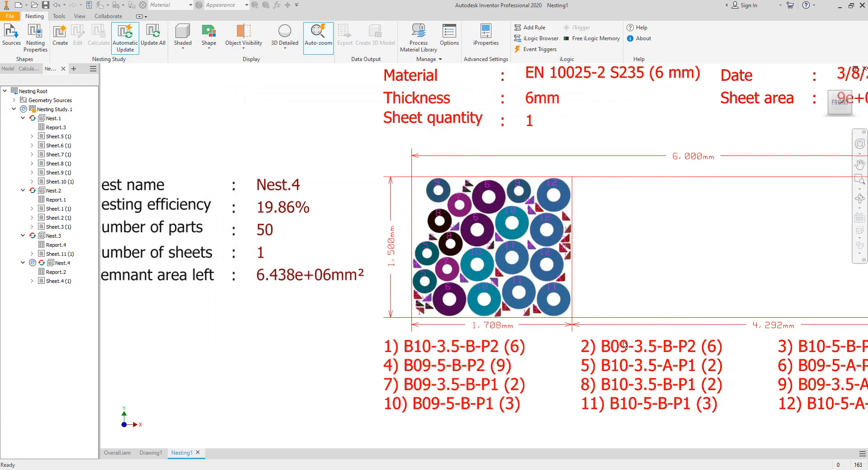
- Recalculate Nest.4 with the updated 6 mm sheet size and inspect its new sheet layout
{"action": "right_click", "coordinate": [57, 263]}
{"action": "left_click", "coordinate": [77, 314]}
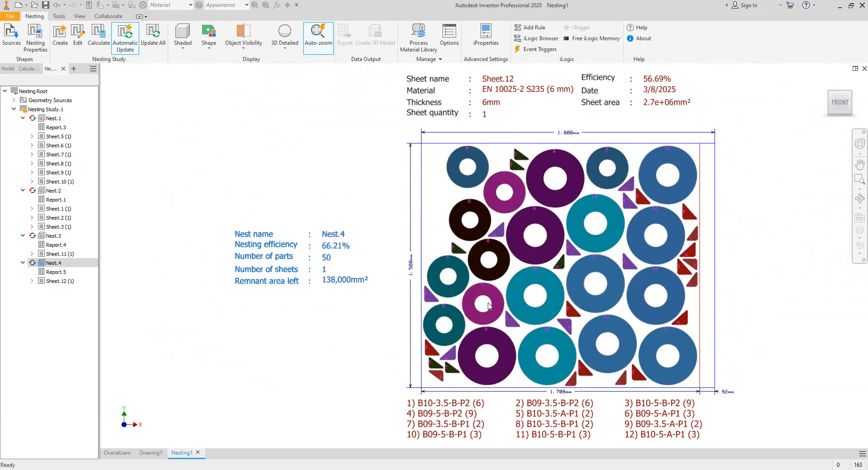
{"action": "scroll", "coordinate": [501, 277], "scroll_direction": "down", "scroll_amount": 3}
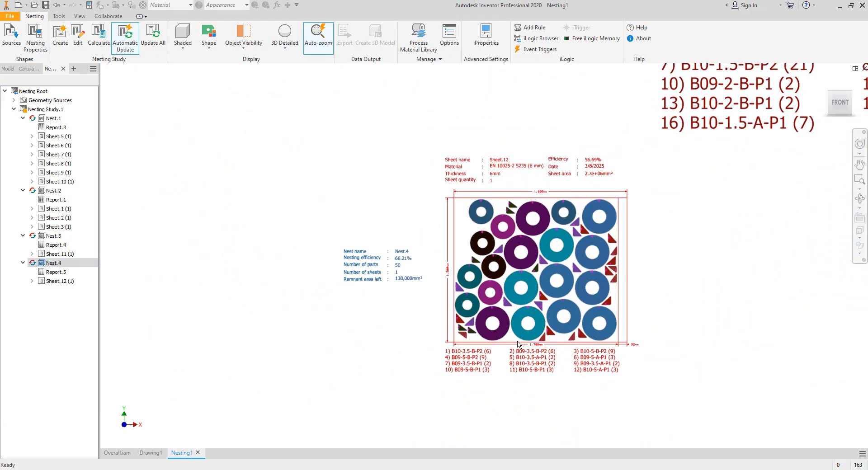
{"action": "scroll", "coordinate": [413, 267], "scroll_direction": "up", "scroll_amount": 3}
{"action": "scroll", "coordinate": [390, 246], "scroll_direction": "up", "scroll_amount": 2}
{"action": "scroll", "coordinate": [371, 247], "scroll_direction": "down", "scroll_amount": 1}
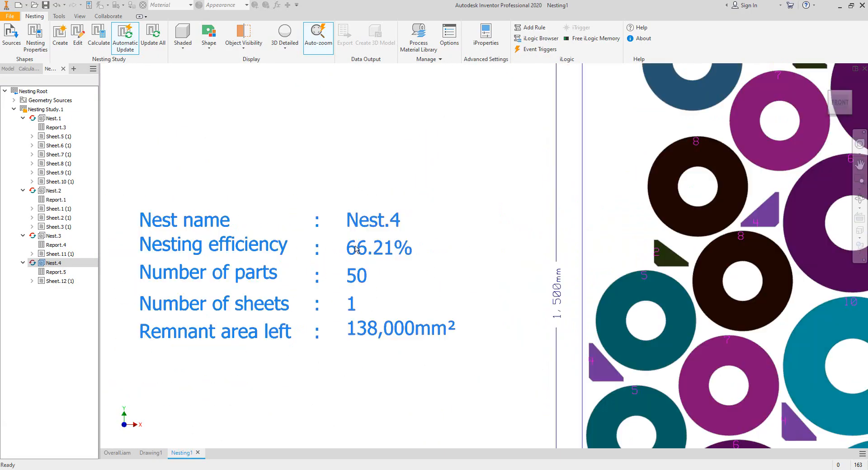
{"action": "scroll", "coordinate": [376, 253], "scroll_direction": "down", "scroll_amount": 4}
{"action": "scroll", "coordinate": [470, 252], "scroll_direction": "up", "scroll_amount": 3}
{"action": "scroll", "coordinate": [470, 252], "scroll_direction": "down", "scroll_amount": 5}
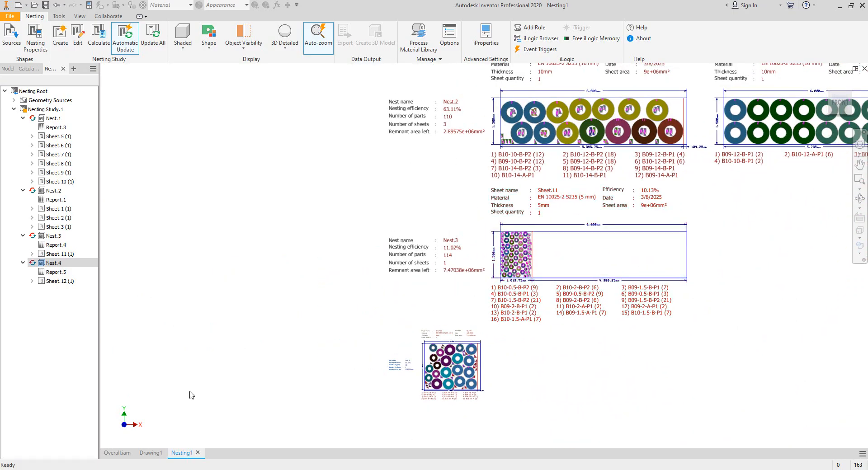
- Examine the parts list's plate and pipe length rows in Drawing1, then return to the nesting document
{"action": "left_click", "coordinate": [150, 453]}
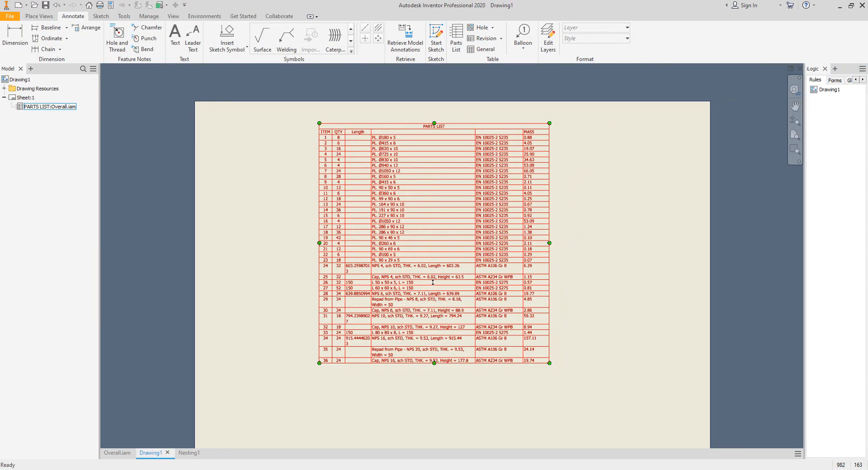
{"action": "scroll", "coordinate": [439, 259], "scroll_direction": "up", "scroll_amount": 4}
{"action": "middle_click_drag", "start_coordinate": [439, 259], "coordinate": [451, 333]}
{"action": "scroll", "coordinate": [384, 190], "scroll_direction": "up", "scroll_amount": 3}
{"action": "middle_click_drag", "start_coordinate": [384, 190], "coordinate": [412, 301]}
{"action": "scroll", "coordinate": [402, 267], "scroll_direction": "down", "scroll_amount": 2}
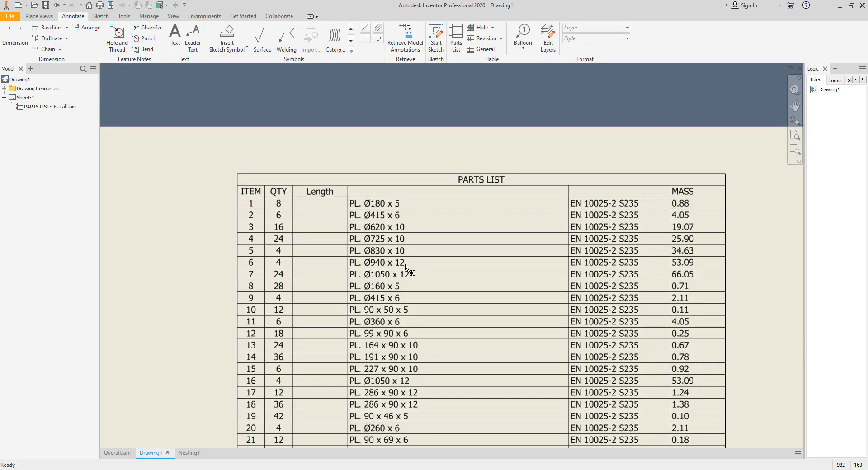
{"action": "middle_click_drag", "start_coordinate": [409, 273], "coordinate": [389, 229]}
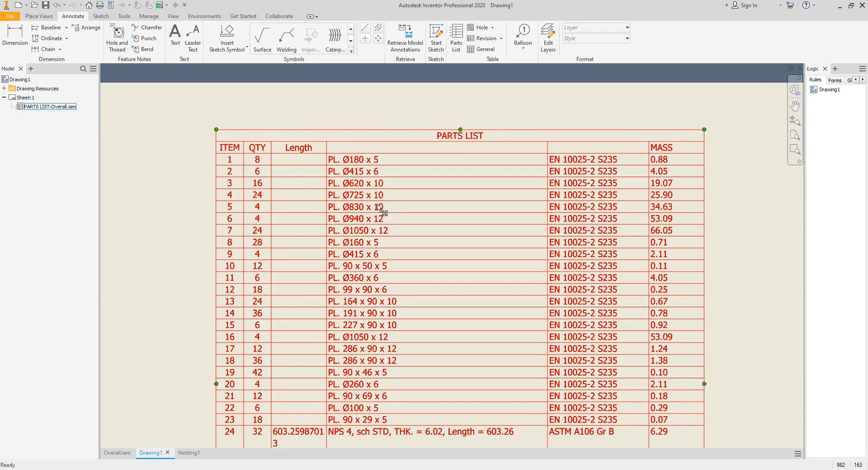
{"action": "scroll", "coordinate": [419, 208], "scroll_direction": "down", "scroll_amount": 4}
{"action": "middle_click_drag", "start_coordinate": [420, 207], "coordinate": [385, 179]}
{"action": "scroll", "coordinate": [378, 139], "scroll_direction": "up", "scroll_amount": 5}
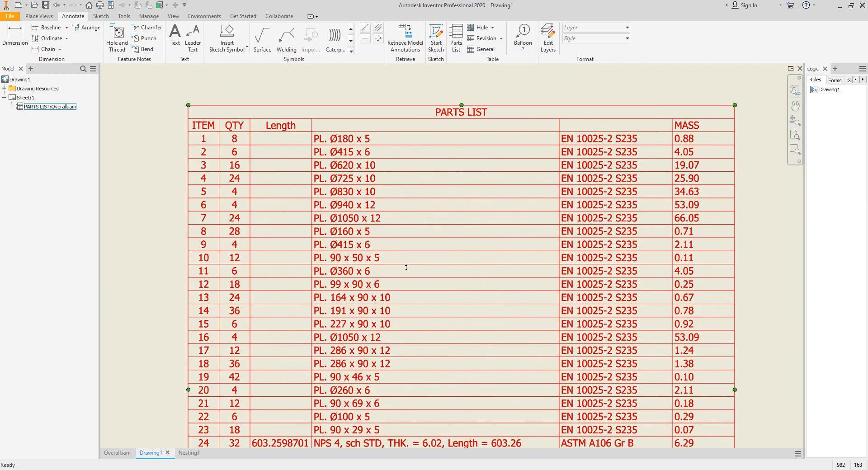
{"action": "middle_click_drag", "start_coordinate": [420, 281], "coordinate": [442, 101]}
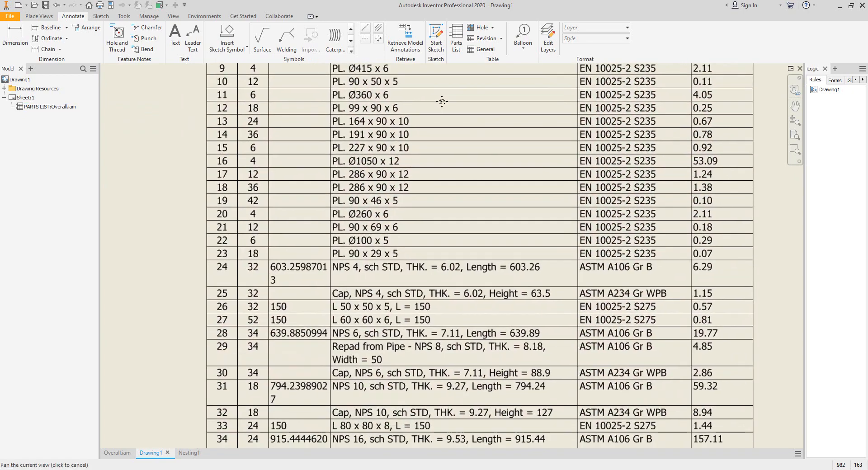
{"action": "middle_click_drag", "start_coordinate": [397, 217], "coordinate": [464, 139]}
{"action": "scroll", "coordinate": [361, 193], "scroll_direction": "up", "scroll_amount": 5}
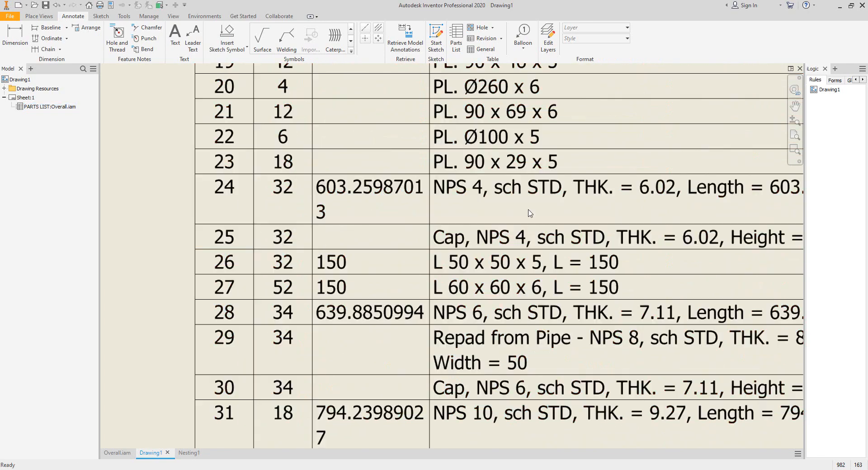
{"action": "scroll", "coordinate": [476, 212], "scroll_direction": "down", "scroll_amount": 4}
{"action": "scroll", "coordinate": [348, 244], "scroll_direction": "up", "scroll_amount": 4}
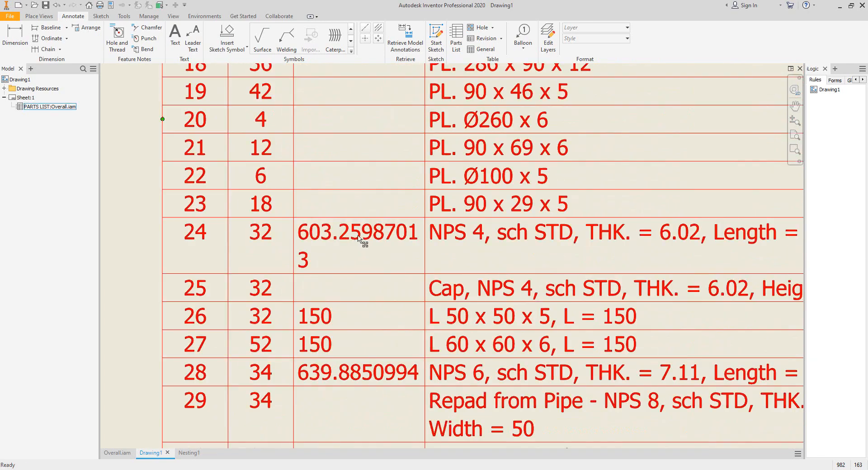
{"action": "scroll", "coordinate": [348, 244], "scroll_direction": "down", "scroll_amount": 5}
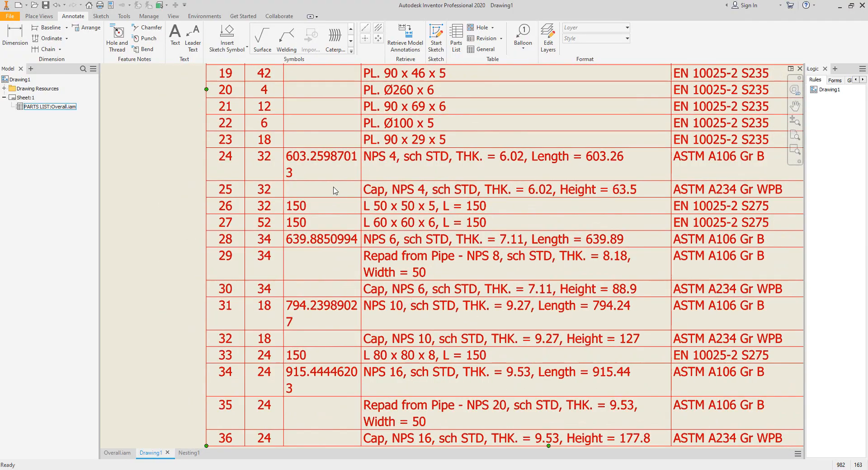
{"action": "middle_click_drag", "start_coordinate": [349, 247], "coordinate": [335, 276]}
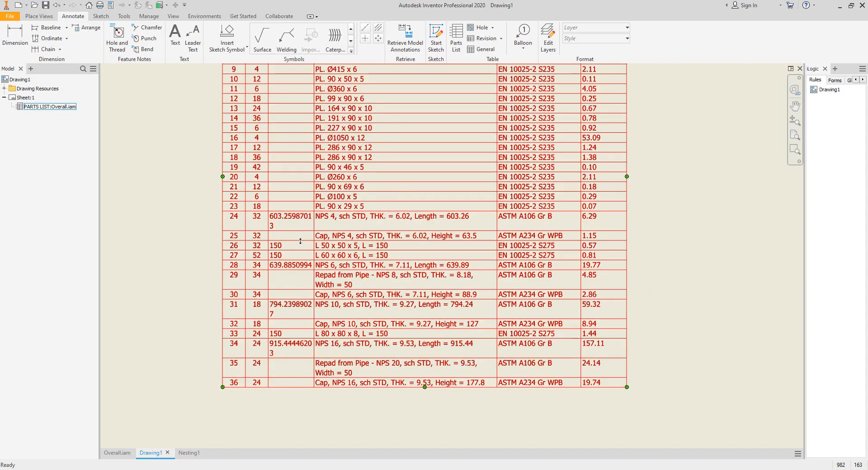
{"action": "middle_click_drag", "start_coordinate": [295, 243], "coordinate": [312, 209]}
{"action": "left_click", "coordinate": [184, 456]}
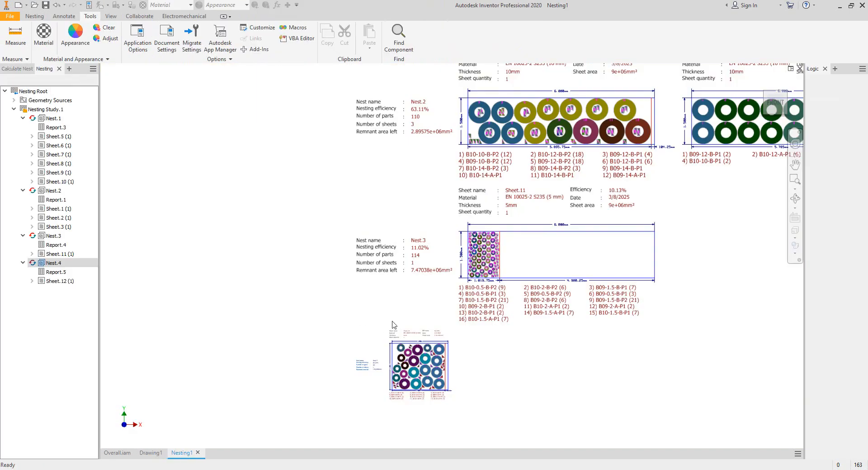